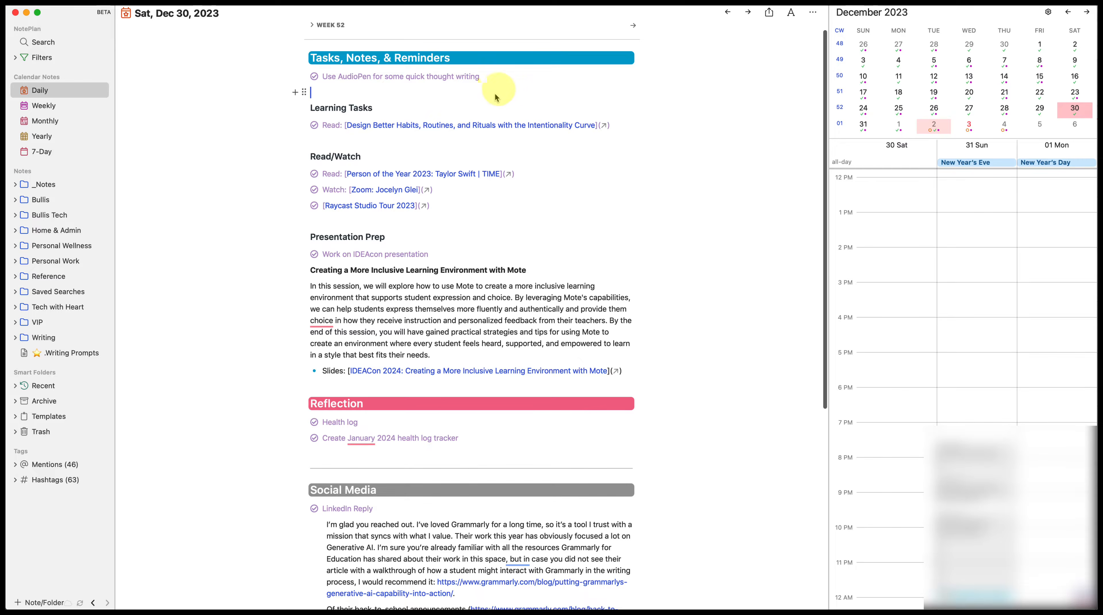
Step: Examine the Learning Tasks, Read/Watch and Presentation Prep sections of the Dec 30 daily note, including the Mote session description
scroll(421, 244, "down", 1)
left_click_drag(492, 349, 310, 263)
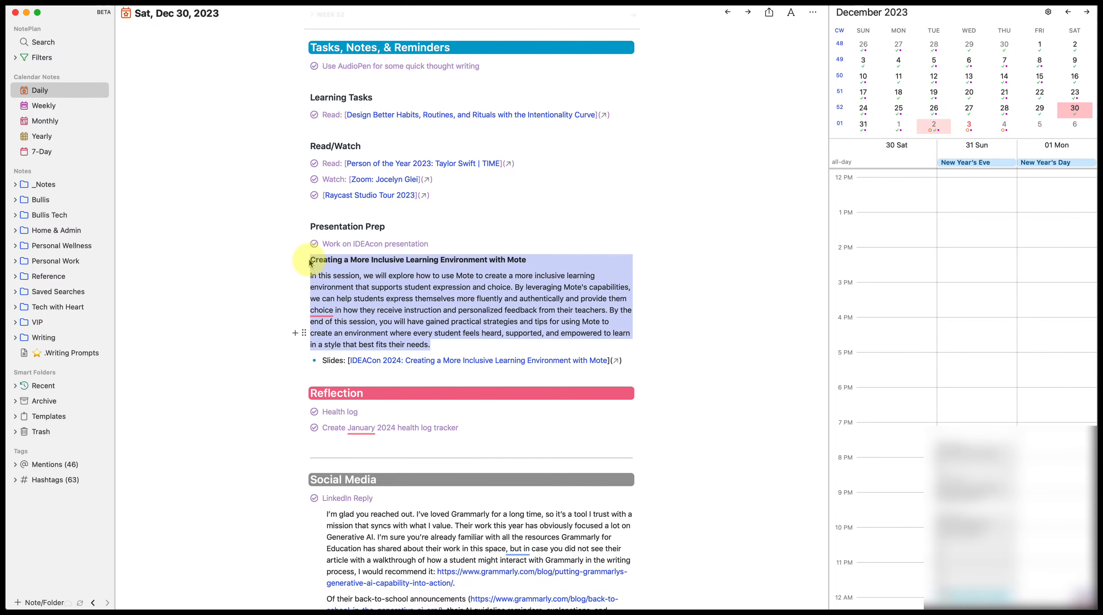
left_click(395, 287)
scroll(495, 357, "up", 1)
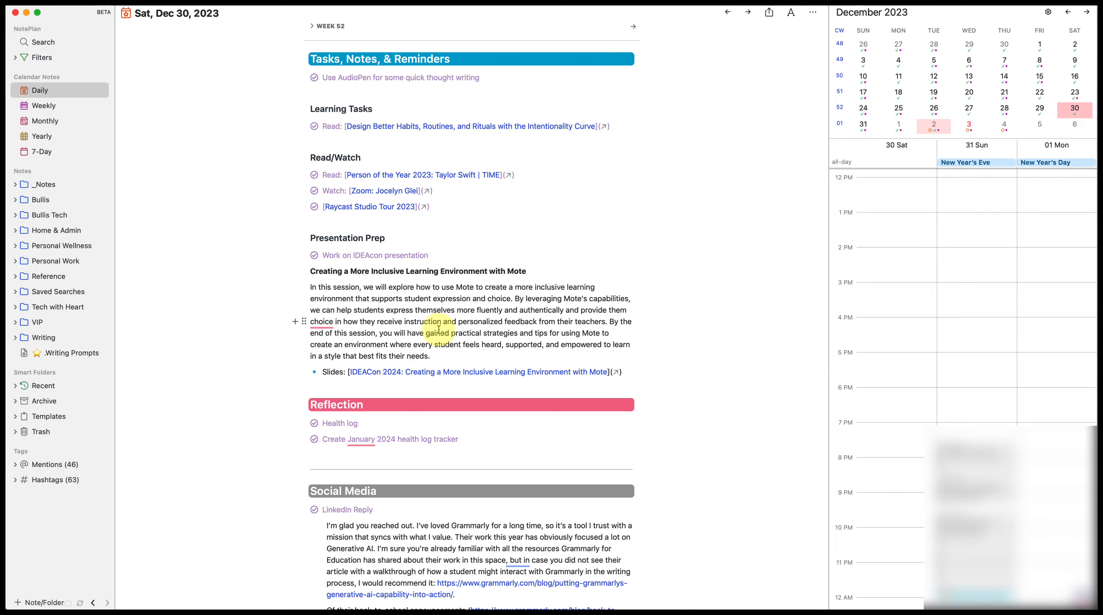
scroll(443, 172, "up", 1)
left_click(387, 120)
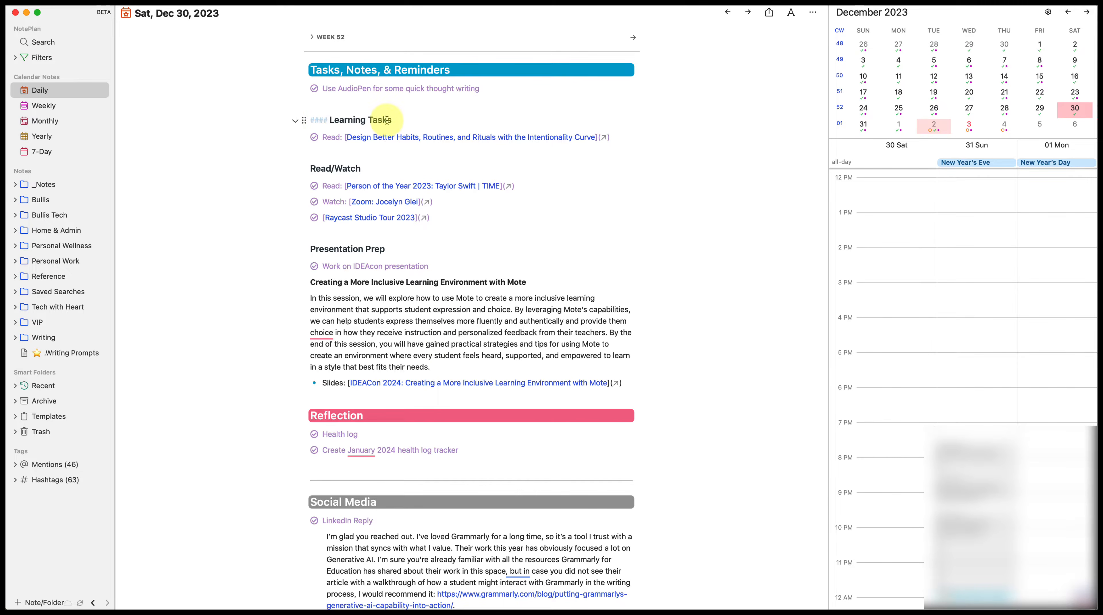
left_click(387, 165)
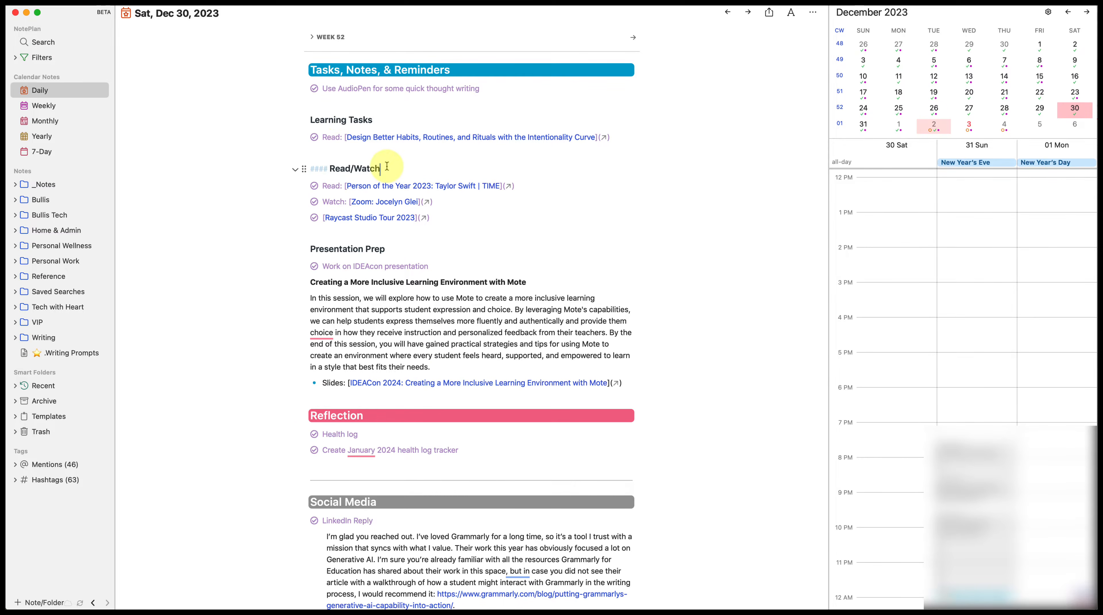
left_click(503, 241)
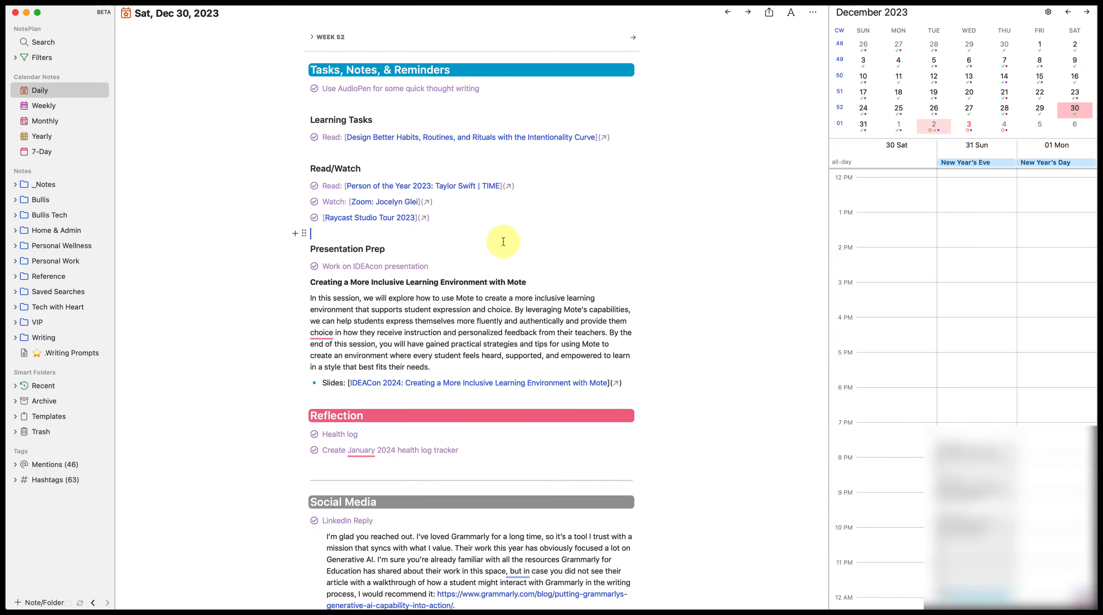
left_click(421, 248)
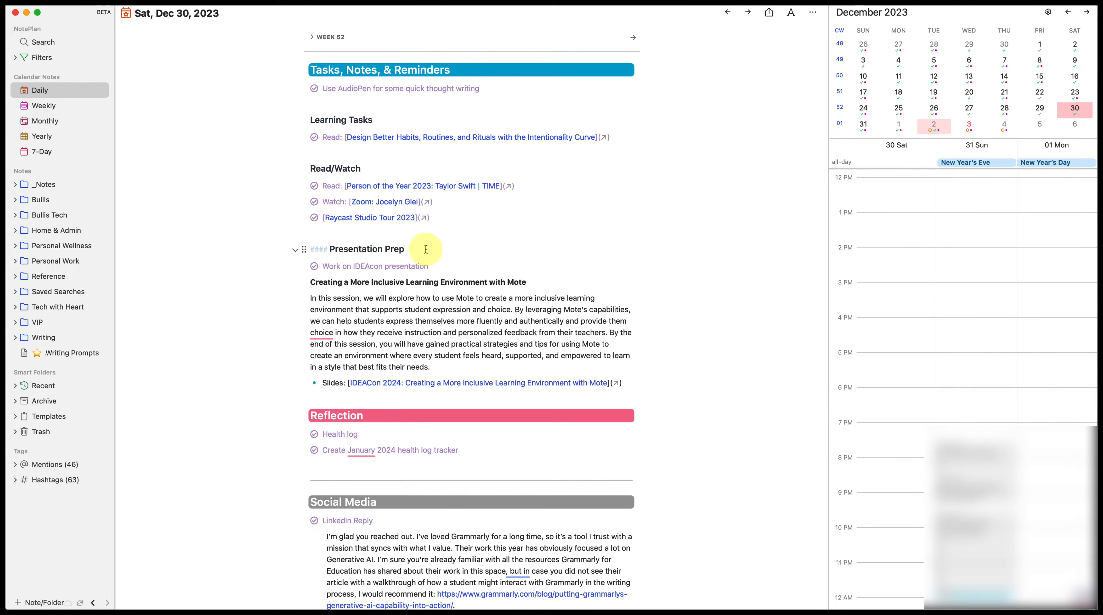
left_click_drag(421, 248, 323, 249)
left_click(469, 252)
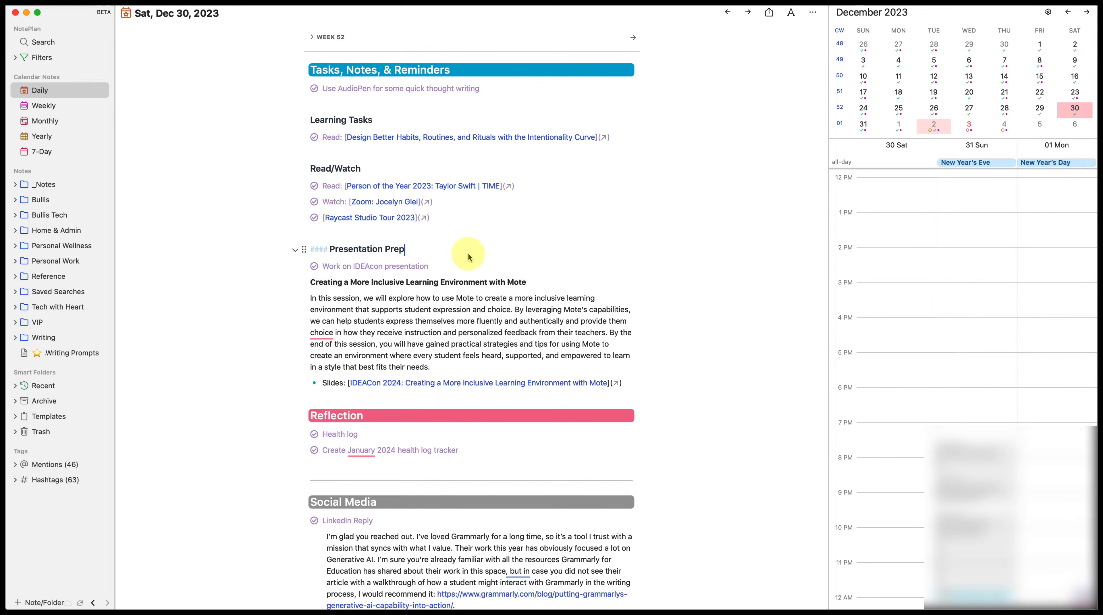
left_click(490, 328)
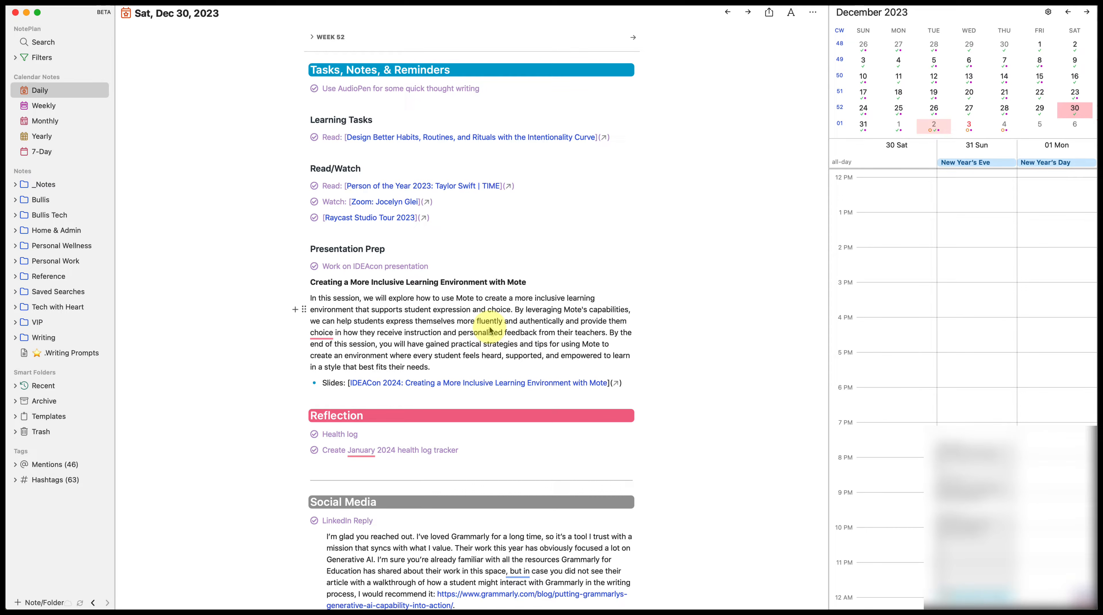
left_click(524, 366)
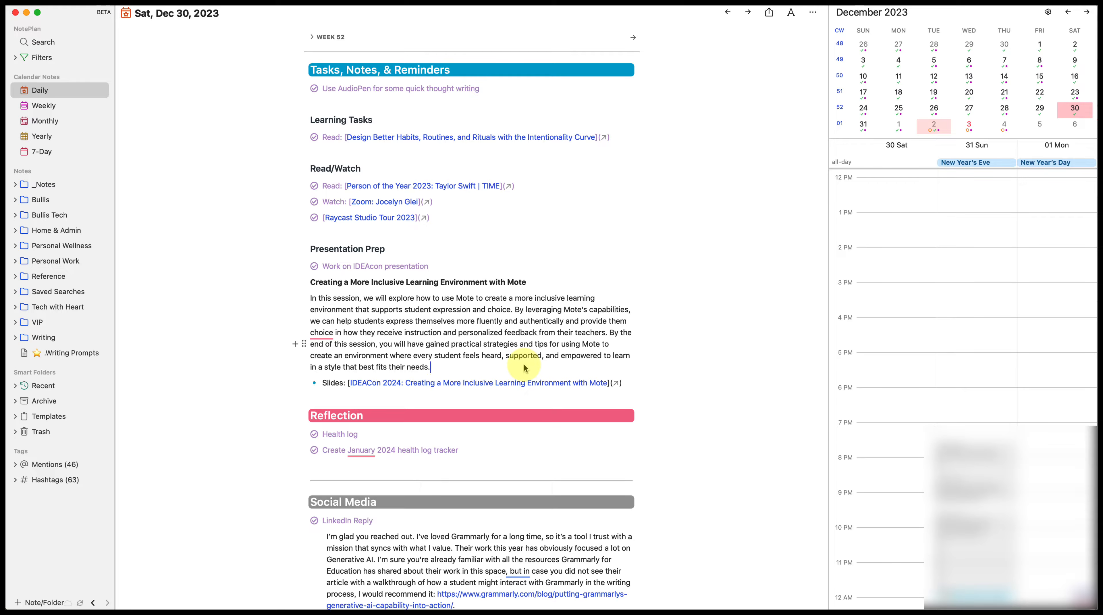
scroll(525, 369, "down", 1)
scroll(526, 368, "up", 1)
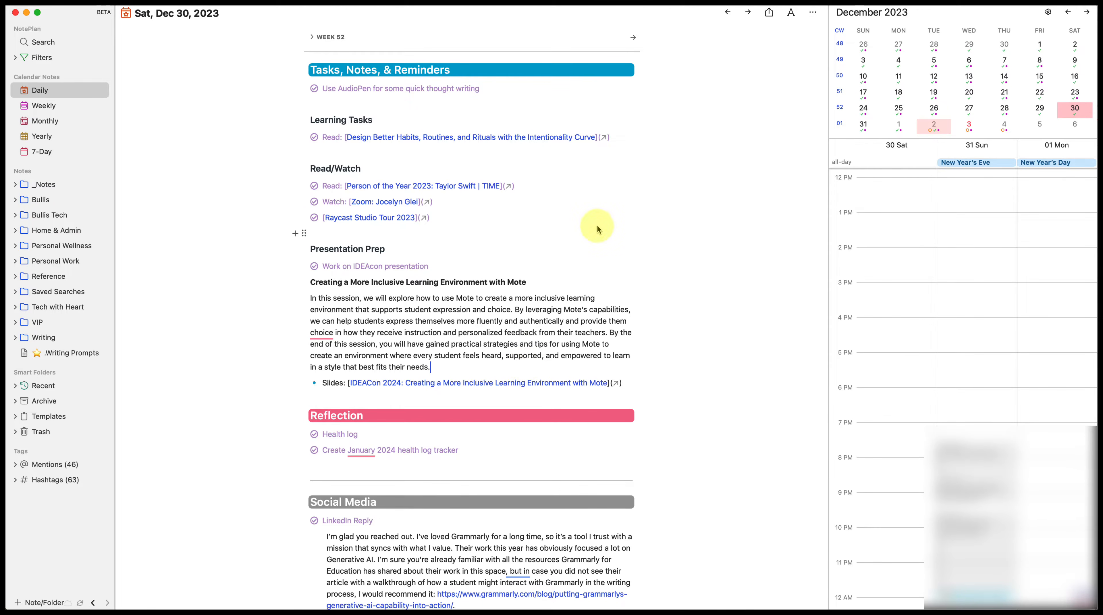
Step: View the revisions of the Dec 30 daily note, browse the list of saved versions and leave without choosing one
left_click(812, 12)
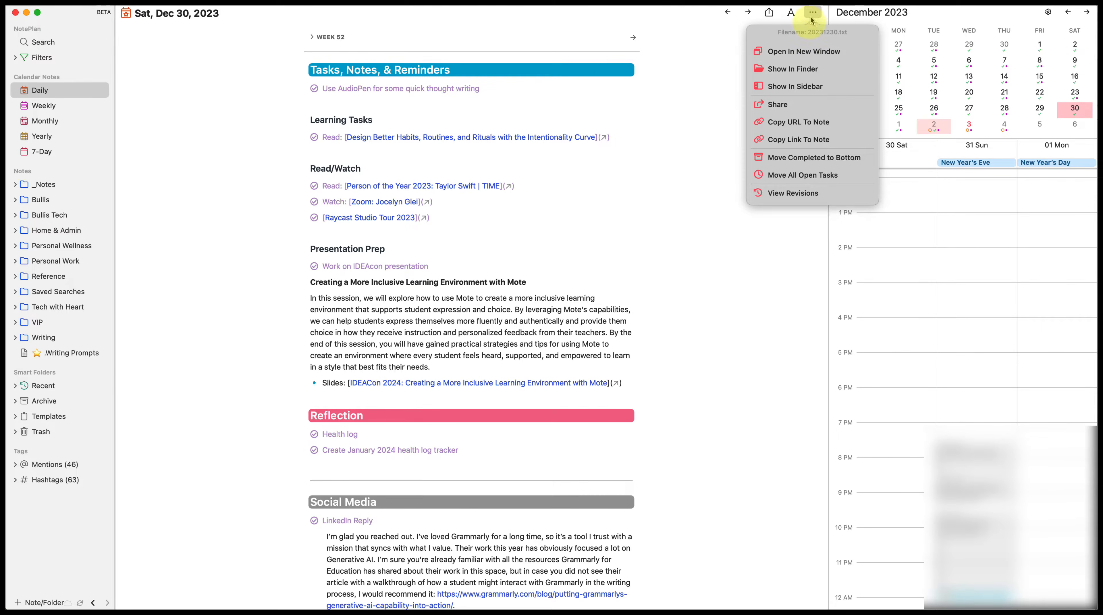
left_click(791, 193)
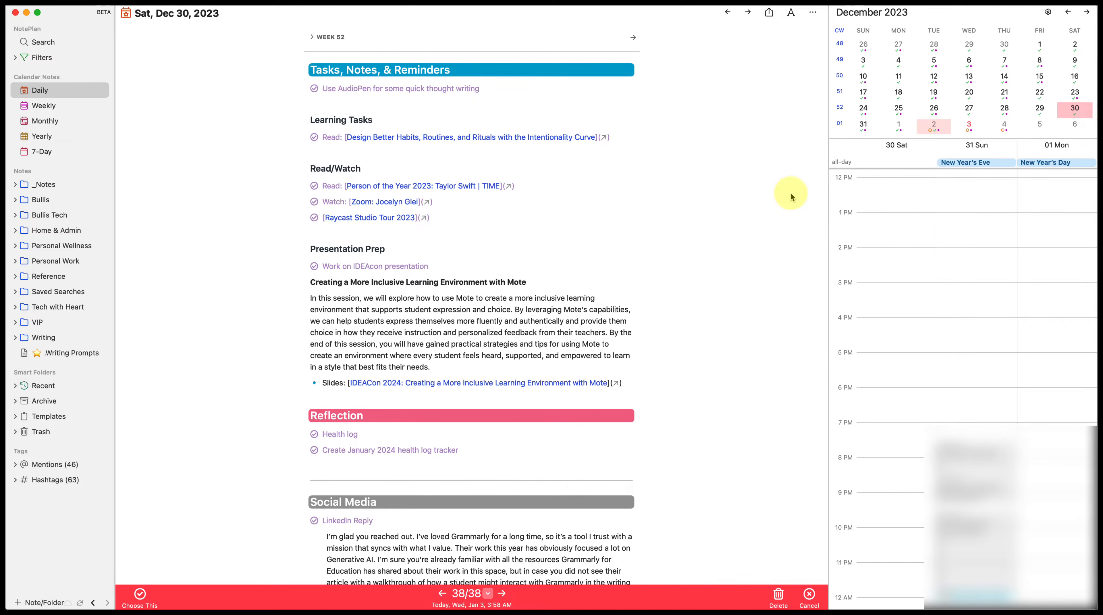
left_click(488, 593)
scroll(493, 566, "down", 10)
scroll(493, 566, "up", 2)
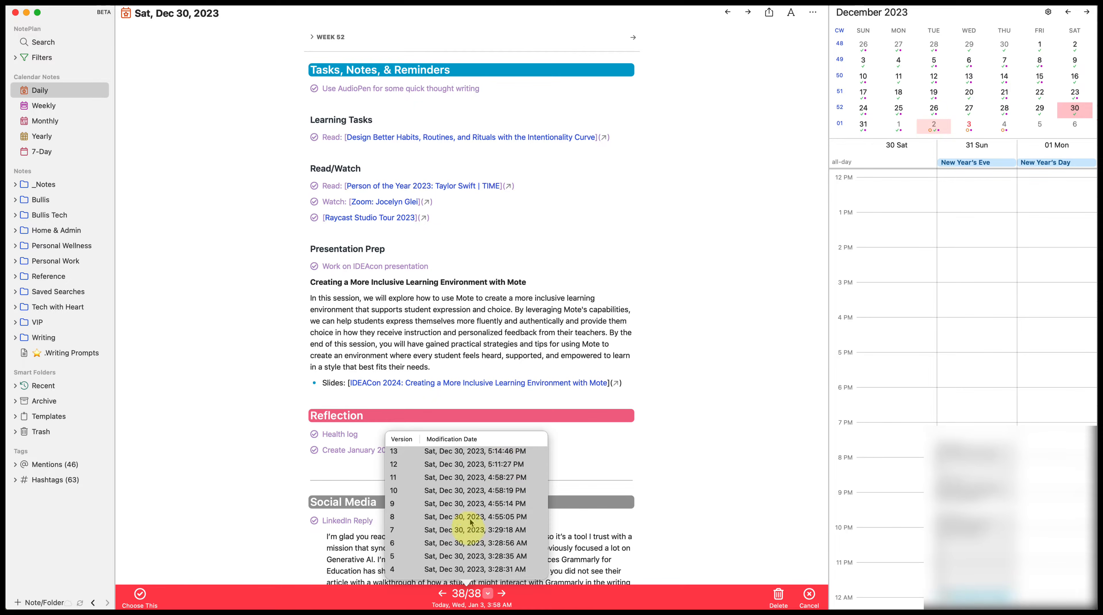
left_click(487, 594)
left_click(488, 594)
left_click(618, 528)
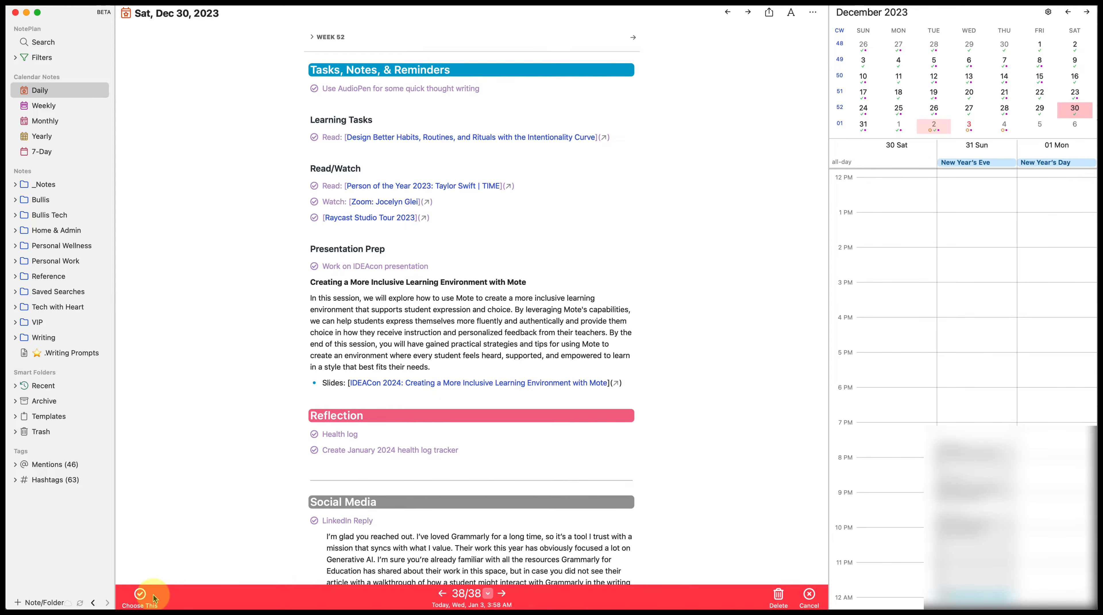
left_click(809, 595)
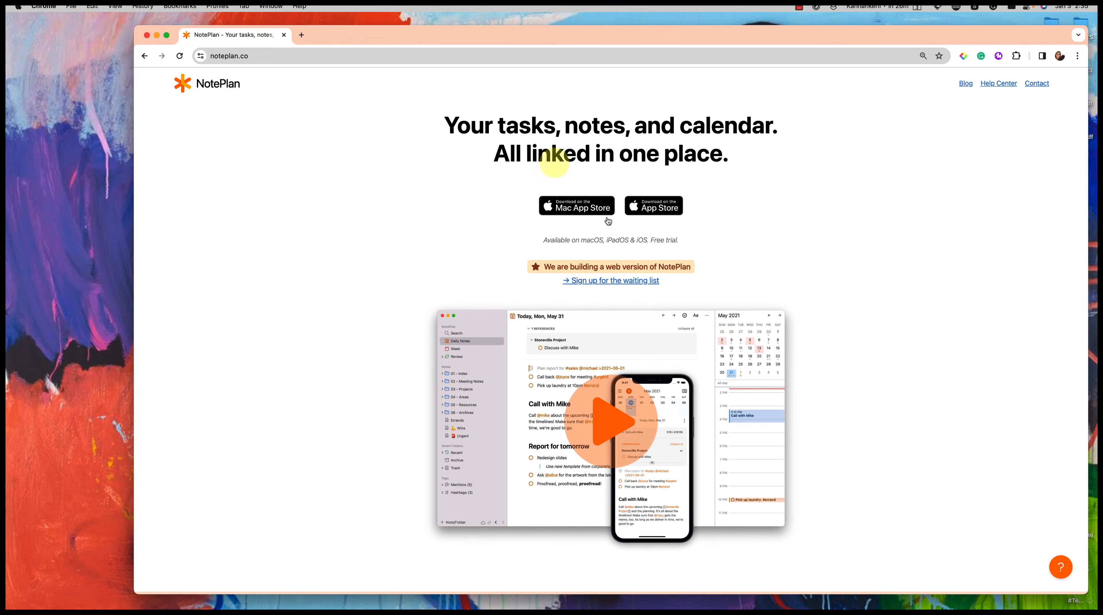
Step: Show the overview of all desktops, look over the three desktops and return to the browser on Desktop 2
key("ctrl+Up")
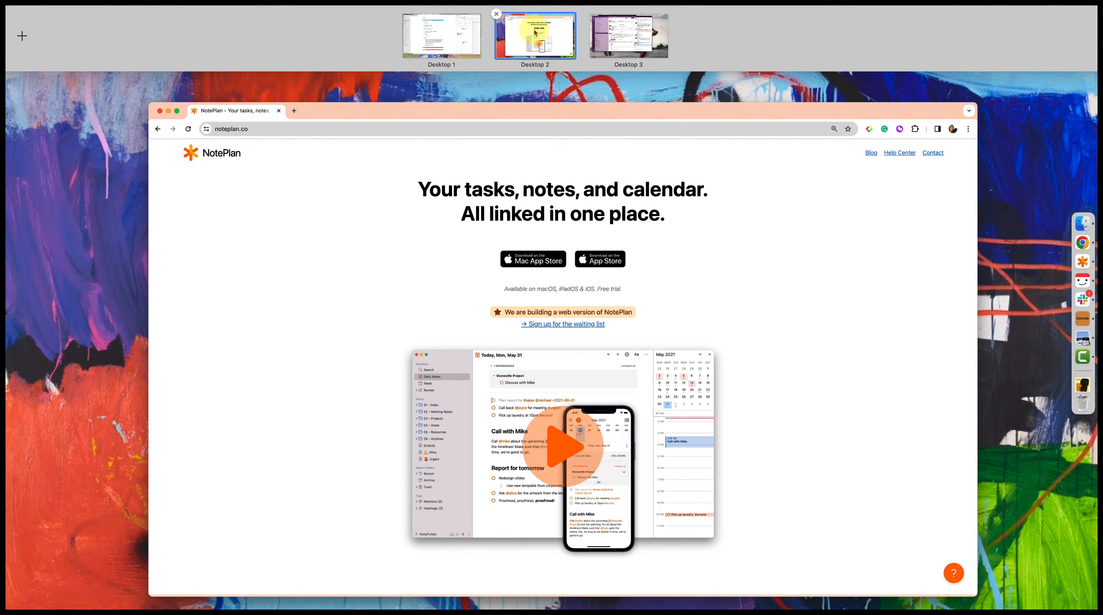
mouse_move(458, 52)
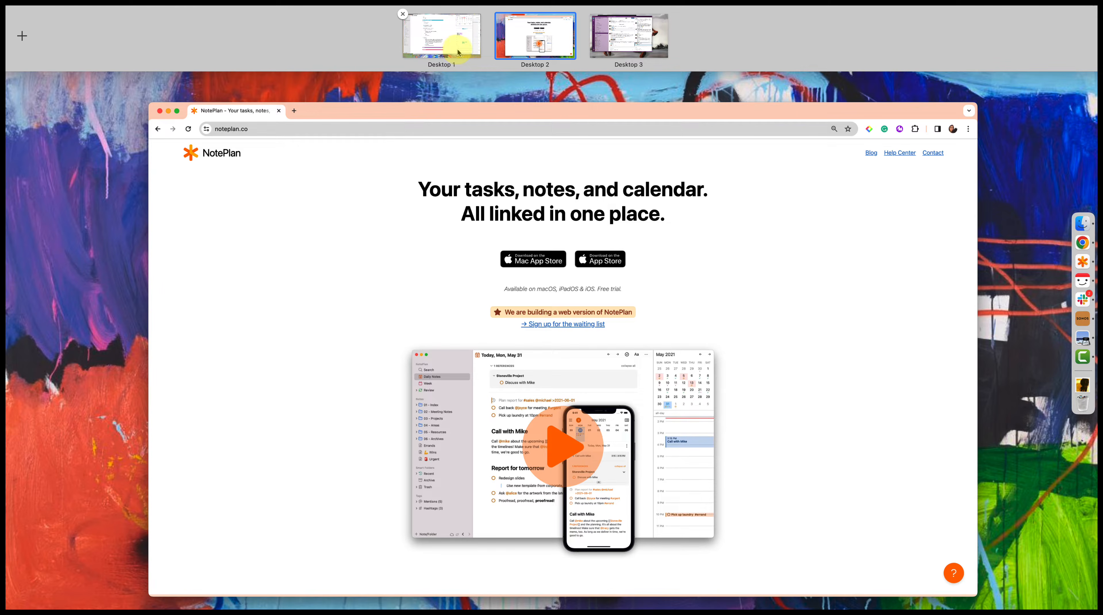
mouse_move(529, 43)
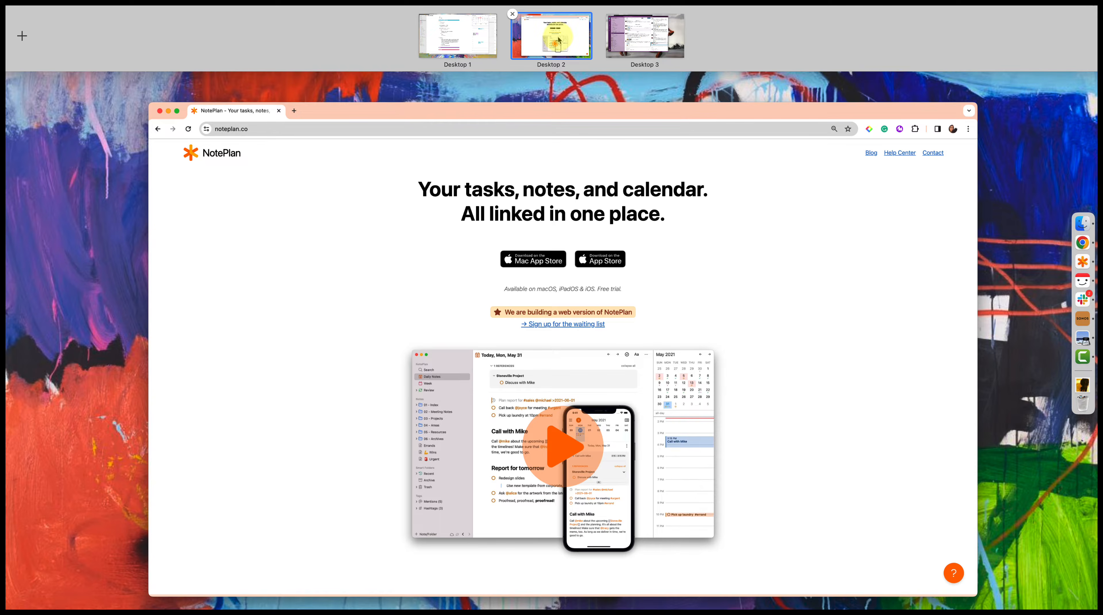
mouse_move(678, 48)
left_click(712, 228)
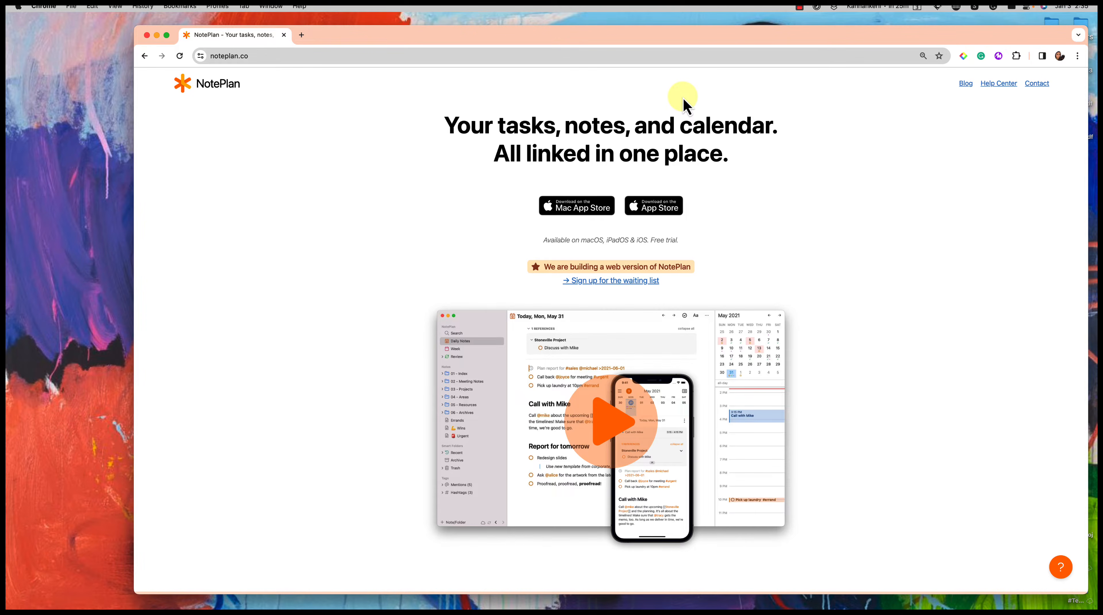
Step: Using the Quick Open to Today shortcut, enter "Jot down whatever I need" in the Fri, Jan 5 note and close its window
left_click(835, 7)
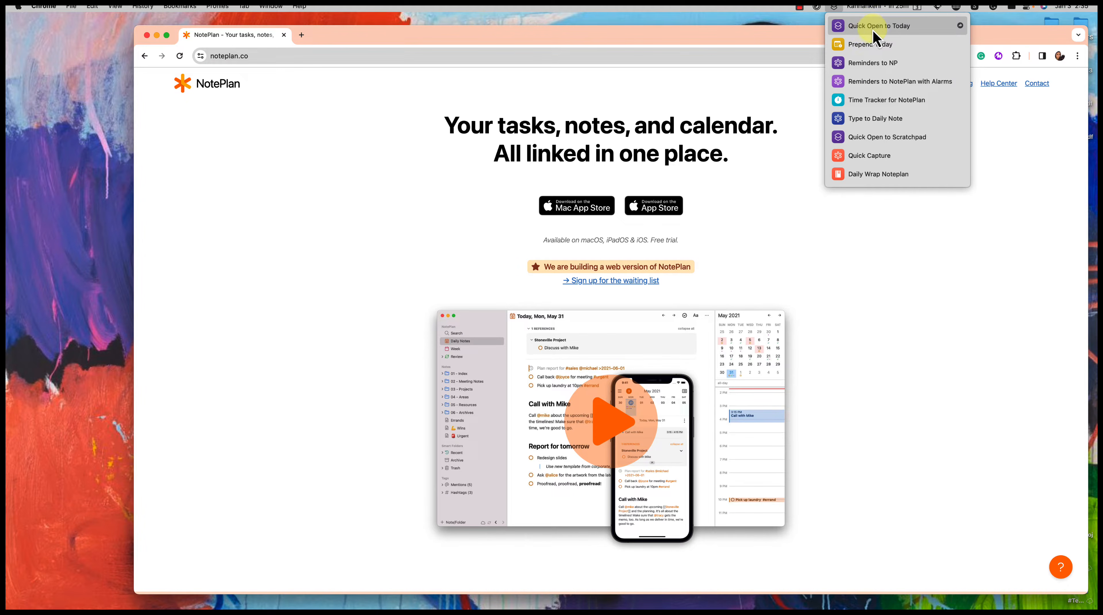
left_click(880, 27)
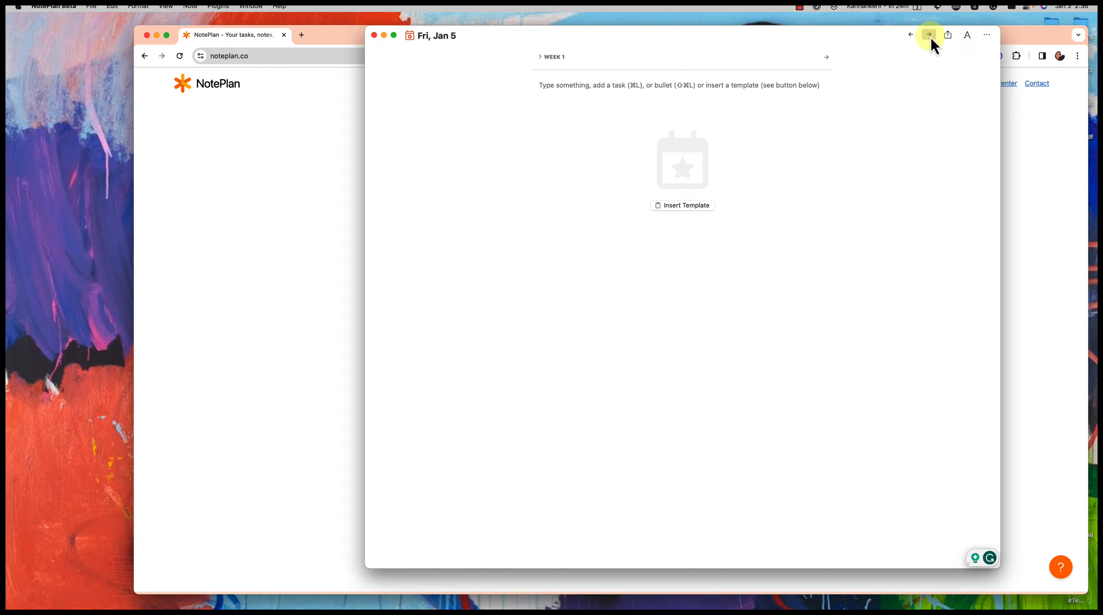
left_click(732, 100)
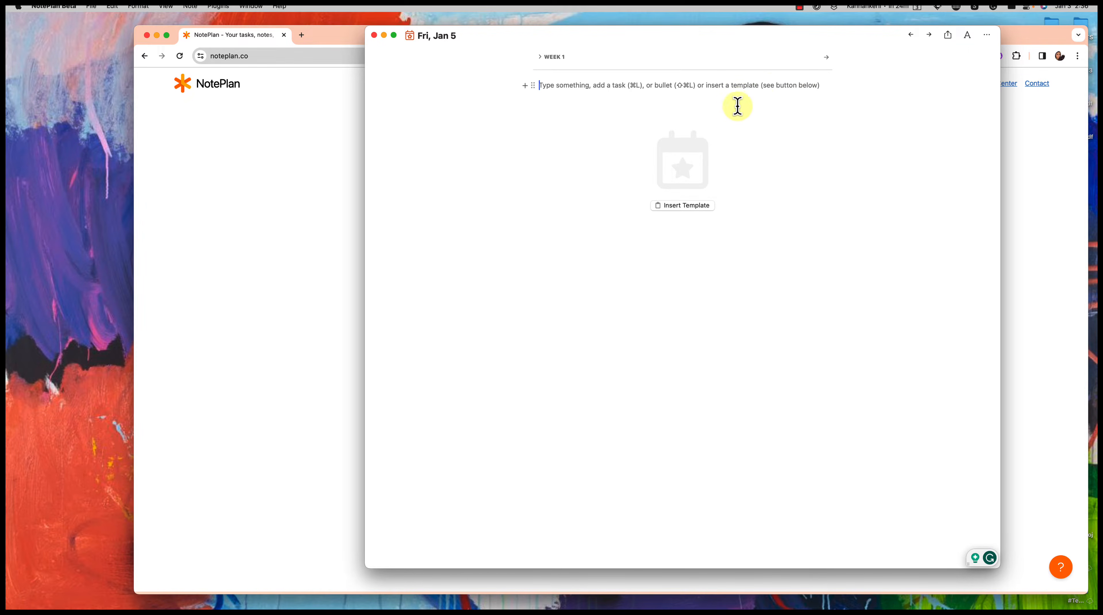
type("Jot down whatever I need")
key("super+w")
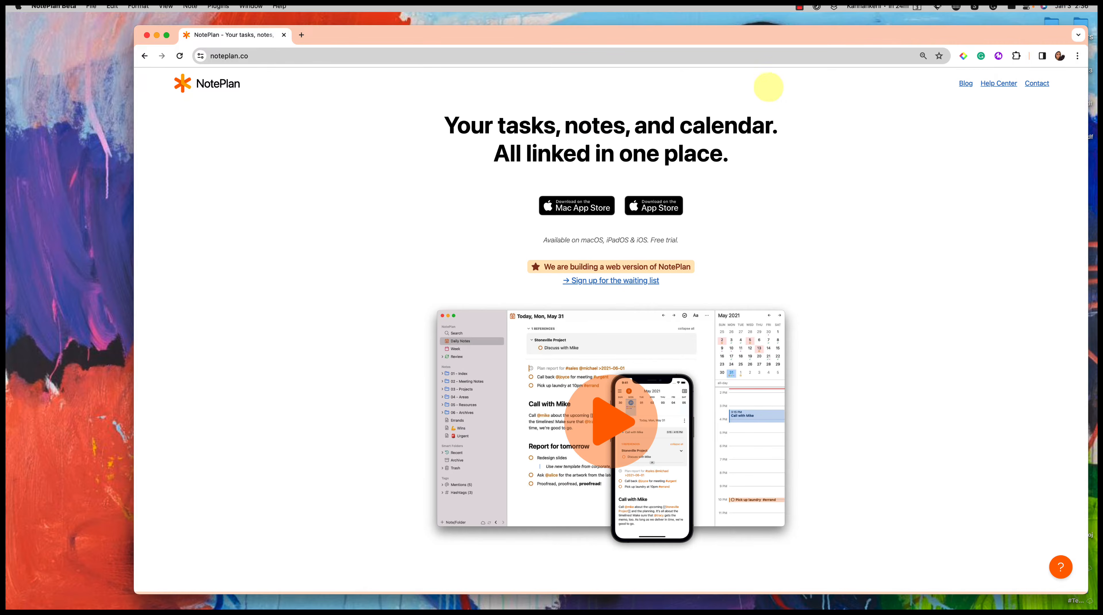
Step: Run the Quick Capture shortcut with Type Memo to Daily Note and submit "Add in a note that you need to take"
left_click(834, 7)
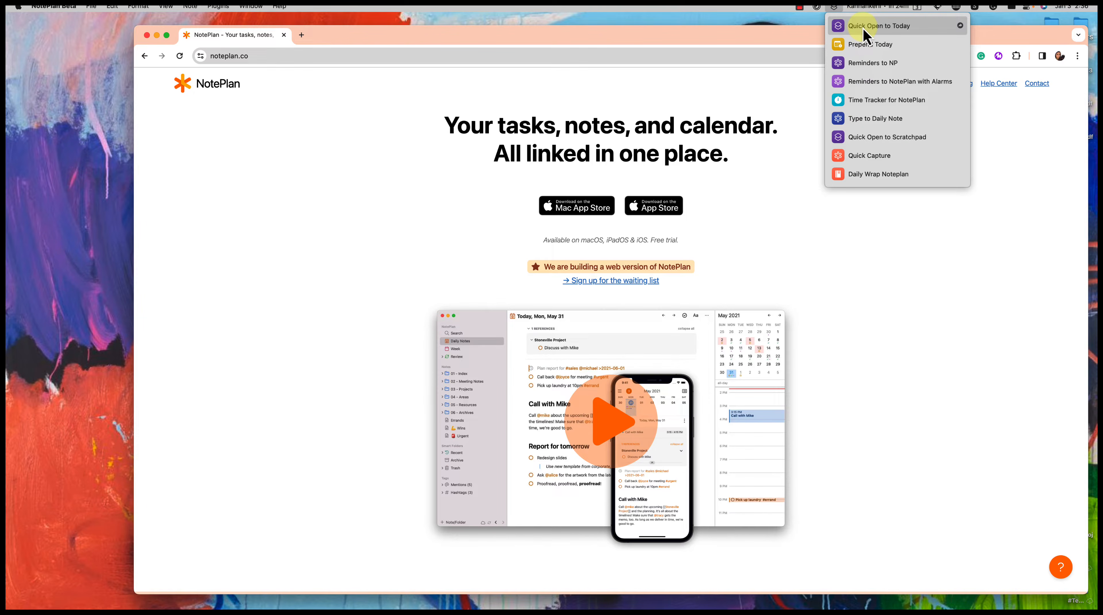
left_click(834, 9)
left_click(833, 10)
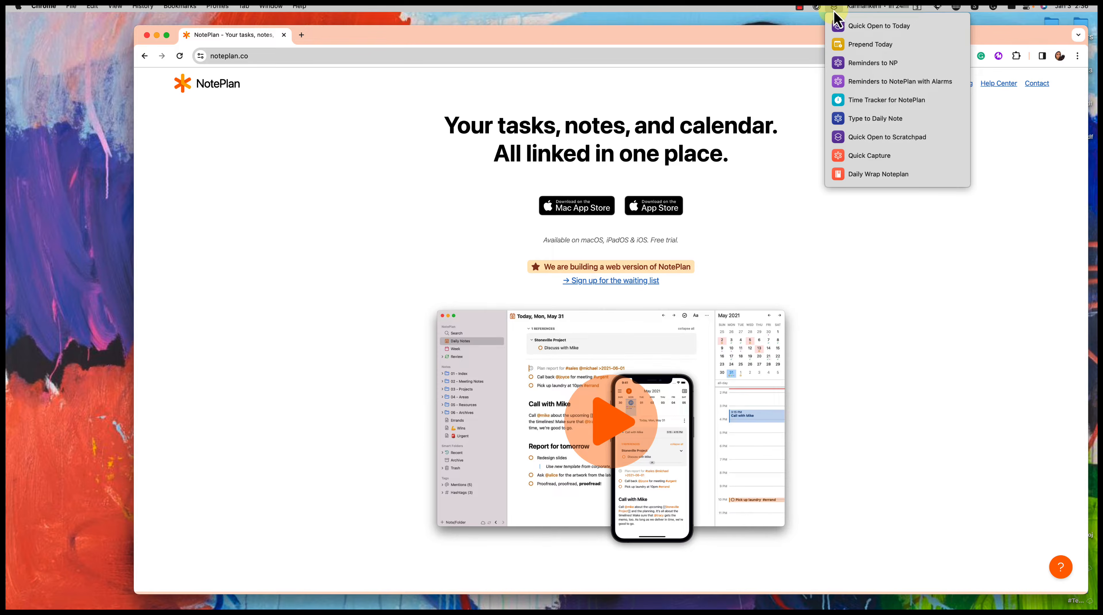
left_click(865, 160)
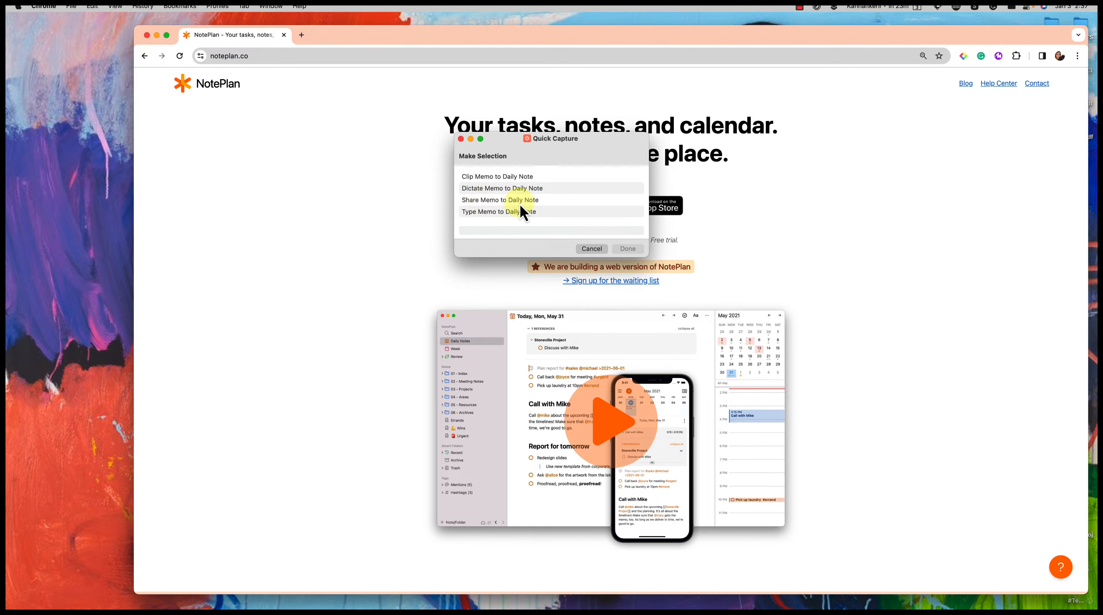
left_click(501, 215)
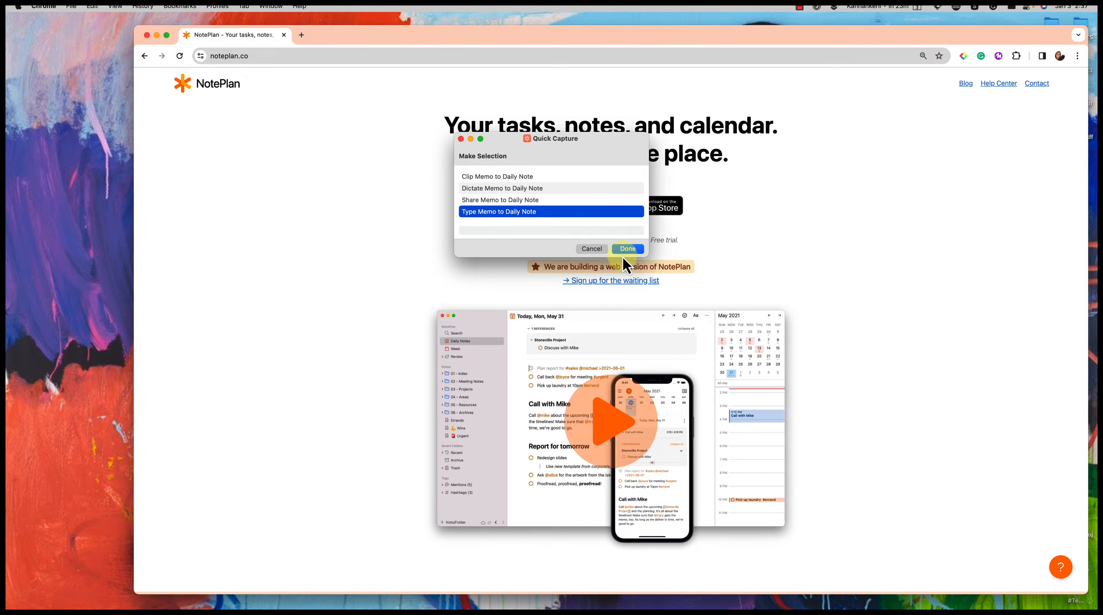
left_click(628, 249)
type("Add in a")
type(" note that you nee")
type("d to add")
key("Return")
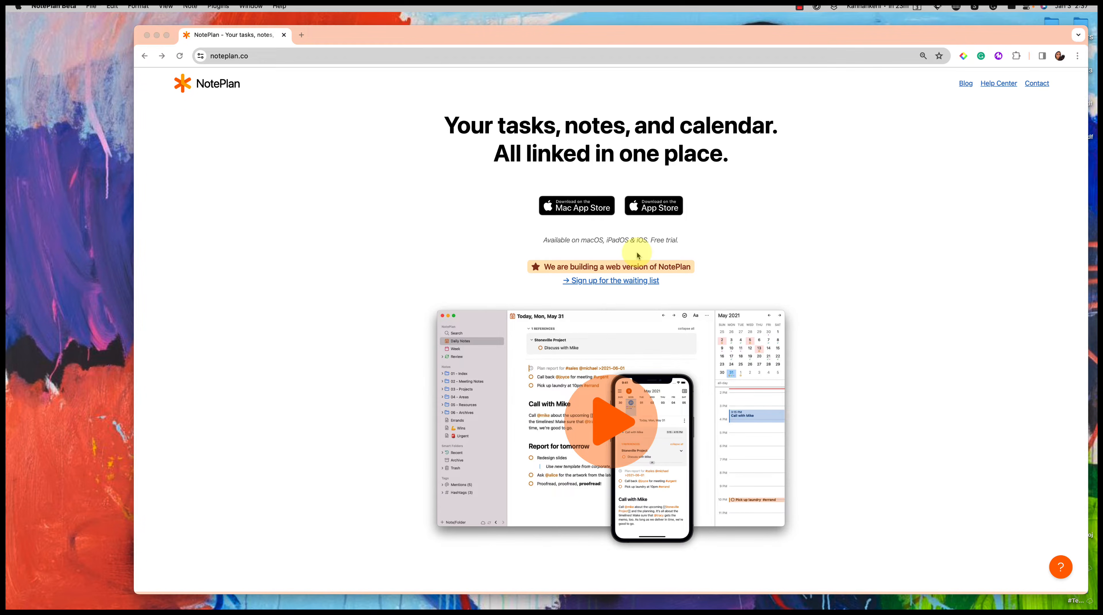
Step: Open today's note with the Quick Open to Today shortcut, delete the captured memo line and close the note
left_click(833, 7)
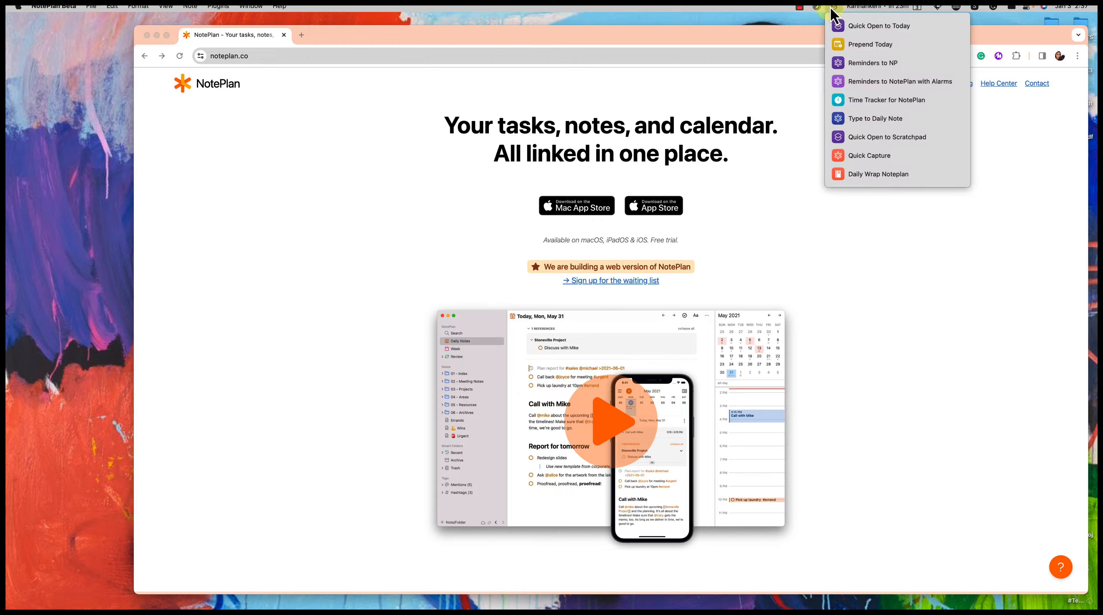
left_click(859, 26)
left_click_drag(684, 103, 532, 98)
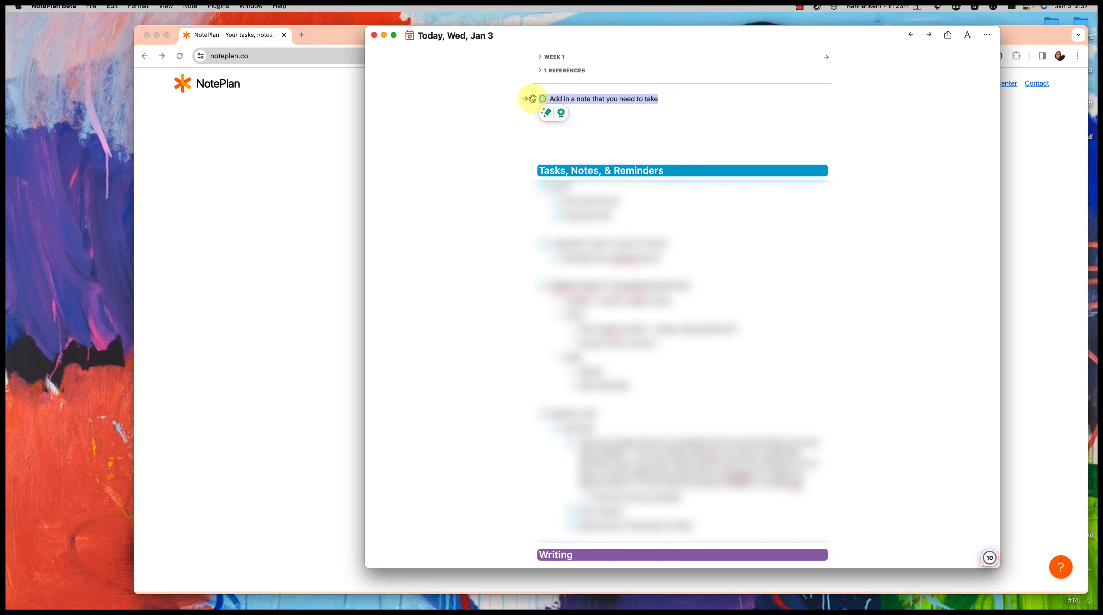
key("BackSpace")
key("super+w")
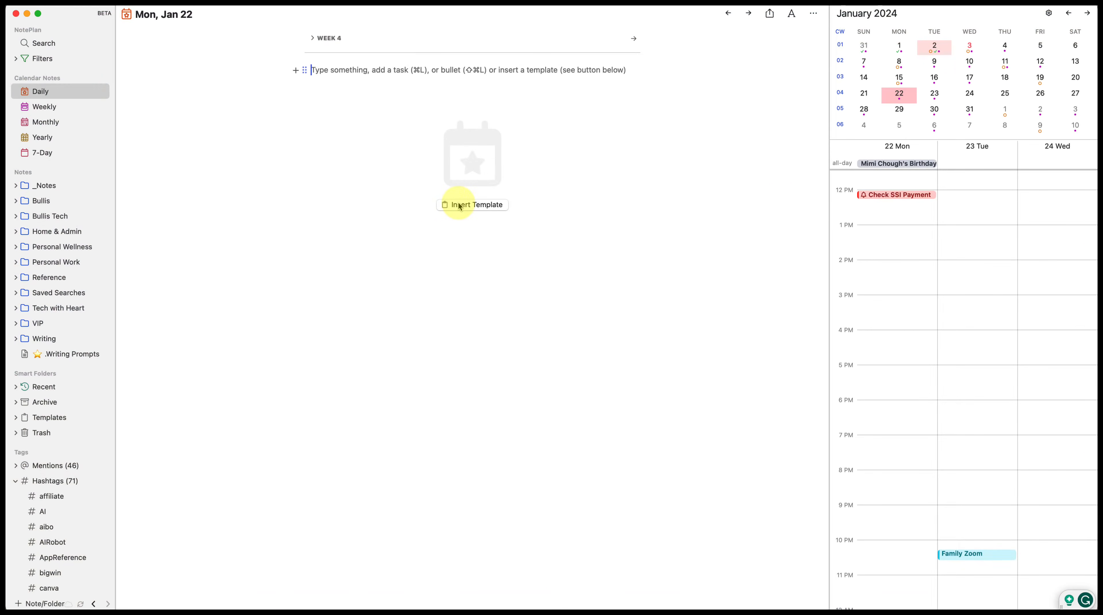
Step: Review the daily note templates on offer and the Templates folder's contents, and move on to the Tue, Jan 23 daily note
left_click(459, 206)
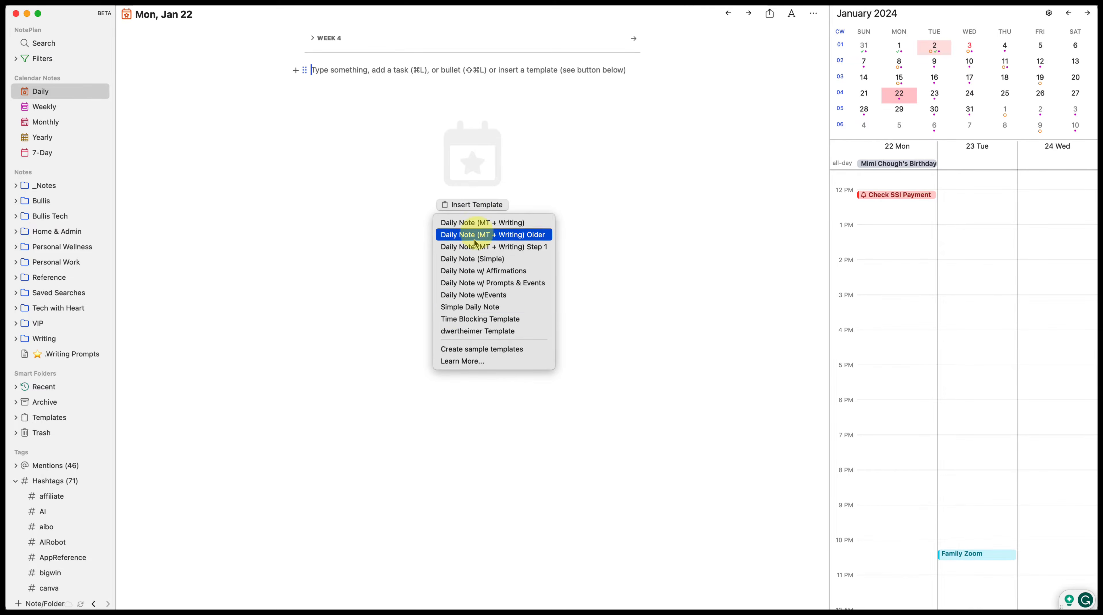
left_click(49, 417)
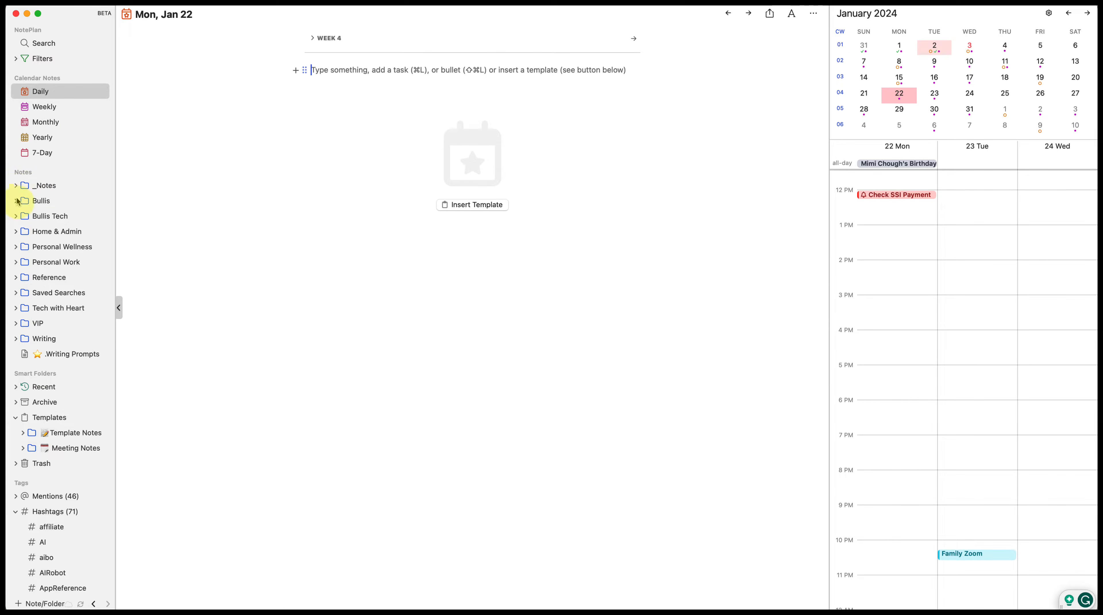
left_click(45, 93)
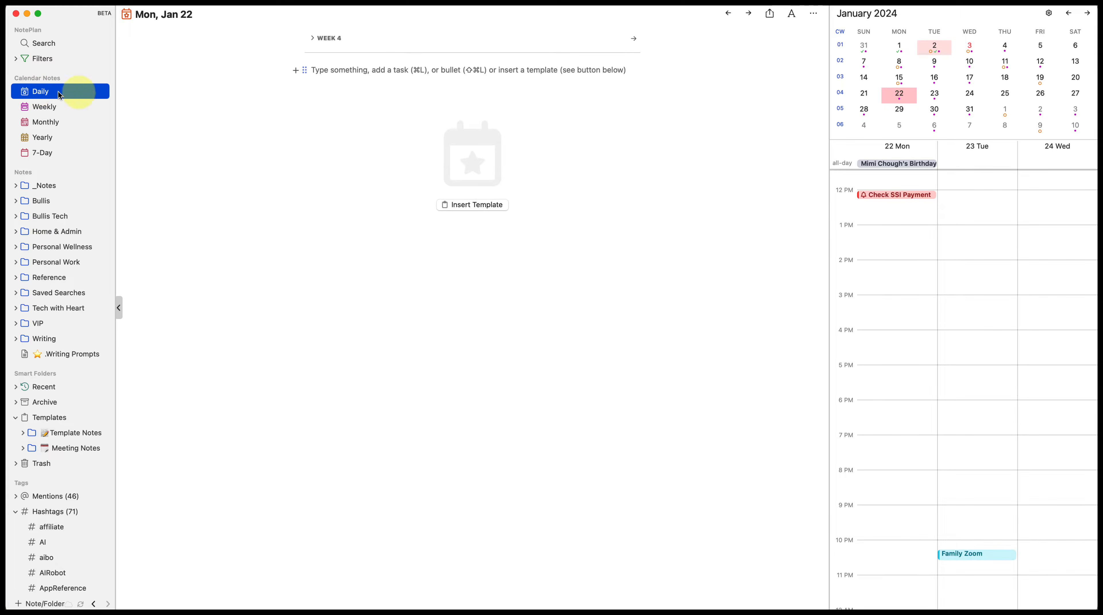
left_click(748, 16)
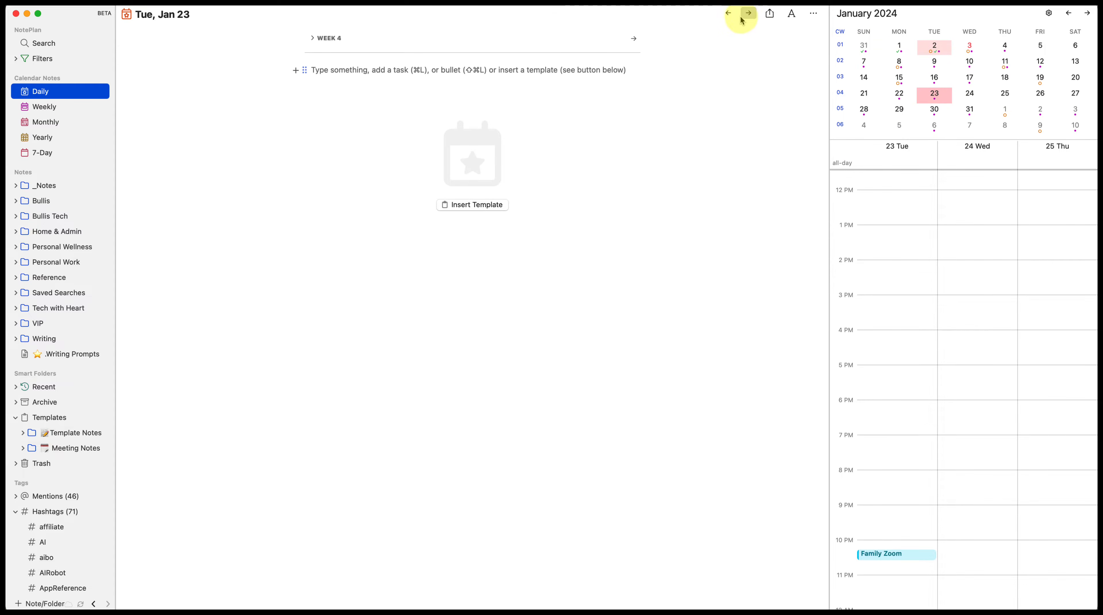
Step: Look through the notes in the Bullis folder, collapse it and return to the daily note
left_click(16, 201)
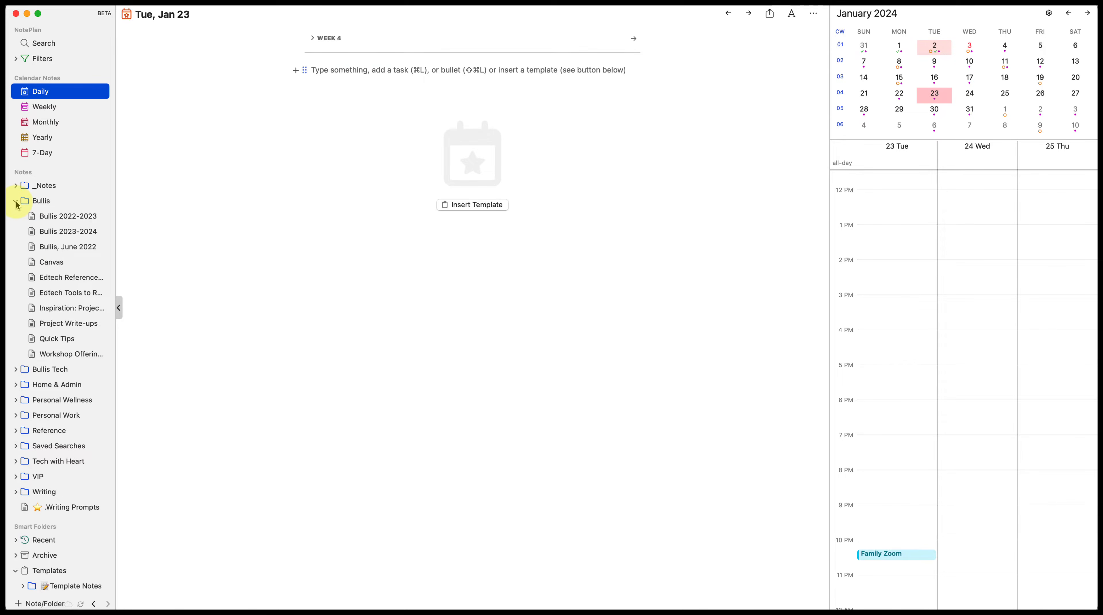
left_click(16, 202)
left_click(16, 201)
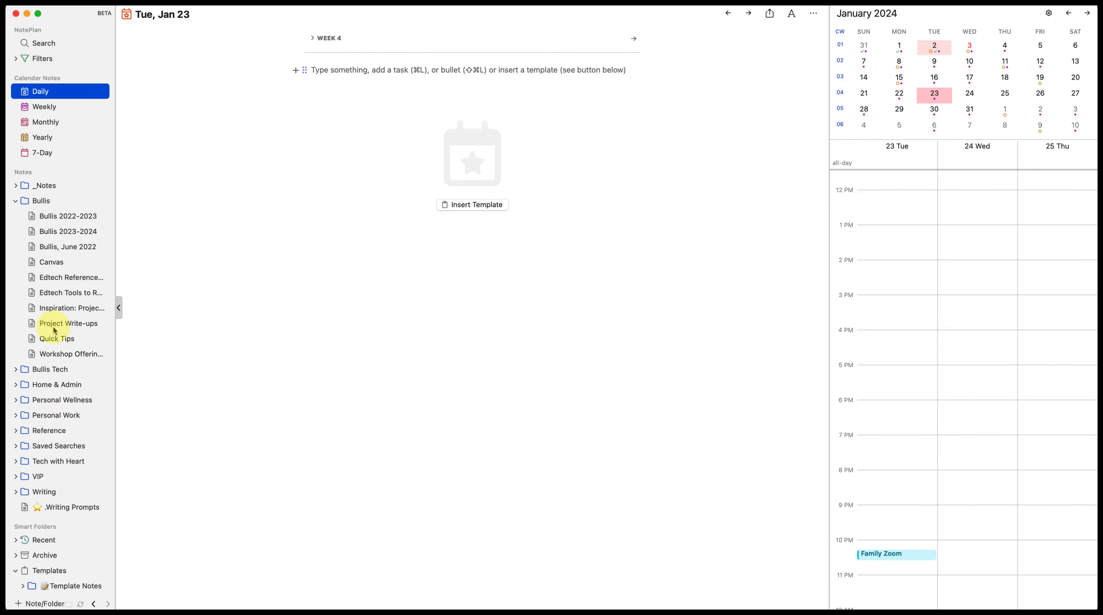
left_click(16, 201)
left_click(379, 75)
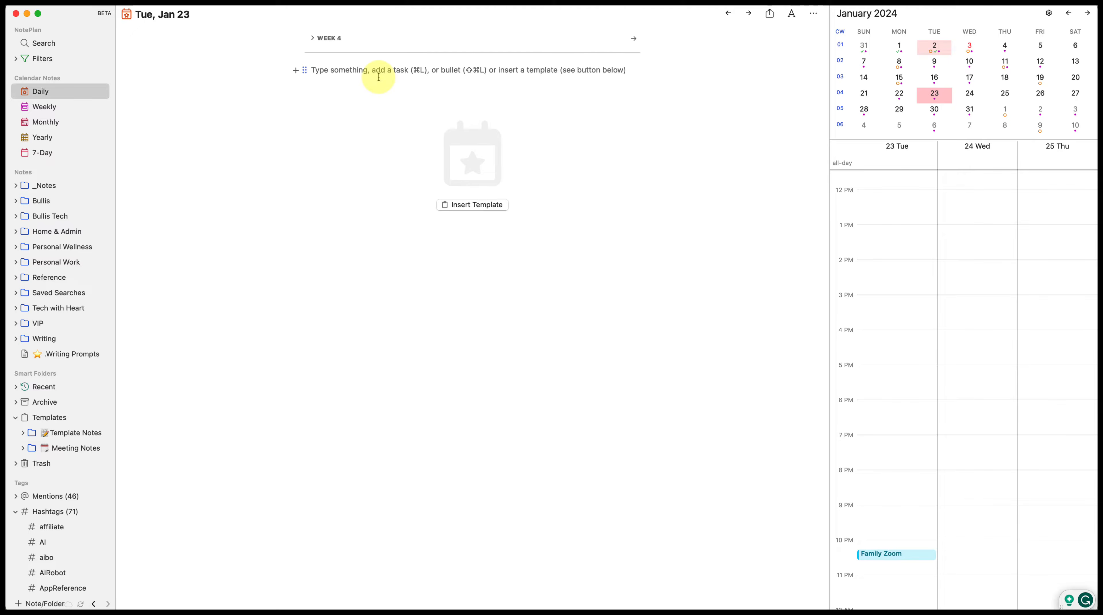
left_click(108, 90)
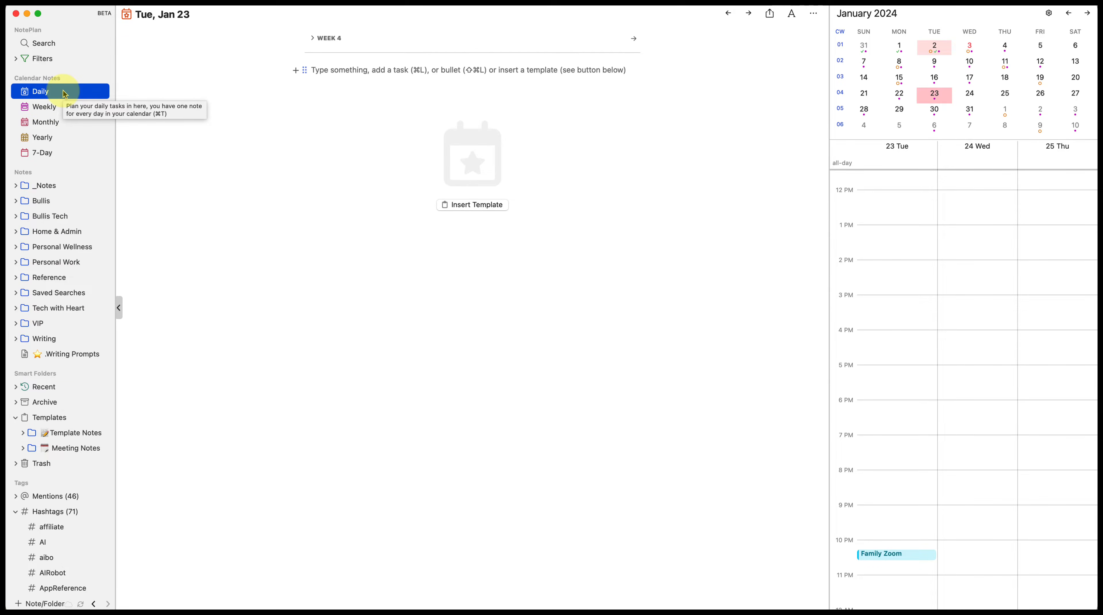
Step: Collapse the hashtag list and insert the Simple Daily Note template into the Mon, Jan 22 daily note
left_click(15, 511)
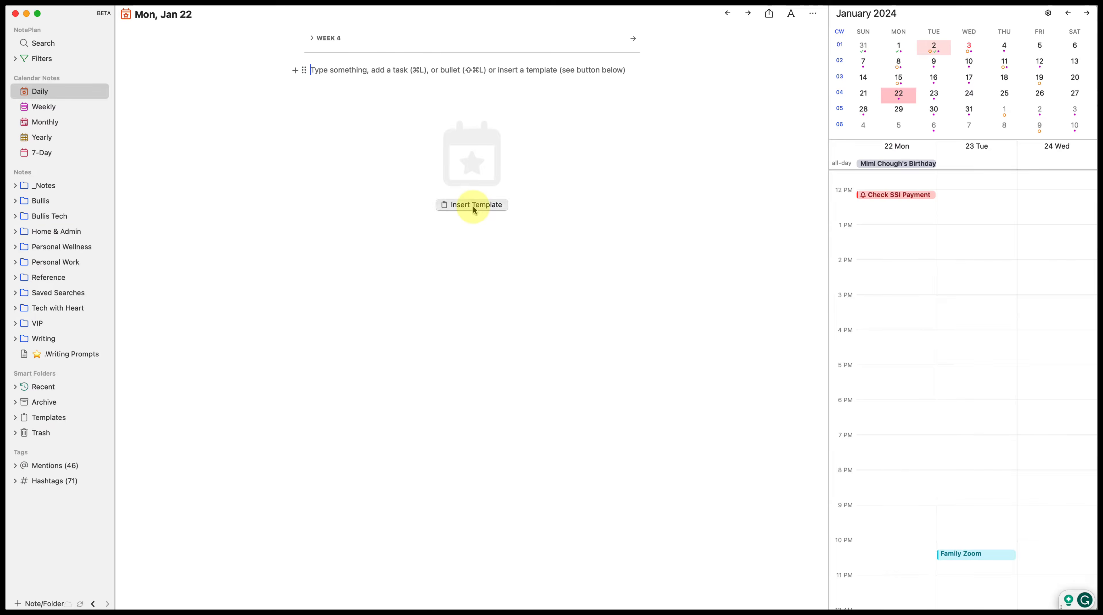
left_click(471, 205)
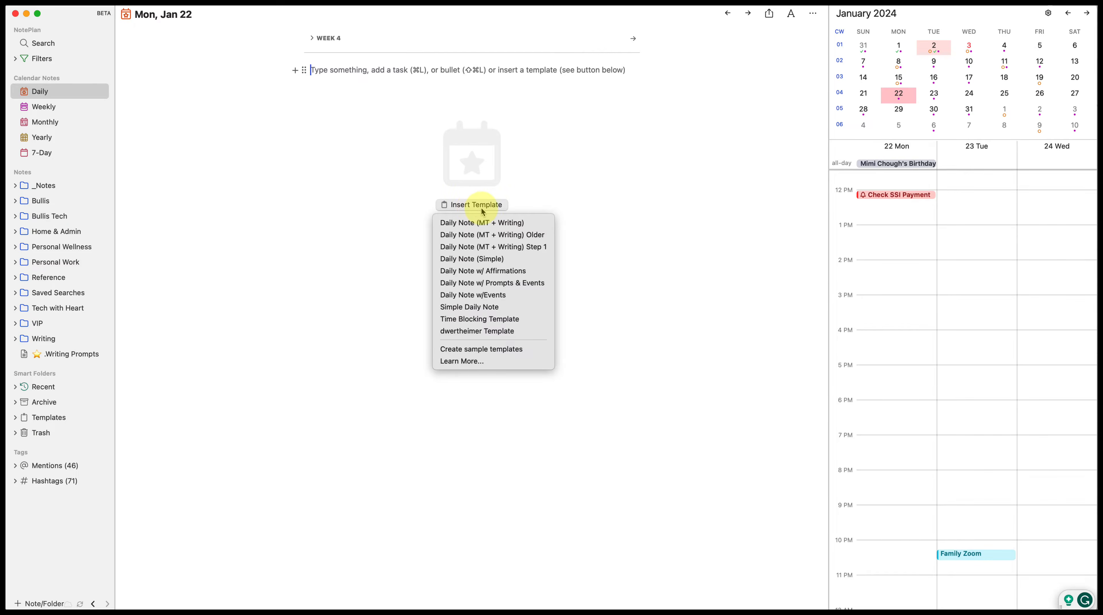
left_click(473, 307)
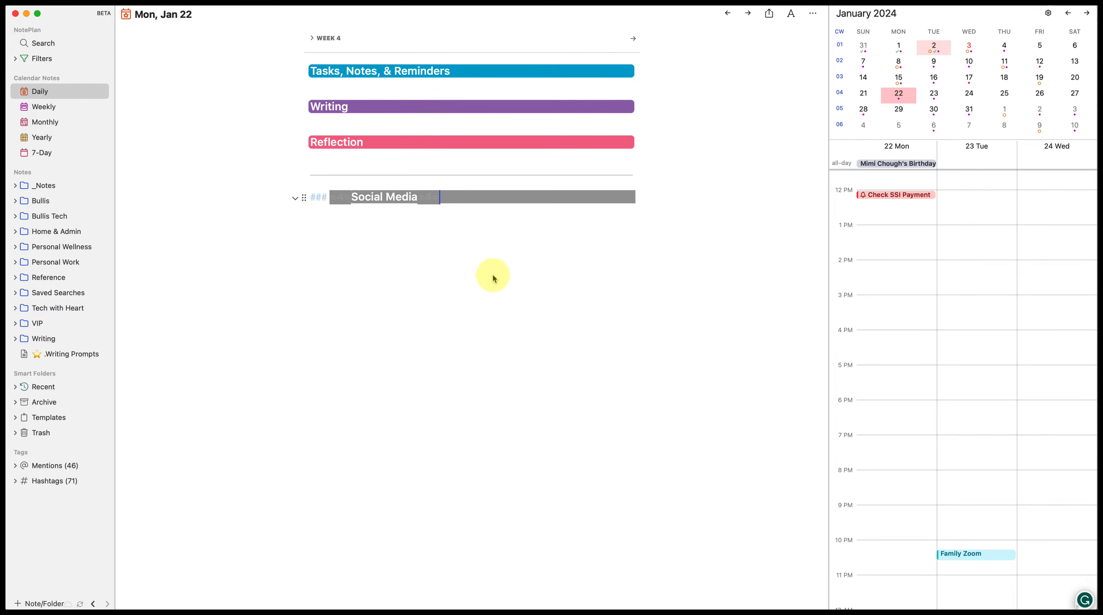
Step: Under Tasks, Notes, & Reminders, add the tasks "Task 1" and "Task 2", with "Subtask 2.1" and "Subtask 2.2" nested below Task 2
key("Return")
left_click(368, 89)
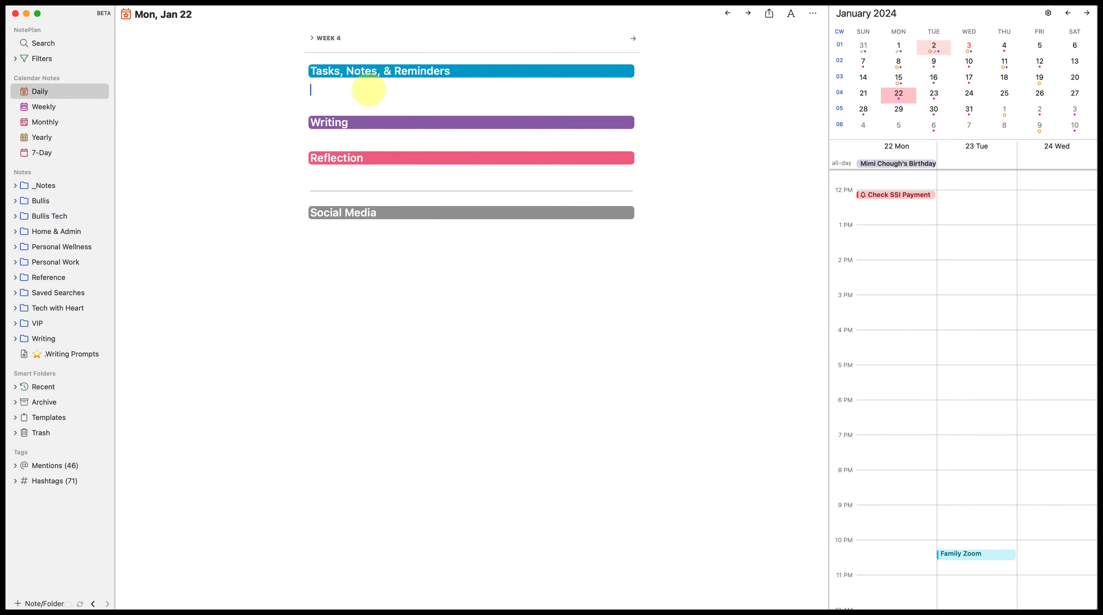
type("Task 1")
key("Return")
type("Task 2")
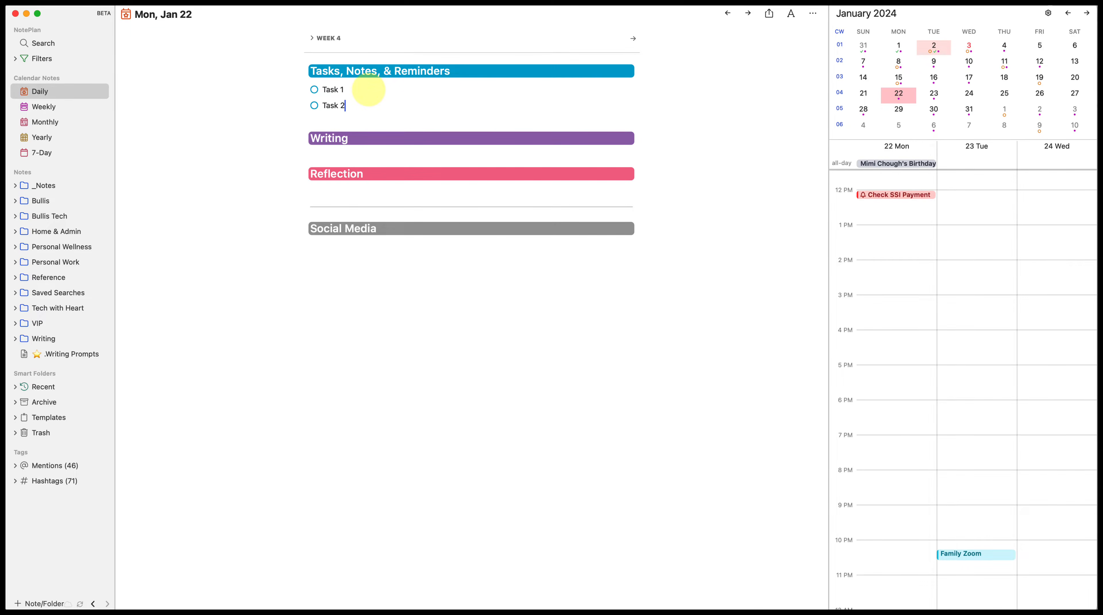
key("Return")
key("Tab")
type("Subtask")
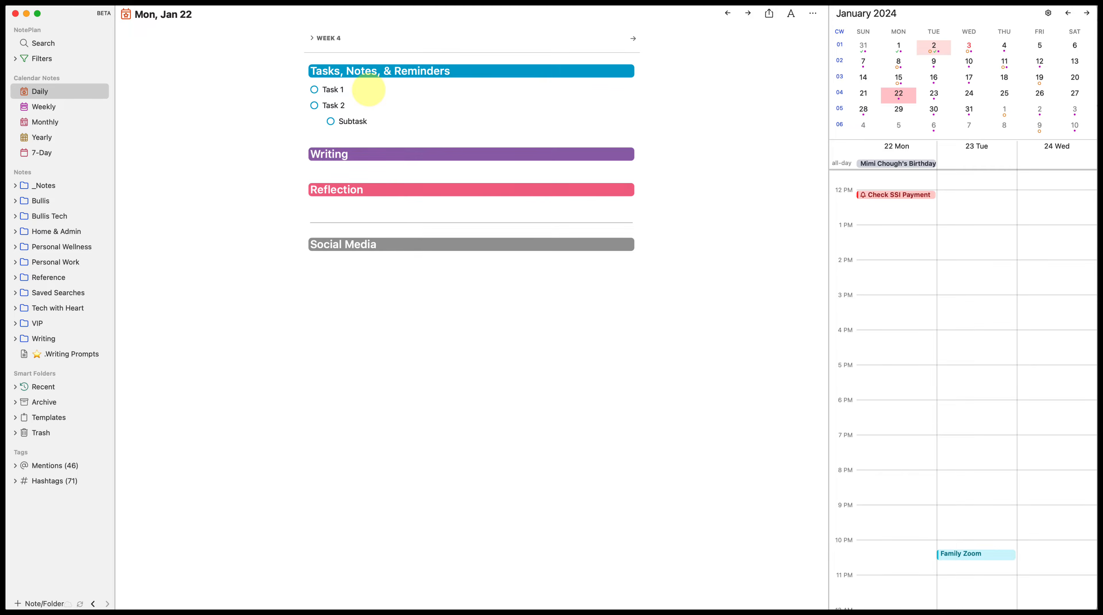
Step: Below the subtasks, add two checklist entries at the same level, "Checklist items" and "And more"
type("+")
type(" Checklist items")
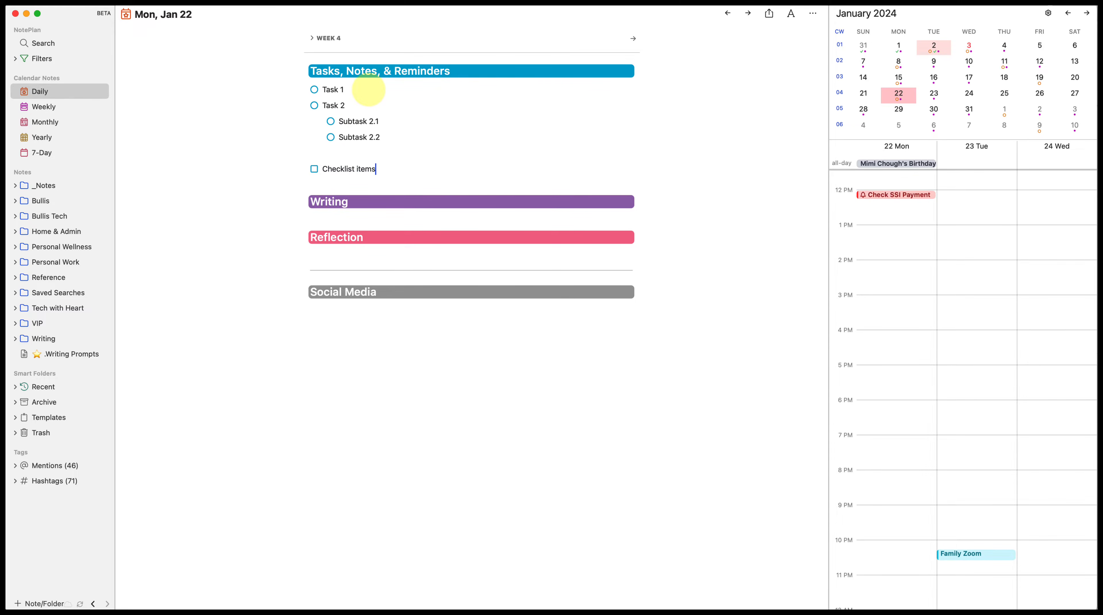
key("Return")
key("Tab")
type("And more")
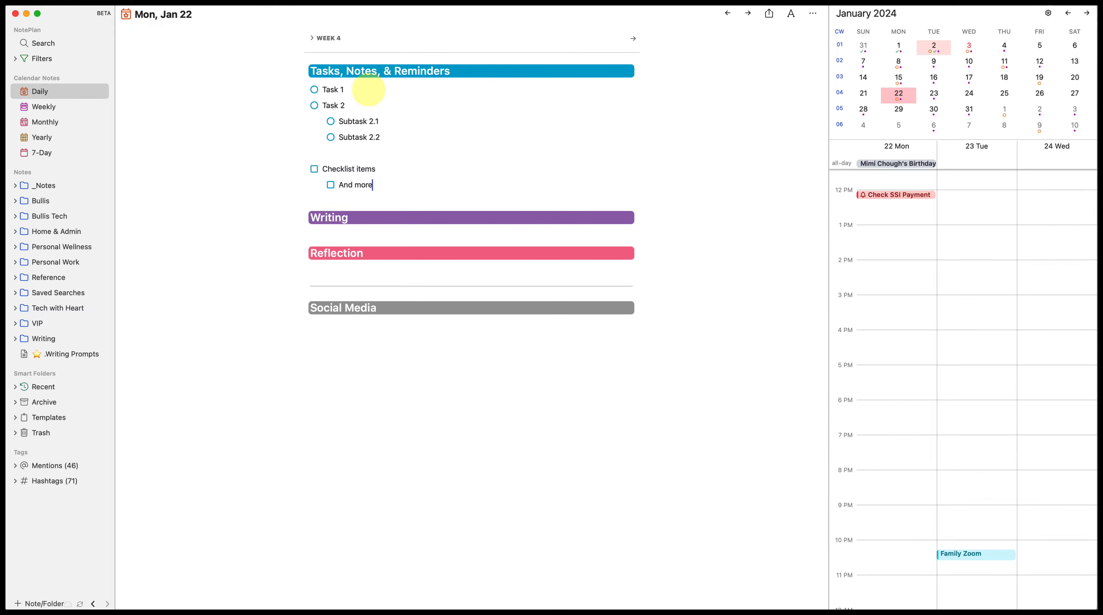
key("shift+Tab")
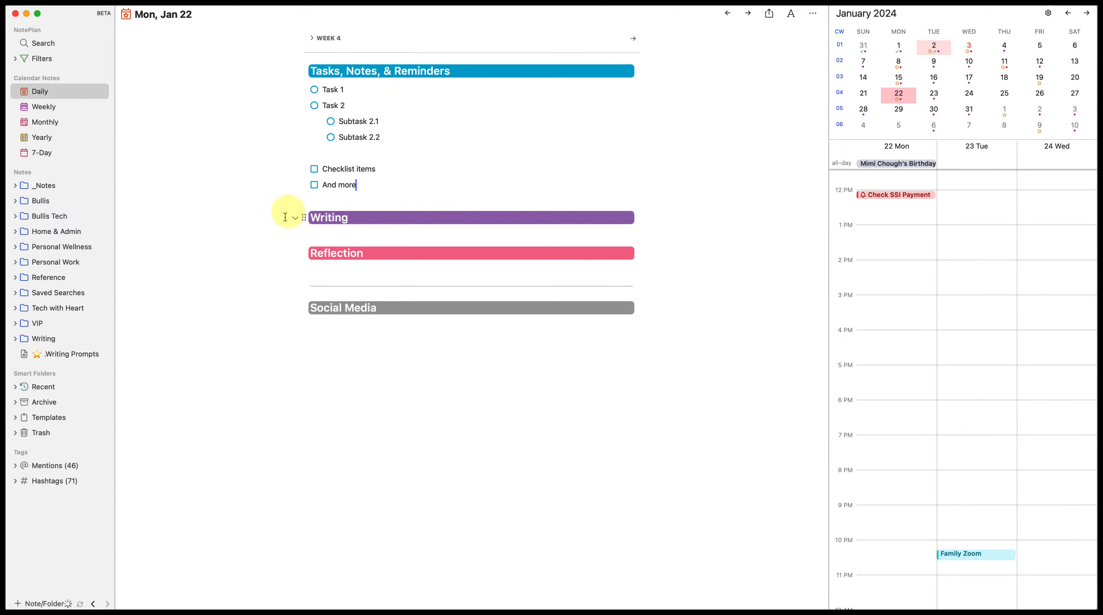
Step: Move Task 2 with its subtasks under the Writing heading and undo the move
mouse_move(303, 185)
left_mouse_down()
mouse_move(343, 190)
mouse_move(306, 143)
mouse_move(327, 205)
mouse_move(306, 182)
mouse_move(291, 185)
left_mouse_up()
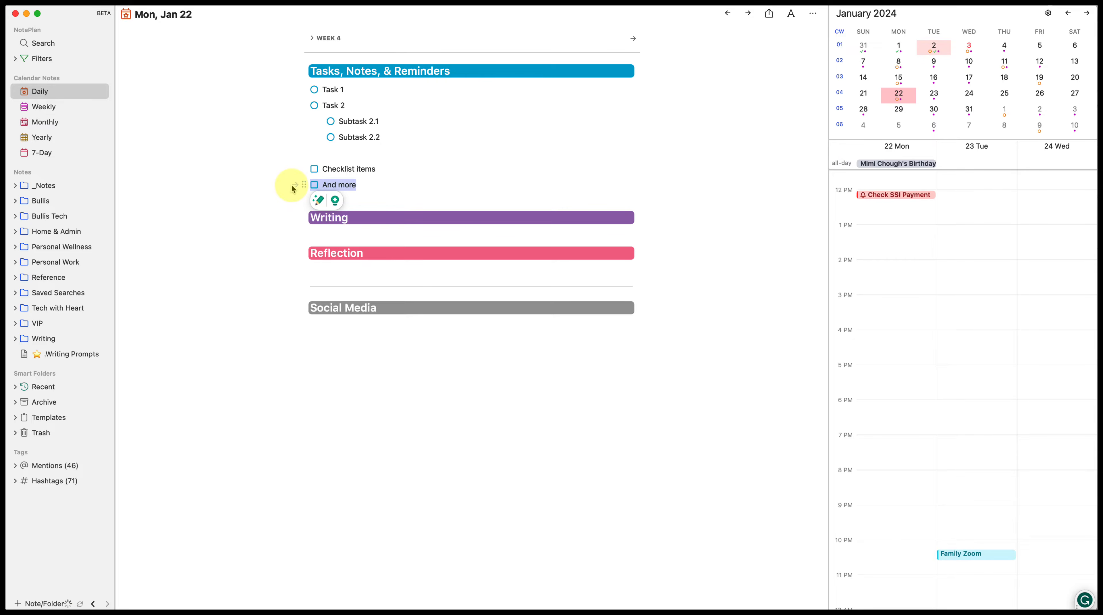
left_click(395, 188)
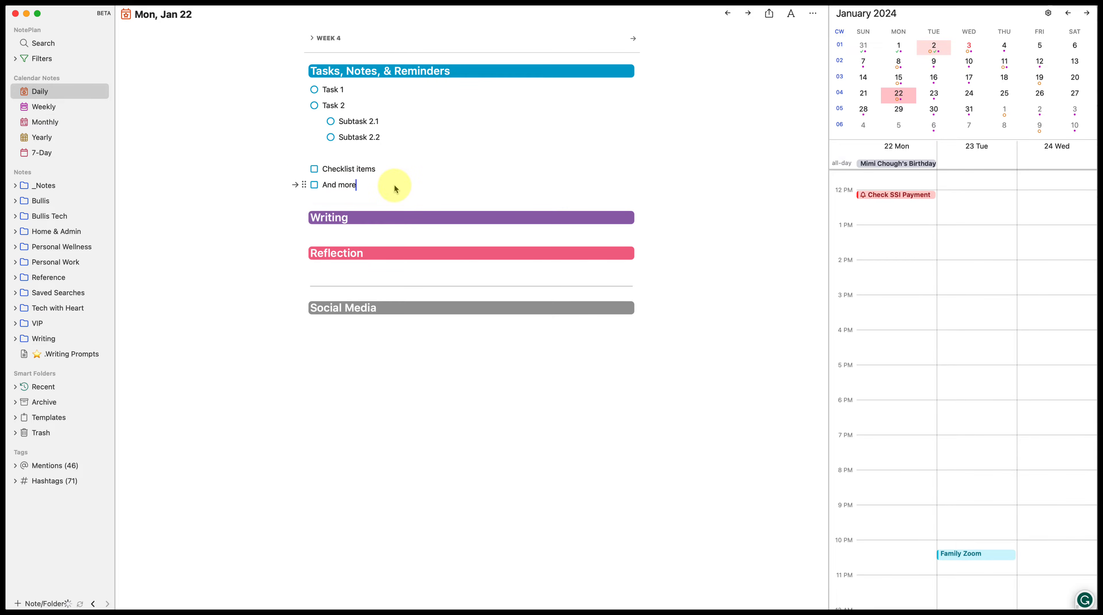
left_click_drag(304, 106, 313, 233)
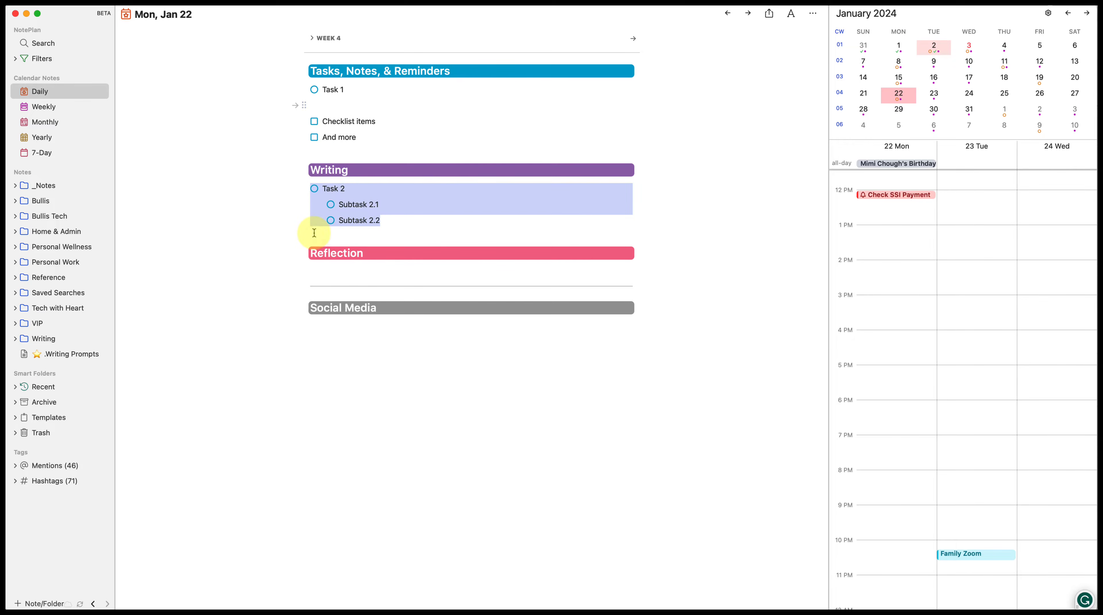
key("super+z")
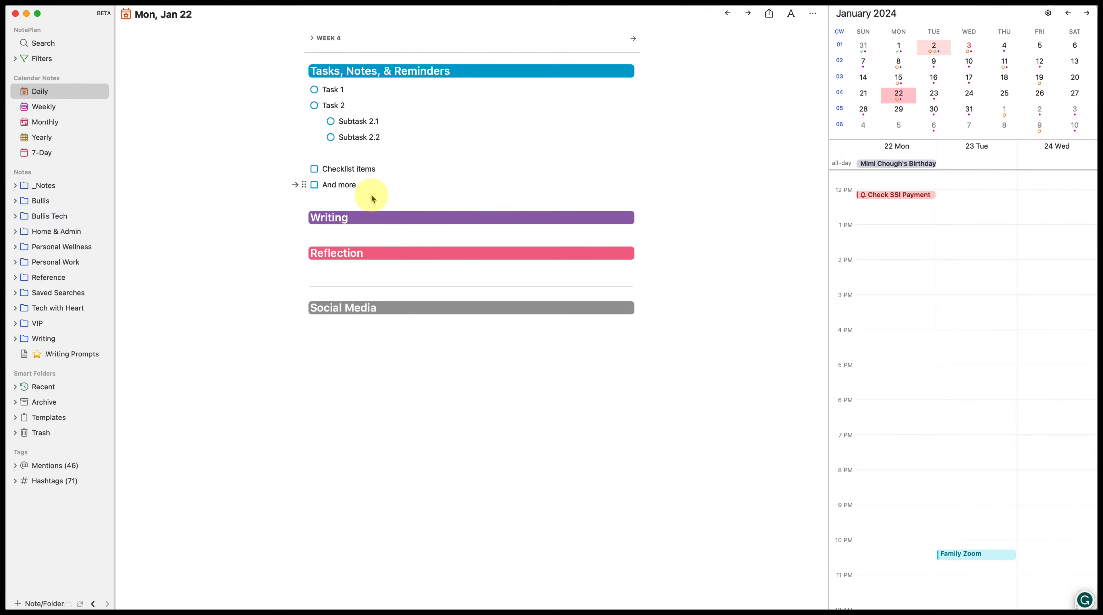
Step: Mark Task 1 and the "Checklist items" entry as complete, and undo both completions
left_click(315, 90)
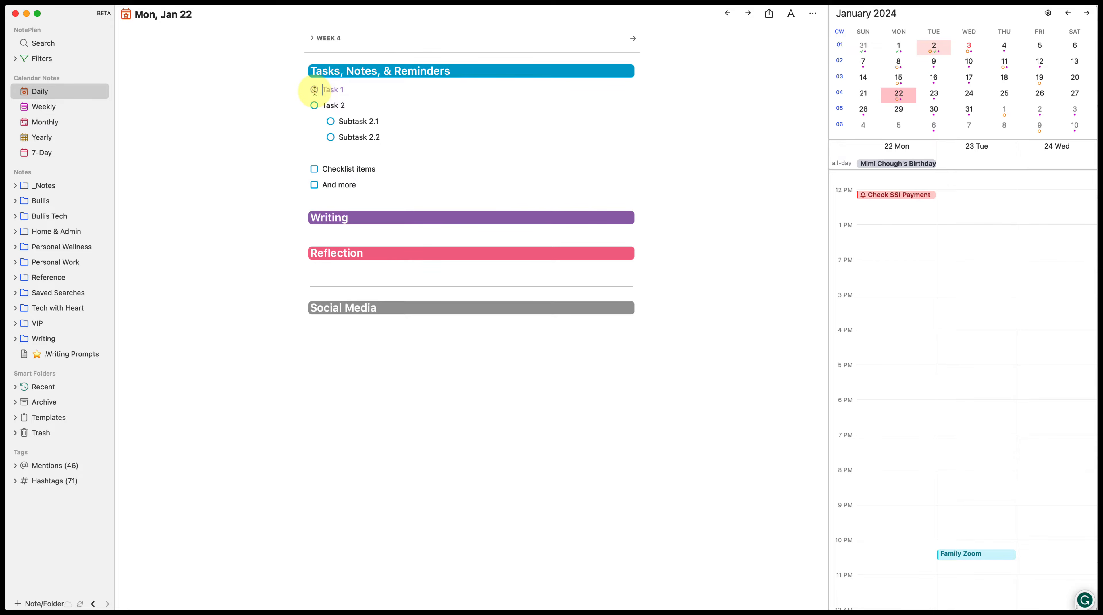
left_click(315, 169)
key("super+z")
key("super+z")
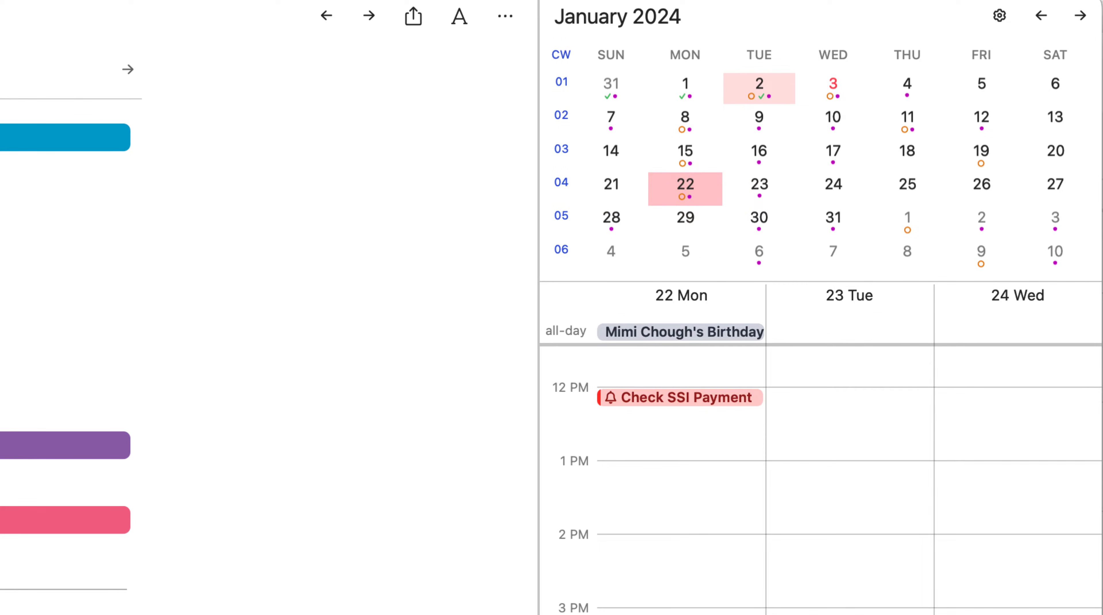
Step: Mark Task 1, Task 2, Subtask 2.1 and Subtask 2.2 as complete
left_click(63, 112)
left_click(63, 133)
left_click(84, 153)
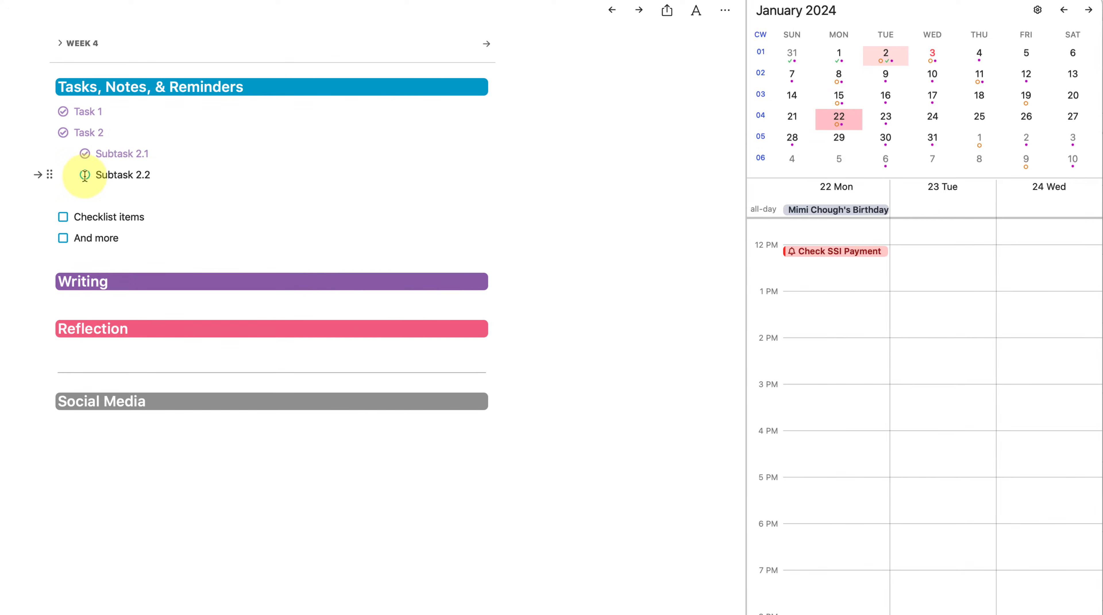
left_click(84, 174)
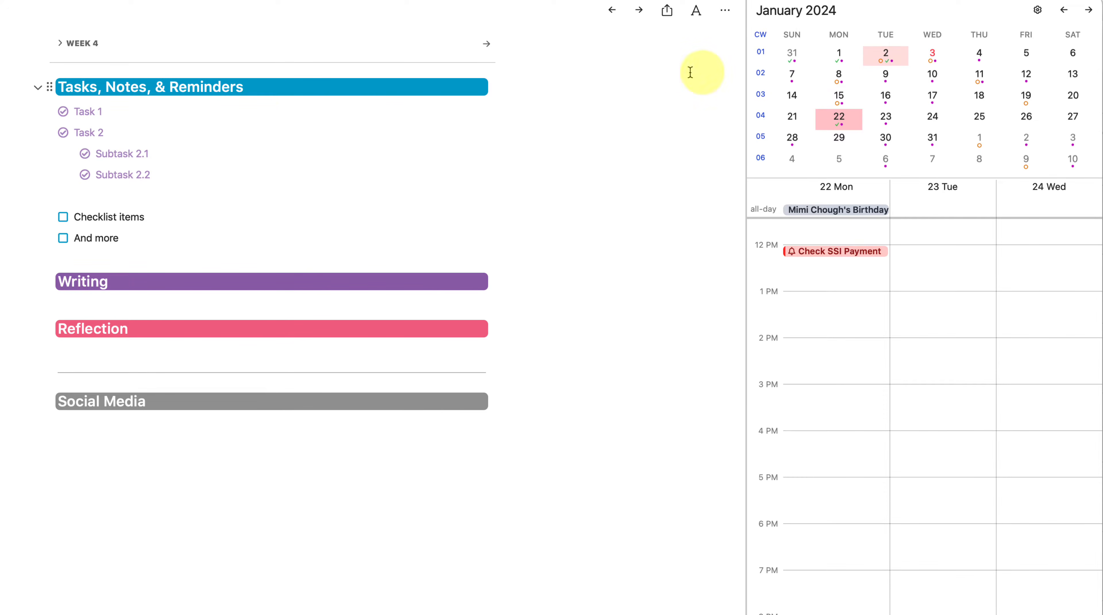
Step: Highlight the two checklist entries, clear the selection and undo the completion of all four tasks
left_click_drag(124, 238, 53, 221)
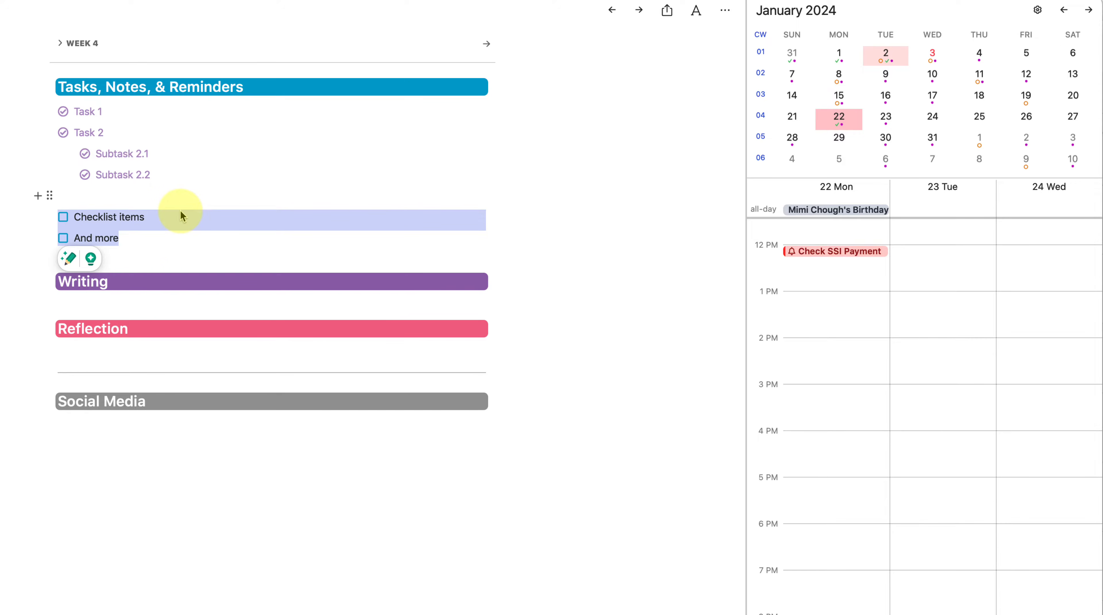
left_click(157, 240)
left_click_drag(138, 240, 36, 224)
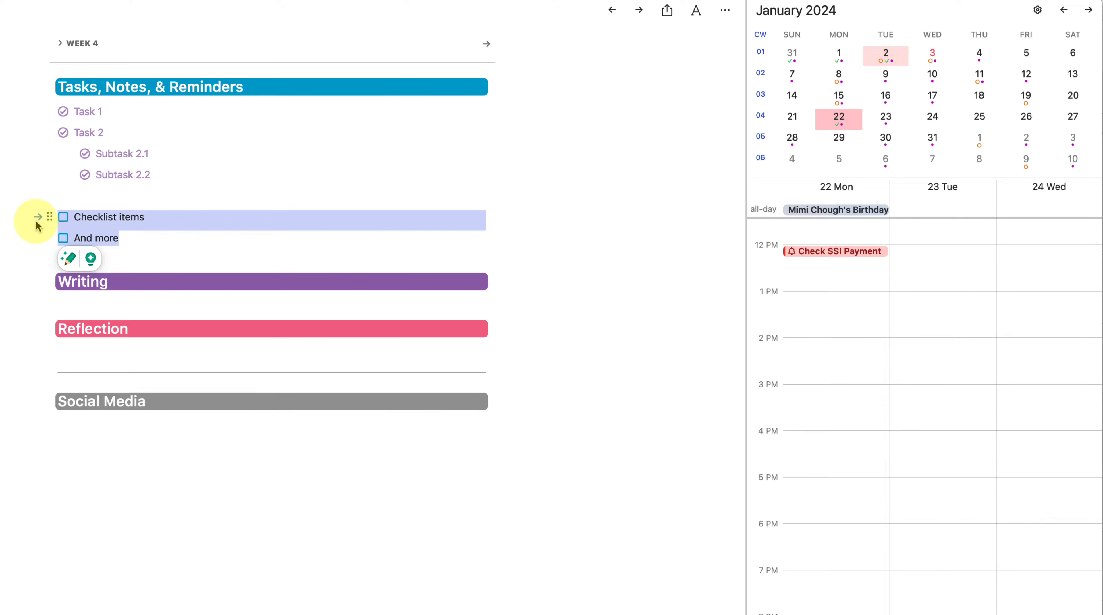
left_click(132, 227)
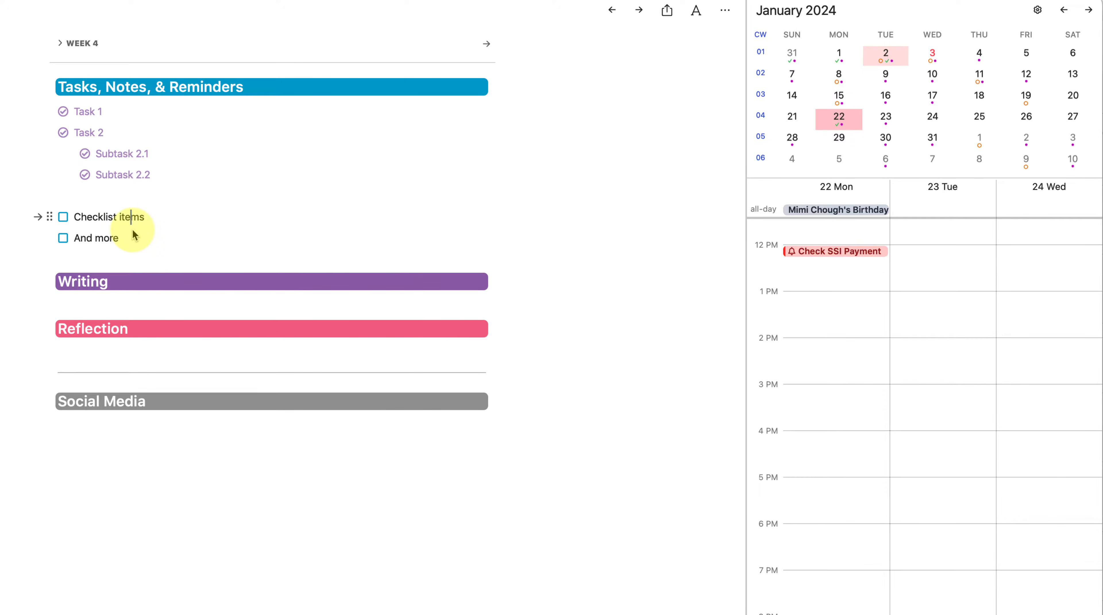
key("super+z")
key("super+z")
key("super+z")
key("super+z")
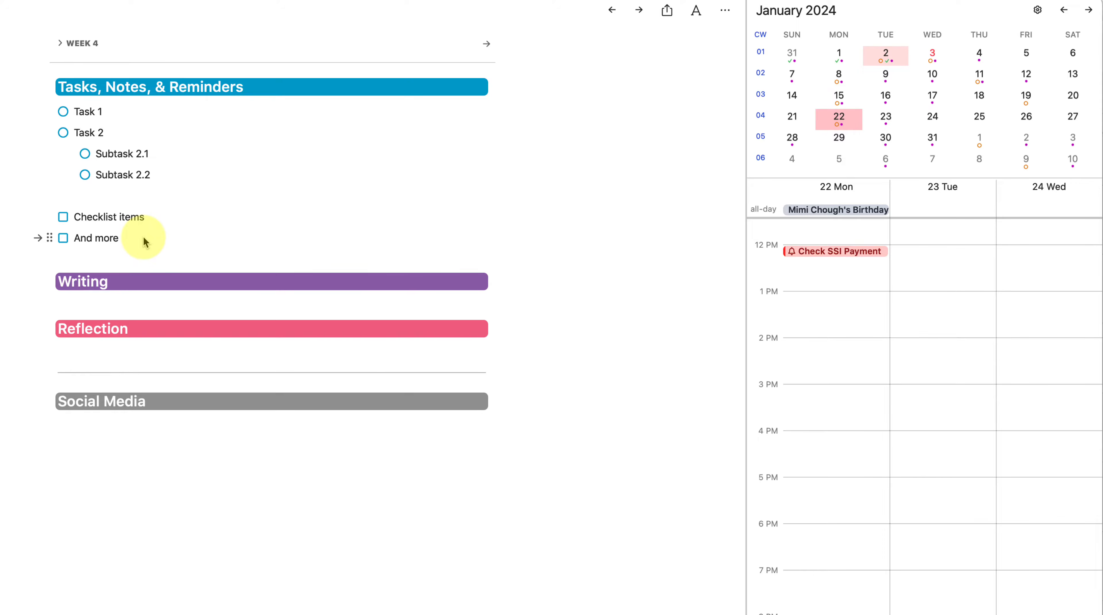
Step: Add the task "This is what I need to write for today" under Writing and bold lines "Prompt 1", "Prompt 2" and "Prompt 3" under Reflection
left_click(111, 300)
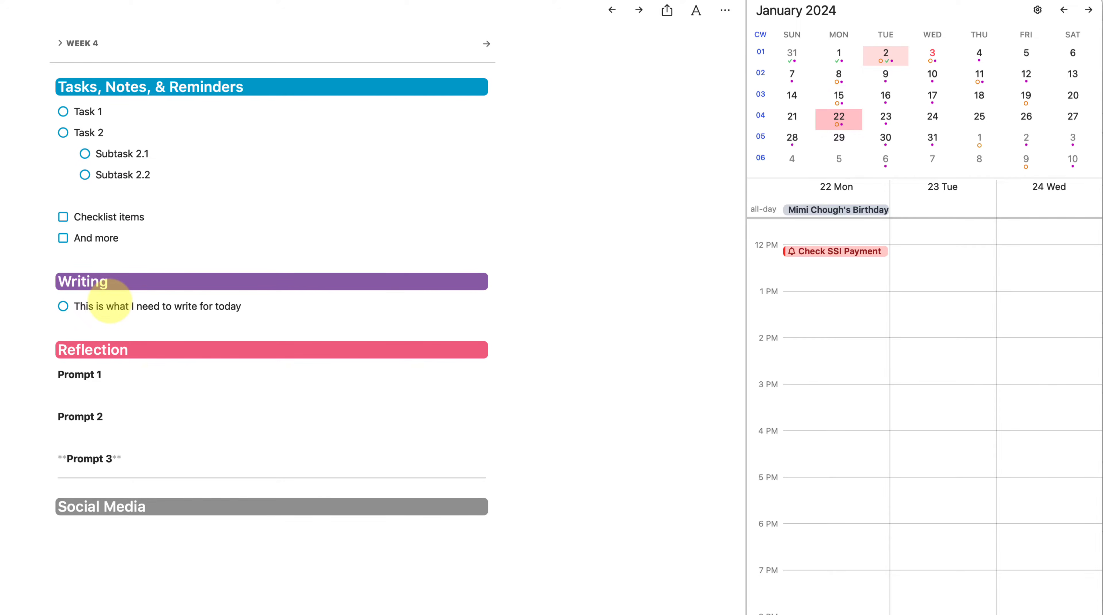
key("Down")
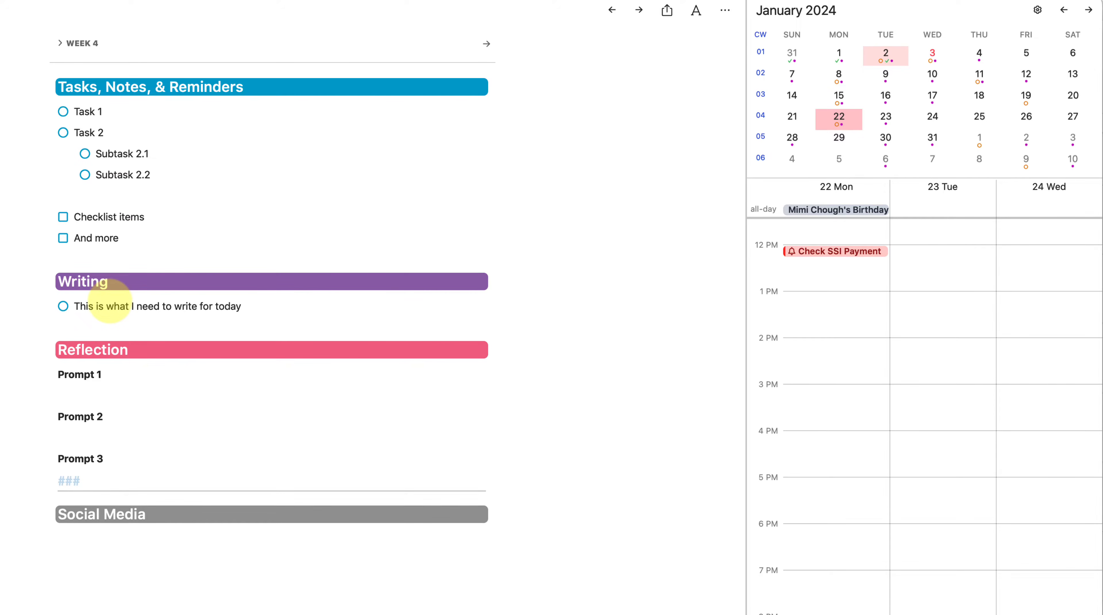
key("Up")
key("Return")
key("Down")
key("Down")
key("Down")
left_click_drag(134, 470, 53, 365)
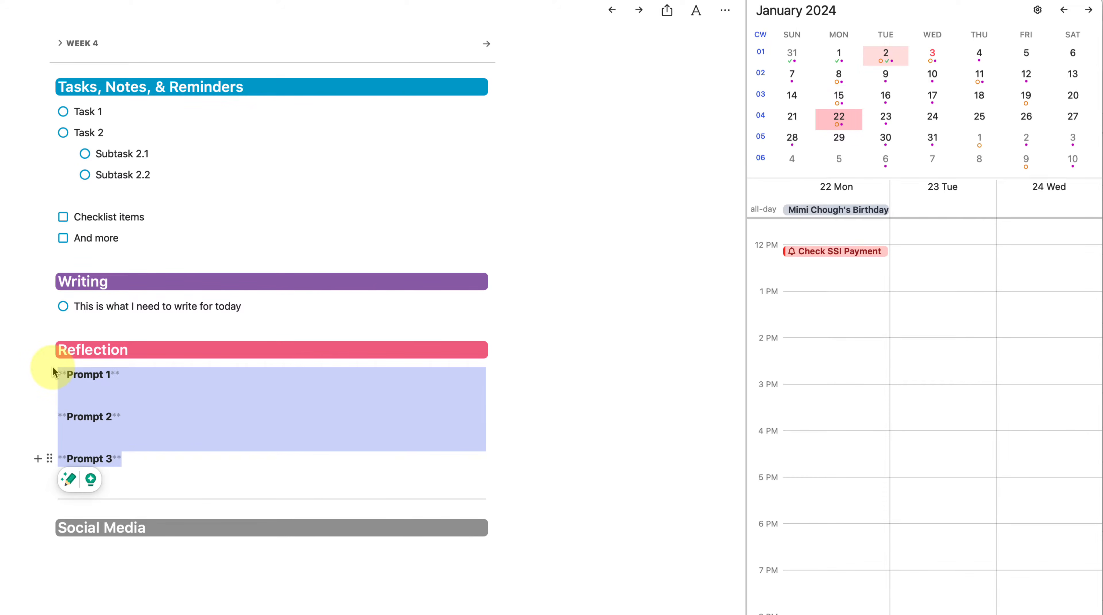
left_click(180, 415)
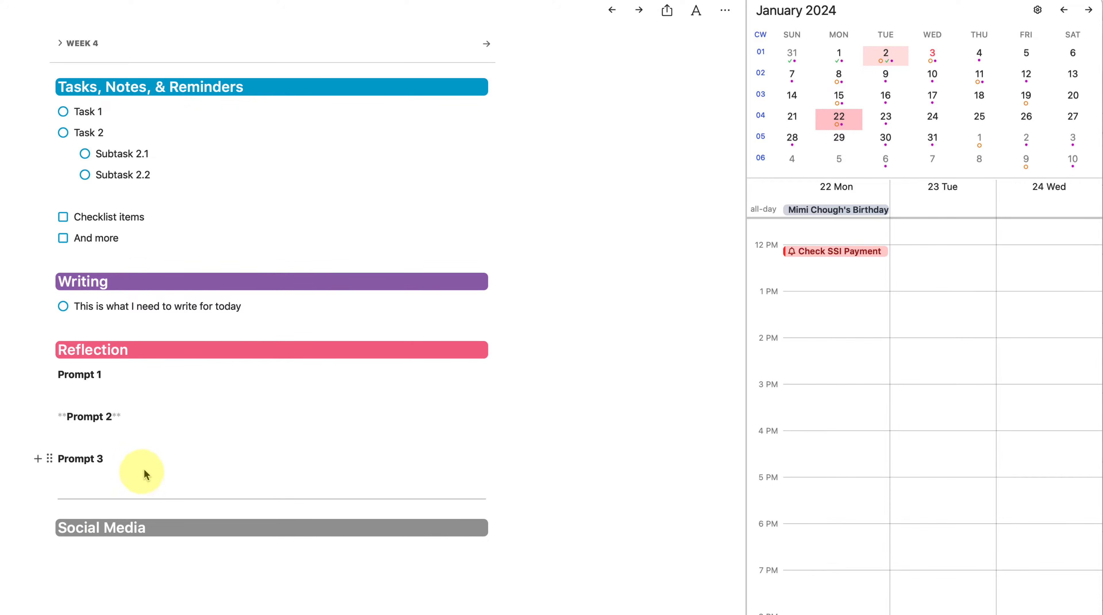
left_click(146, 576)
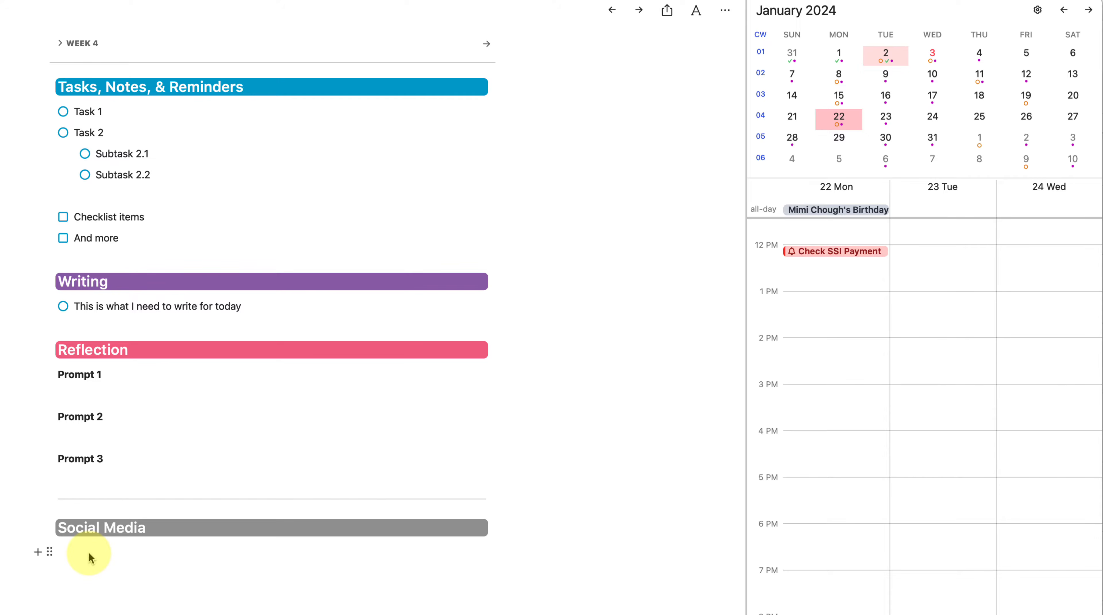
type("```")
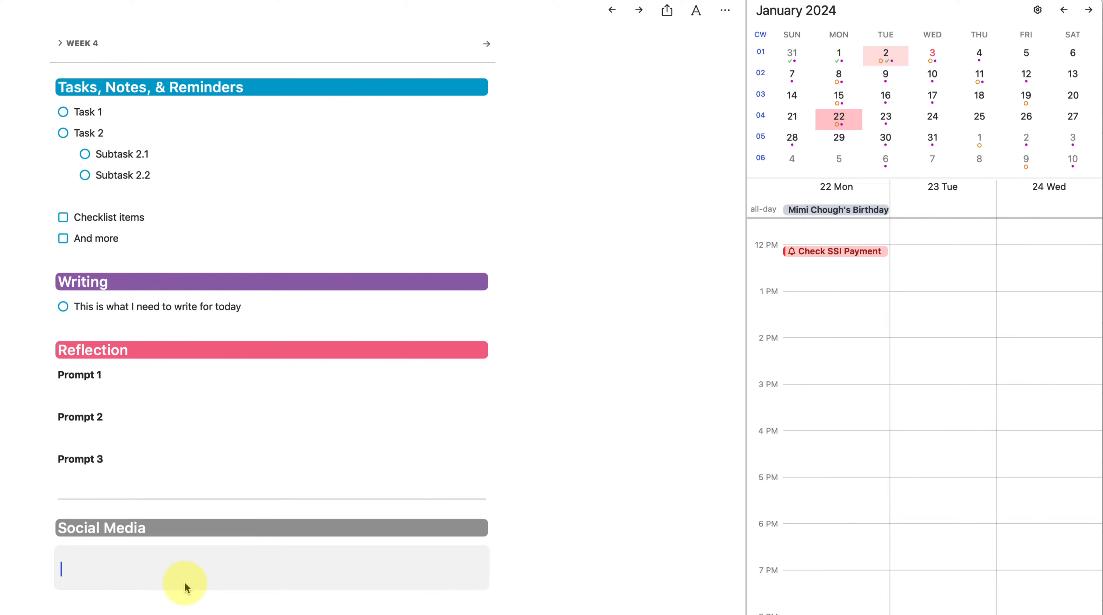
type("@mention")
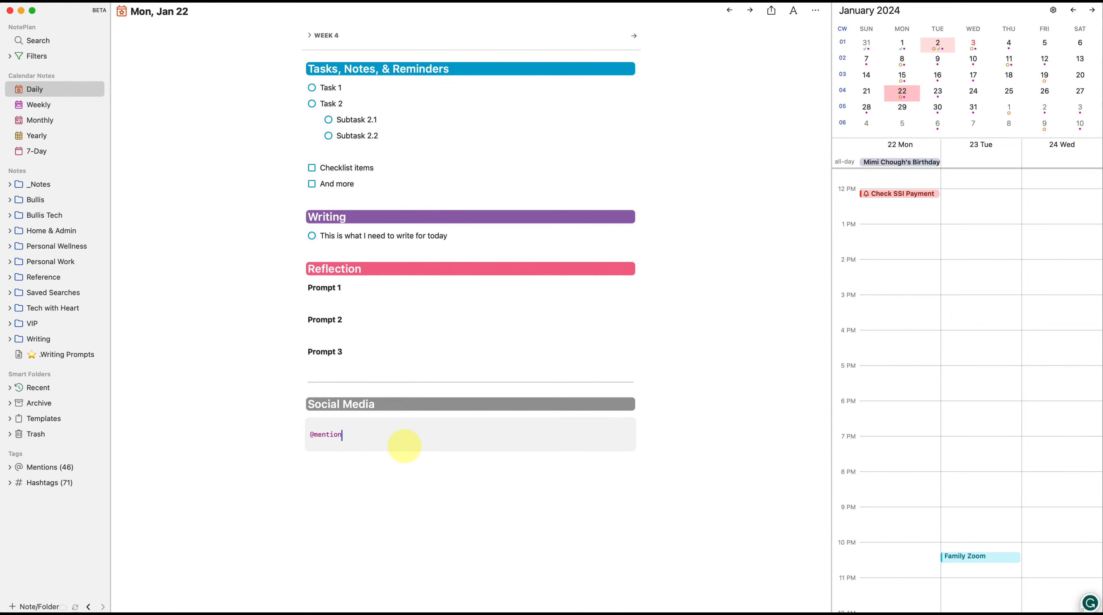
type(" #hashtags")
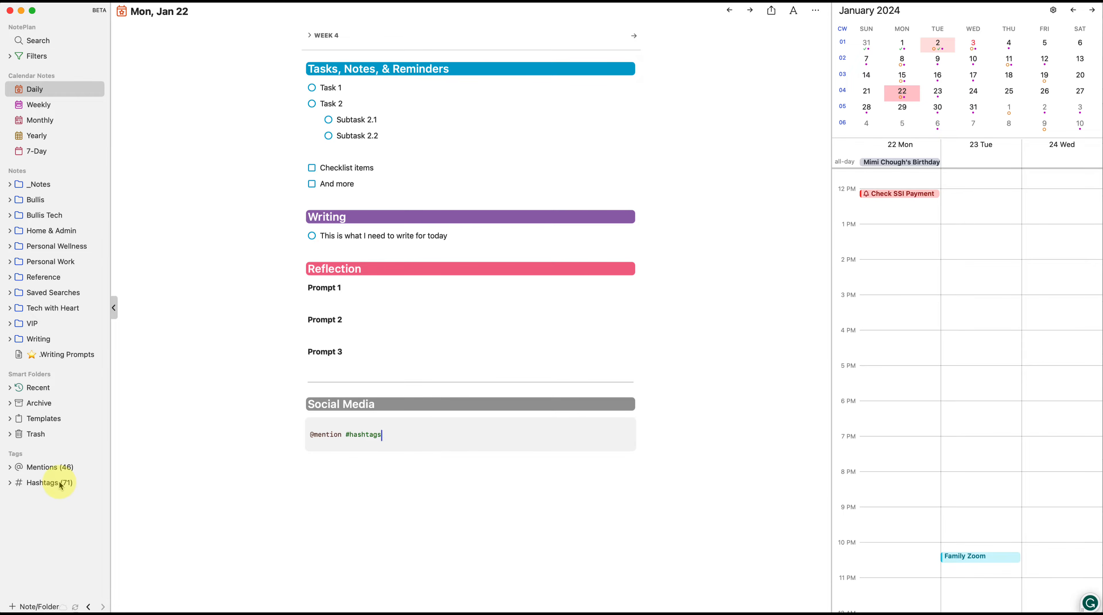
left_click(369, 448)
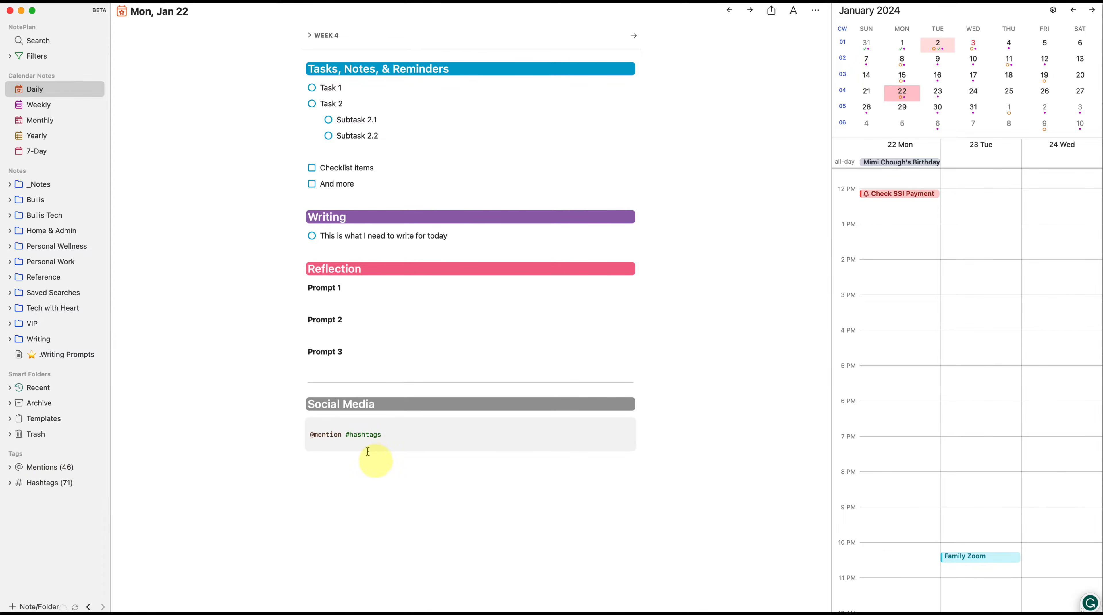
left_click(431, 432)
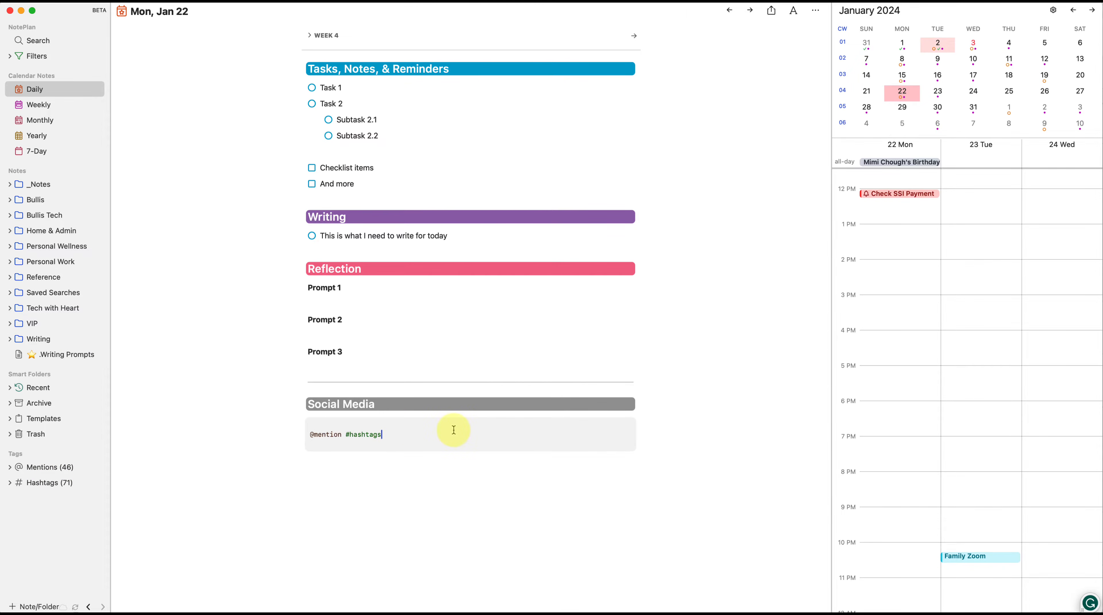
left_click(416, 424)
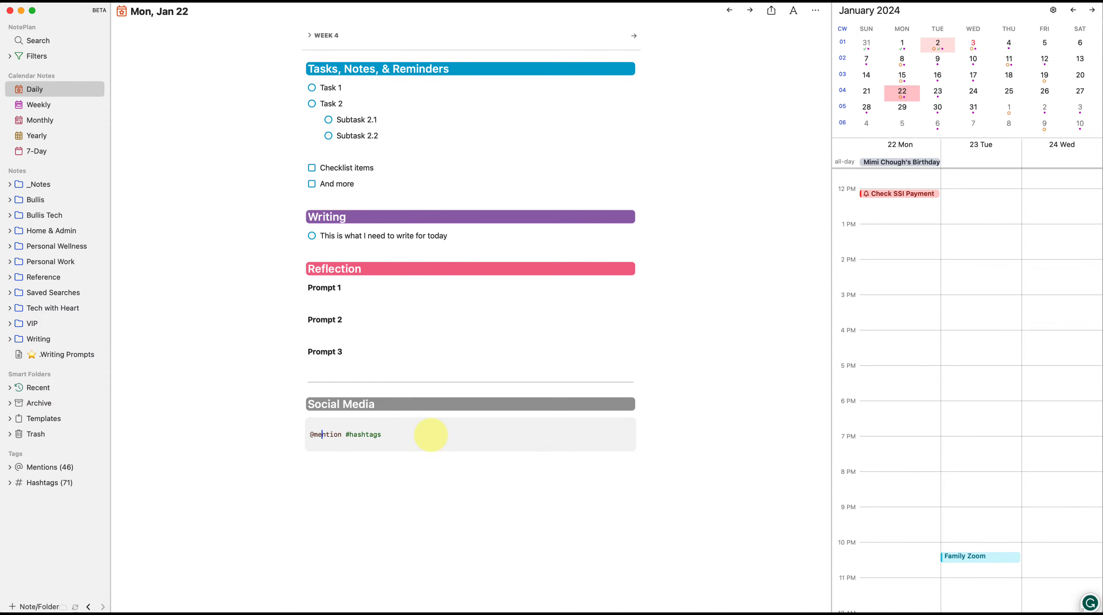
key("Return")
type("Drafting my socia")
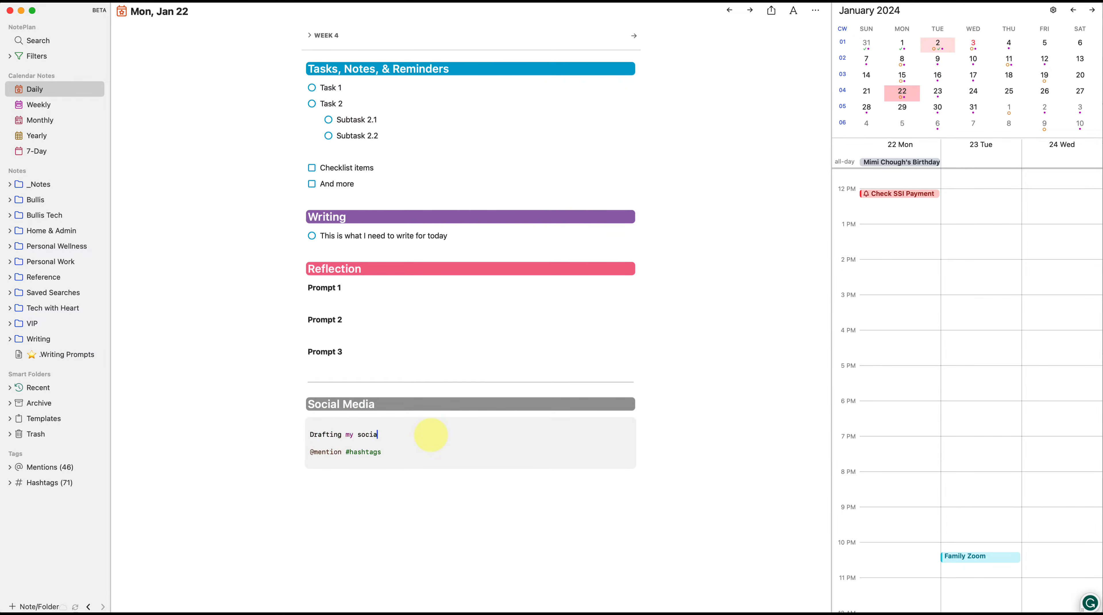
type("l media content in a code block ```")
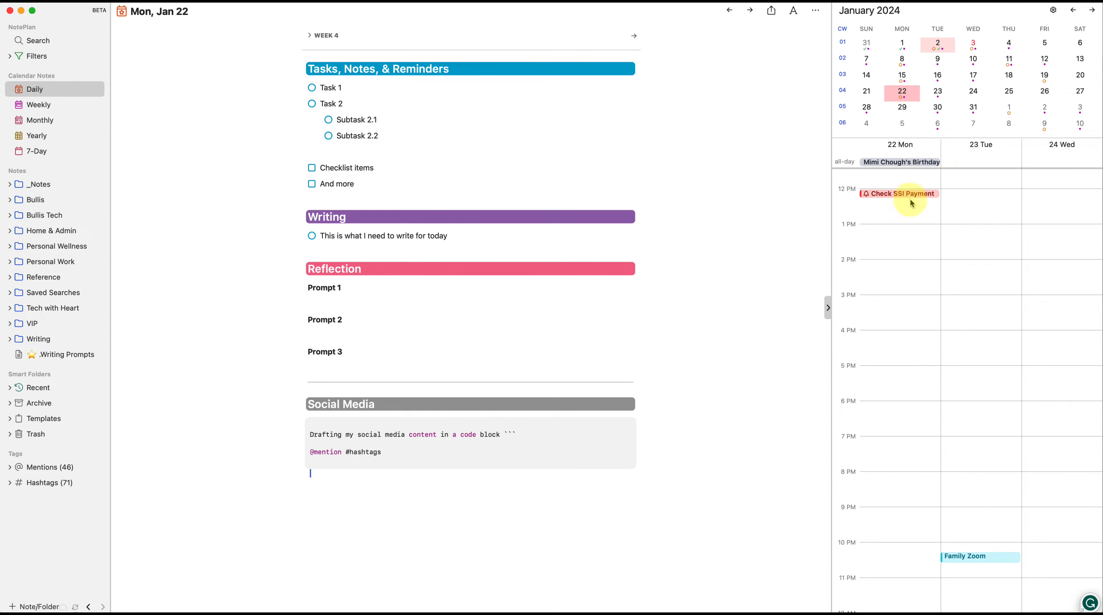
Step: Switch the calendar timeline to 1 day and restore it to 3 days
left_click(1053, 10)
left_click(1063, 80)
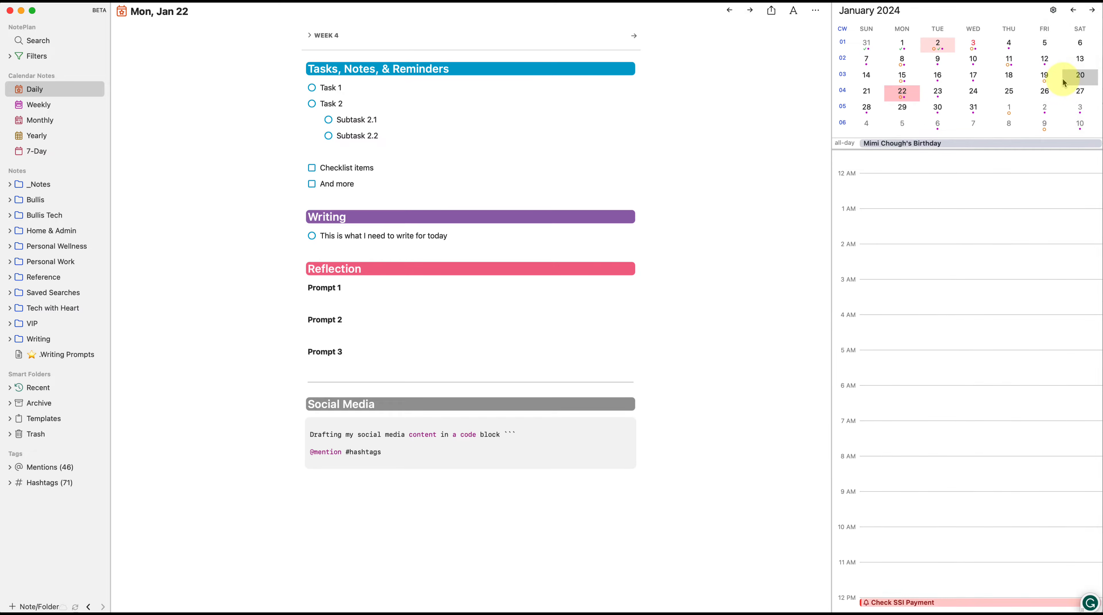
scroll(929, 301, "down", 3)
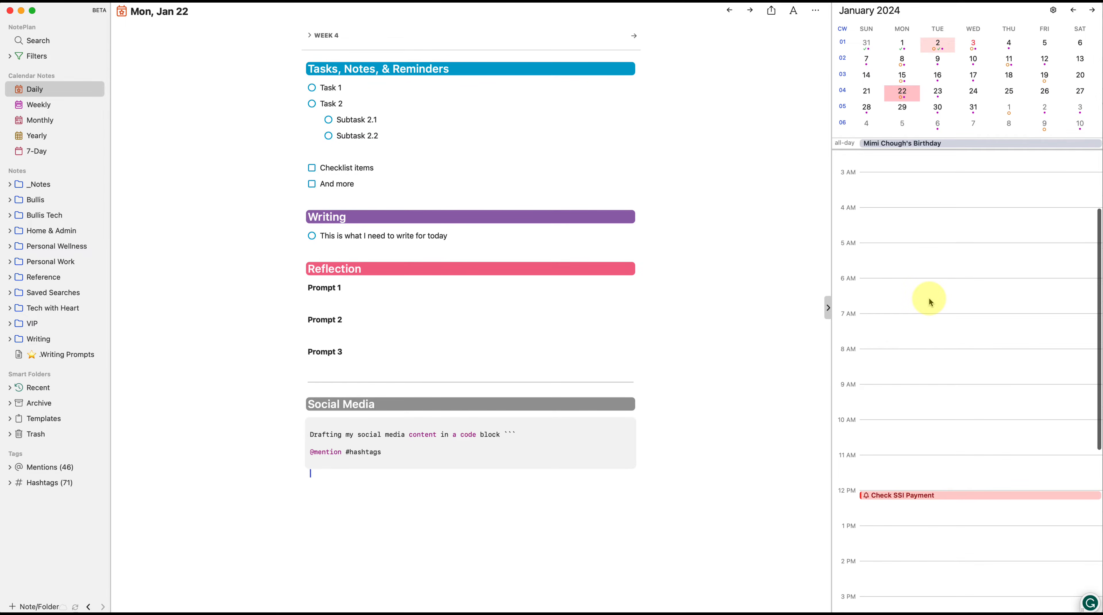
left_click(1053, 10)
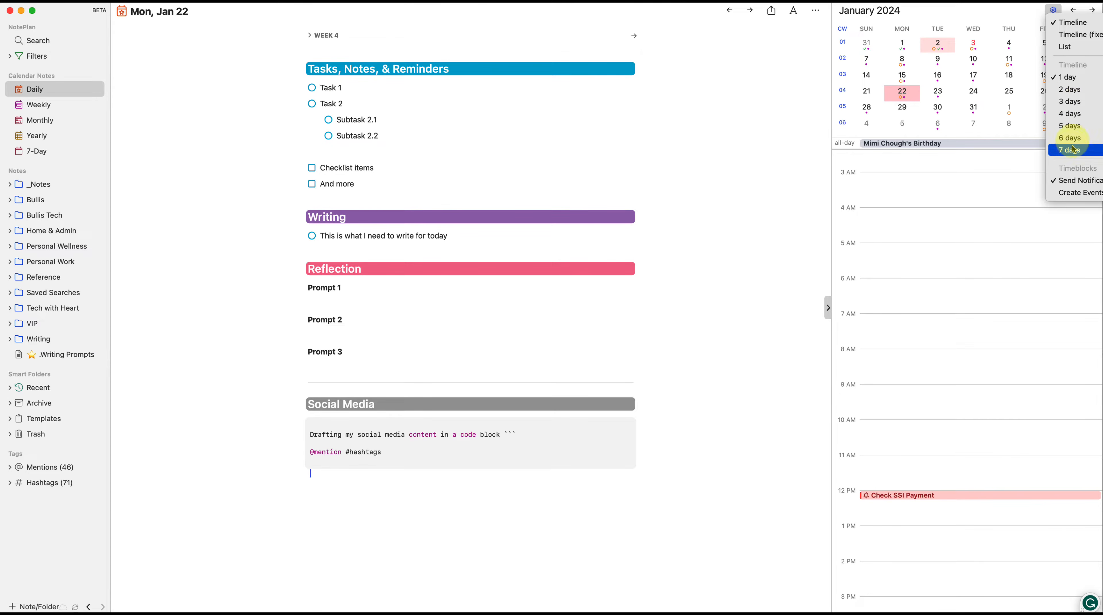
left_click(1071, 101)
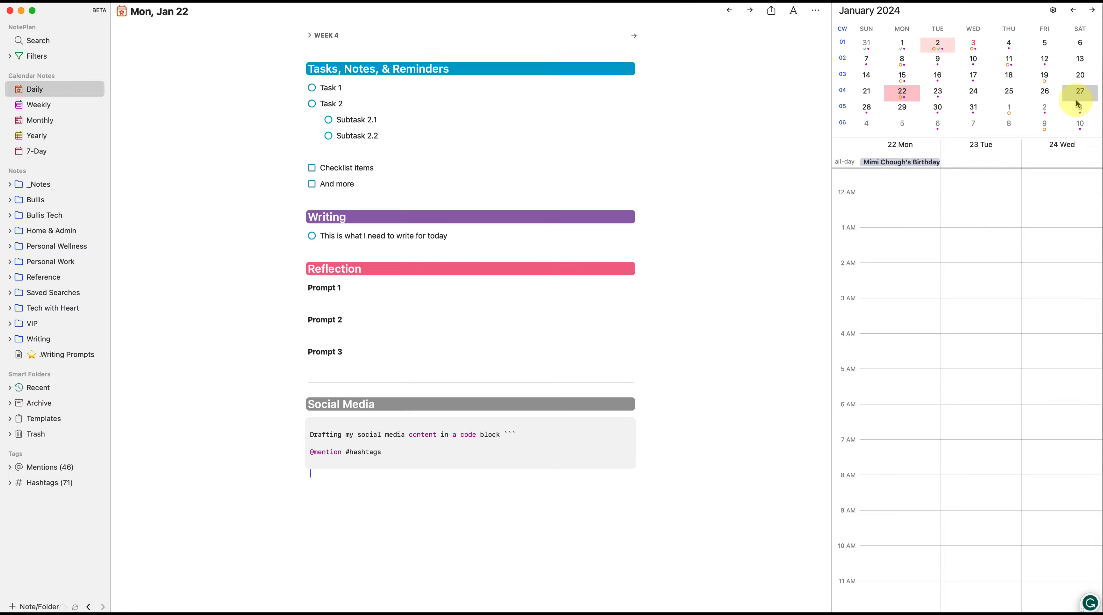
scroll(964, 307, "down", 10)
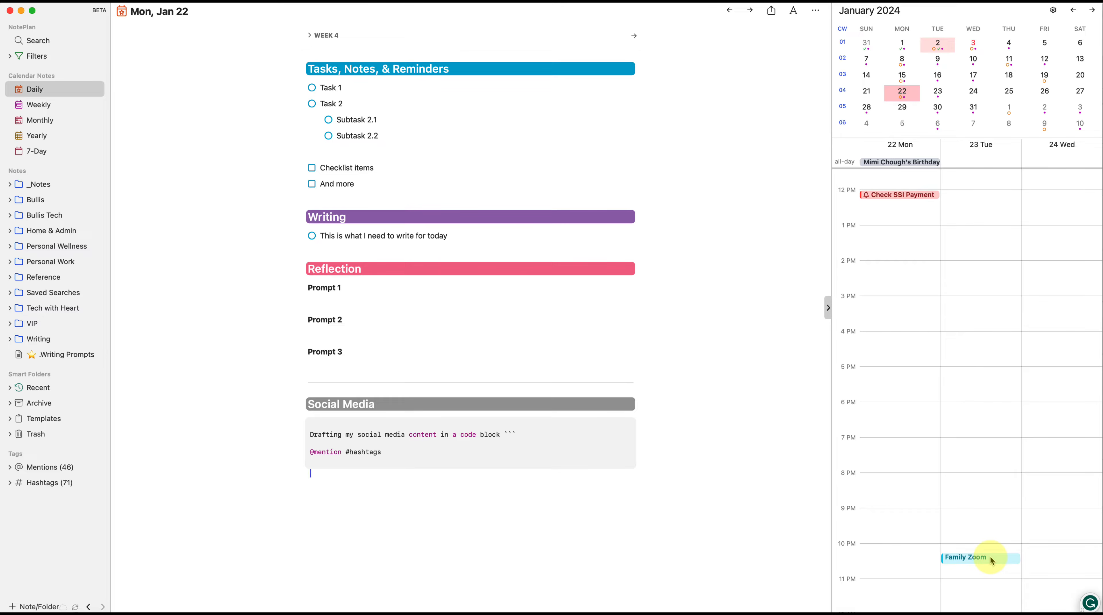
Step: Start a new event at 3:15 PM on January 23, review its calendar choices and reminder form, and discard it
double_click(975, 306)
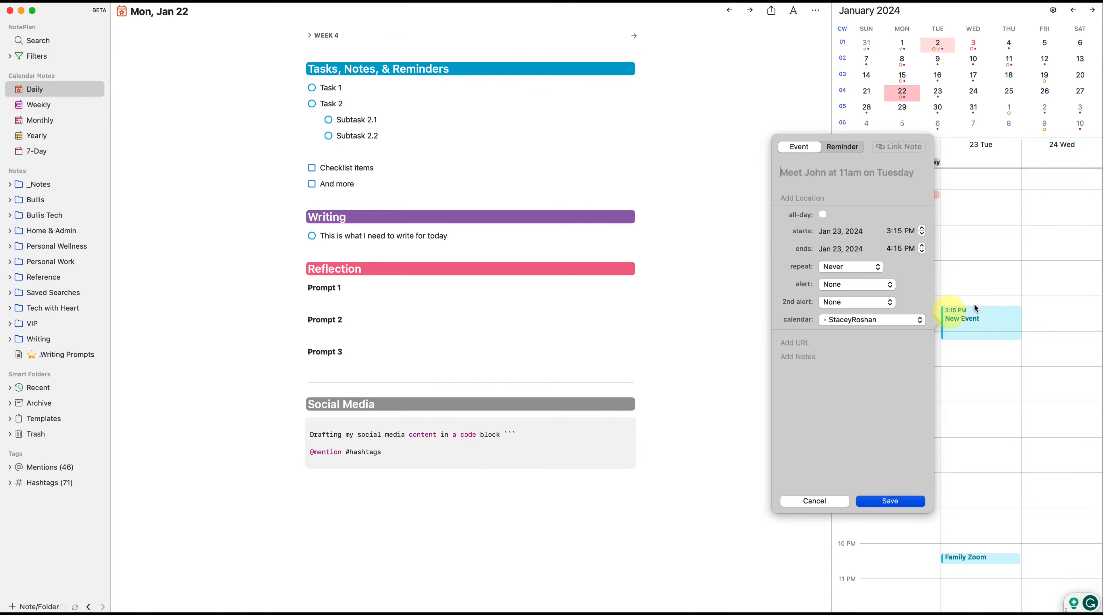
left_click(919, 320)
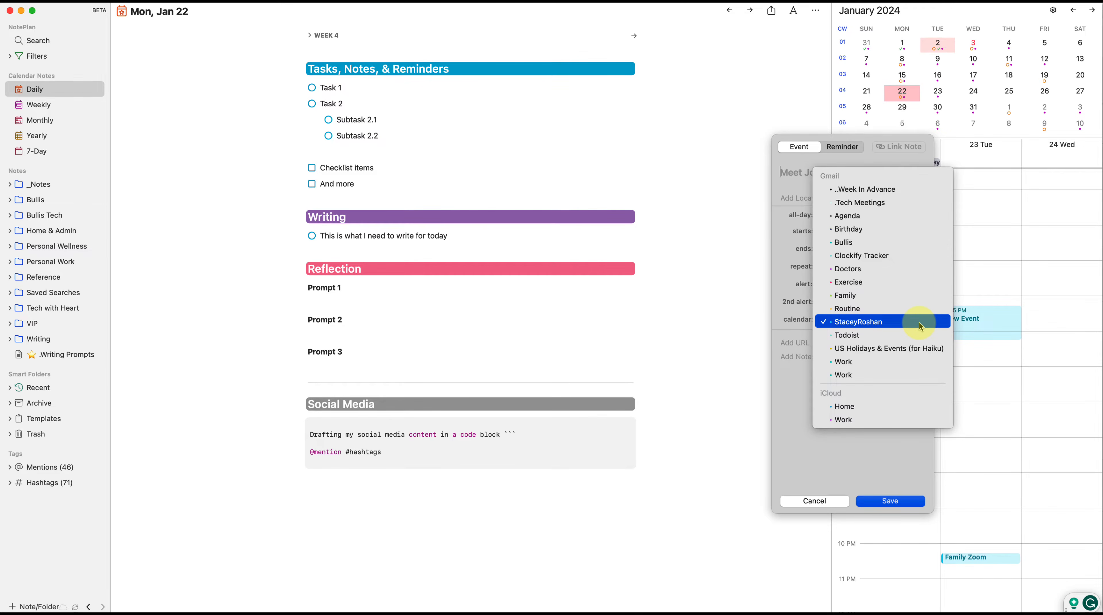
left_click(919, 324)
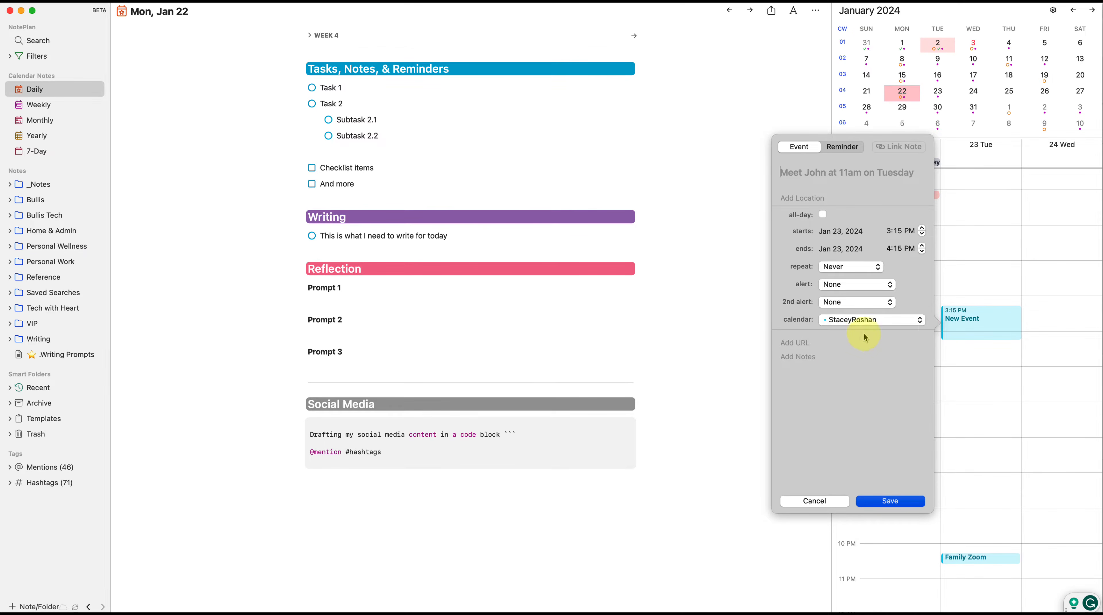
left_click(841, 148)
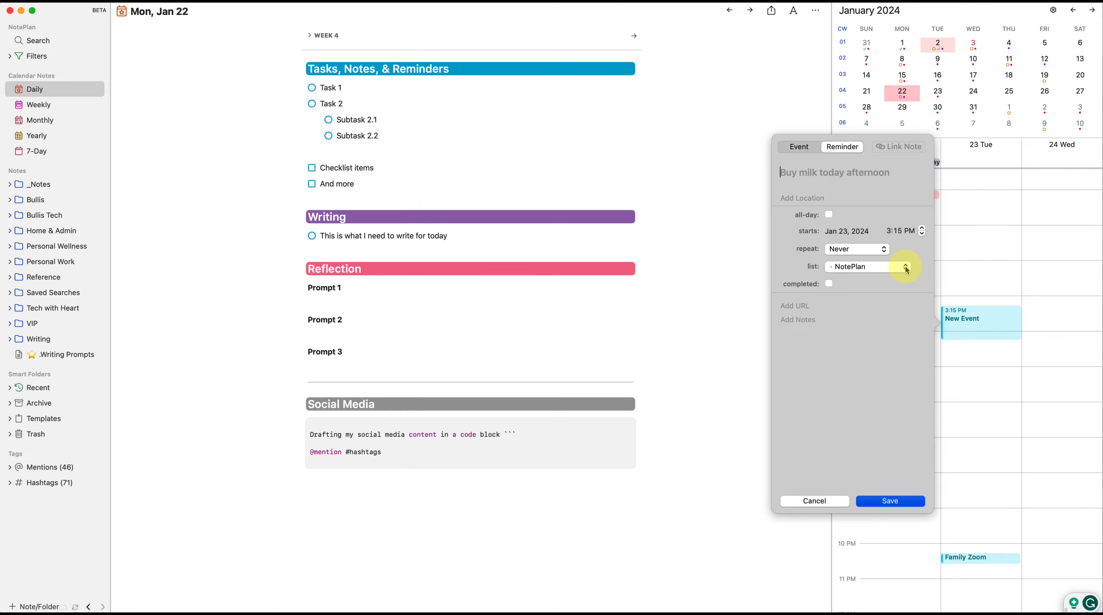
left_click(813, 501)
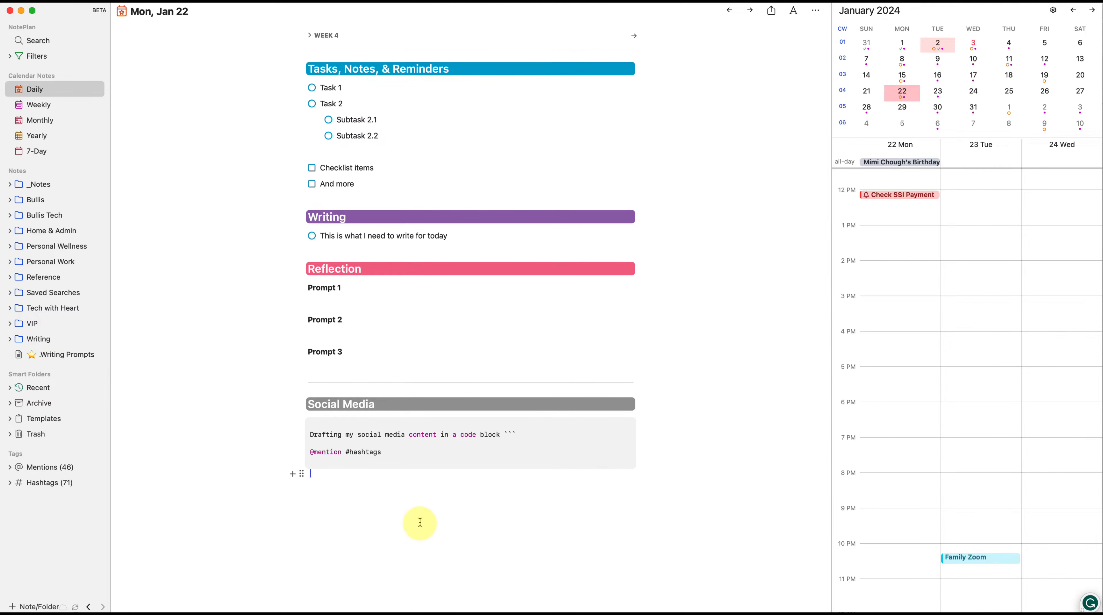
mouse_move(394, 436)
left_mouse_down()
mouse_move(290, 202)
mouse_move(288, 66)
mouse_move(257, 41)
left_mouse_up()
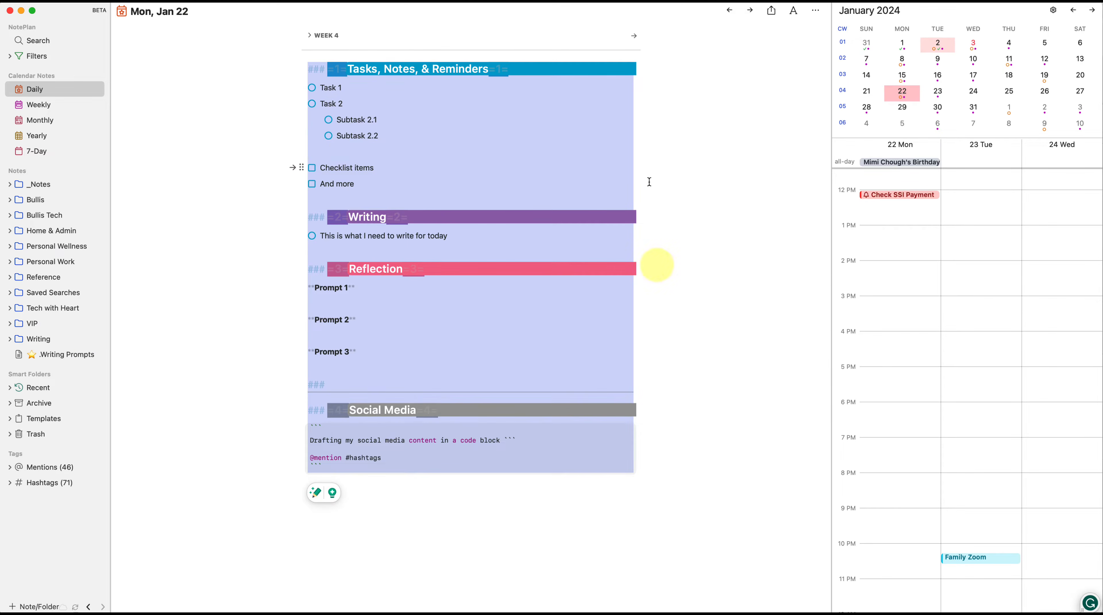
left_click(658, 287)
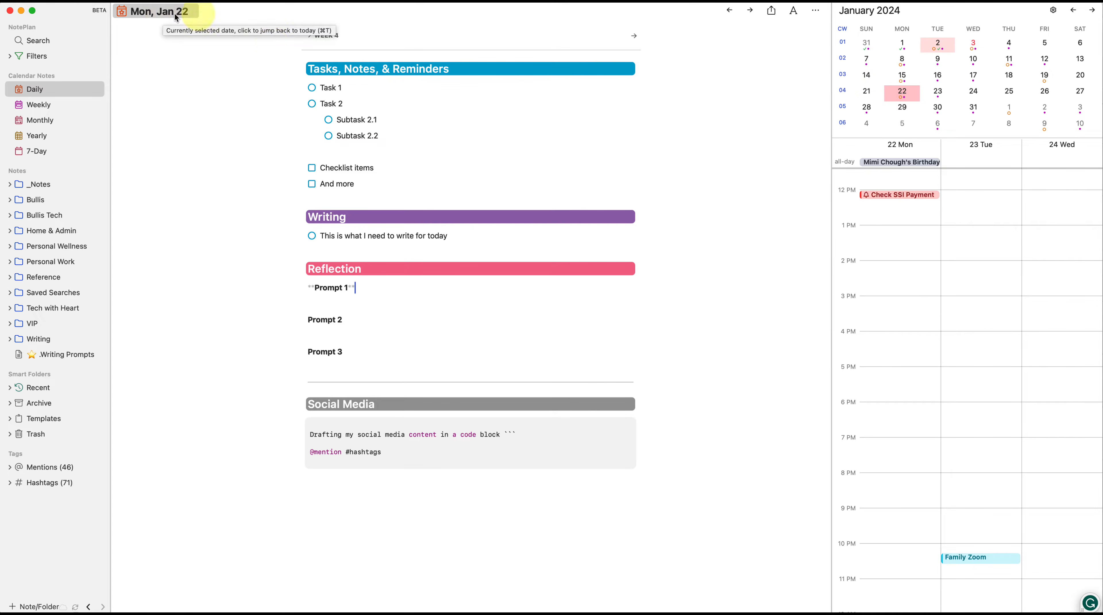
Step: Mark Task 1, Subtask 2.1, both checklist items and the task under Writing as complete
left_click(313, 88)
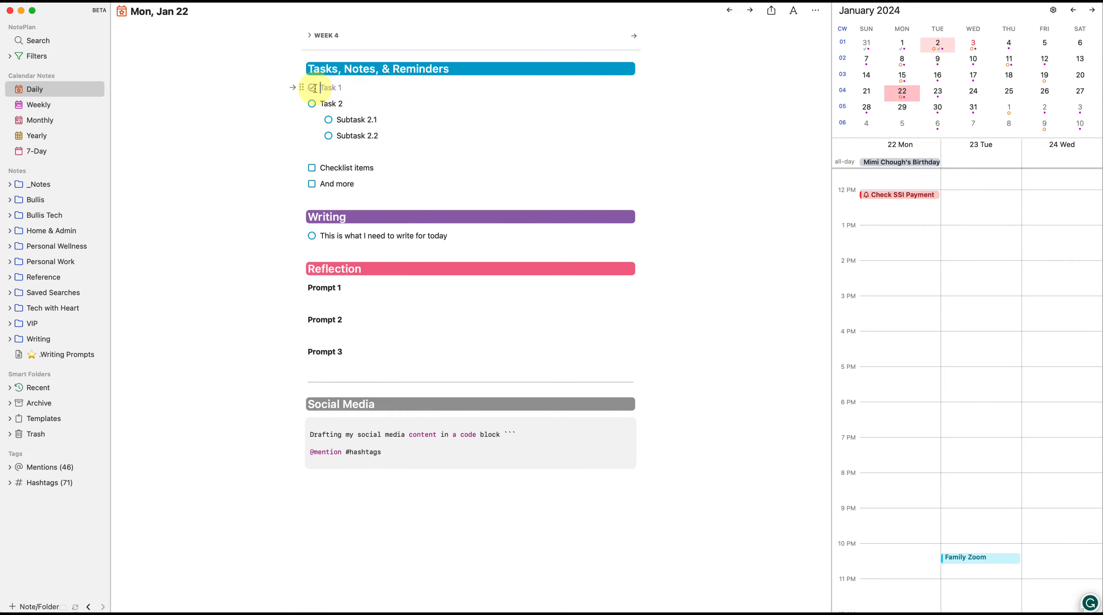
left_click(329, 120)
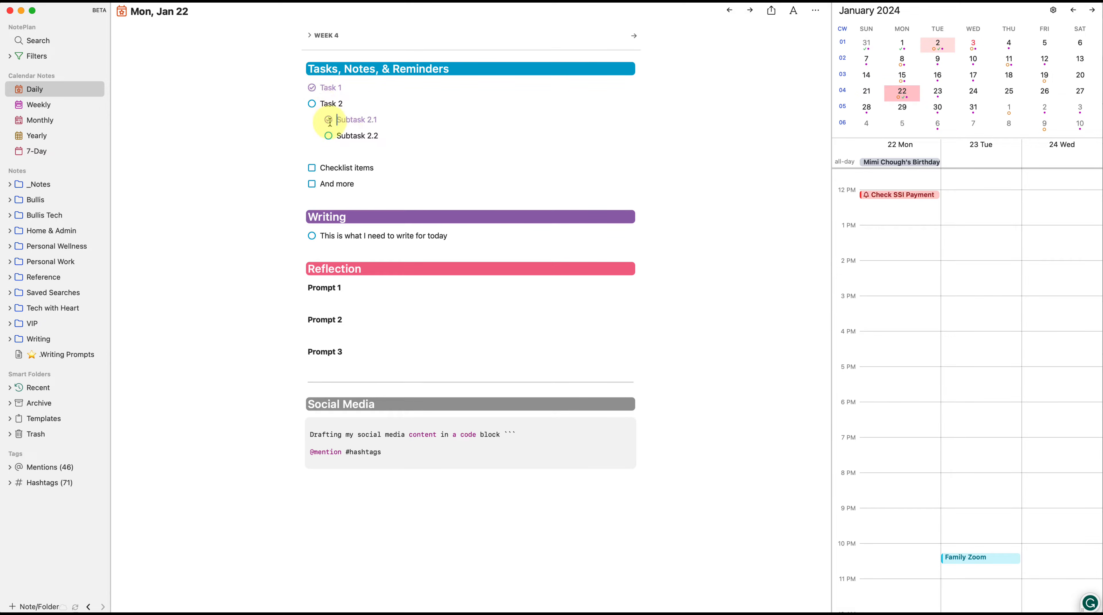
left_click_drag(361, 183, 302, 172)
key("super+d")
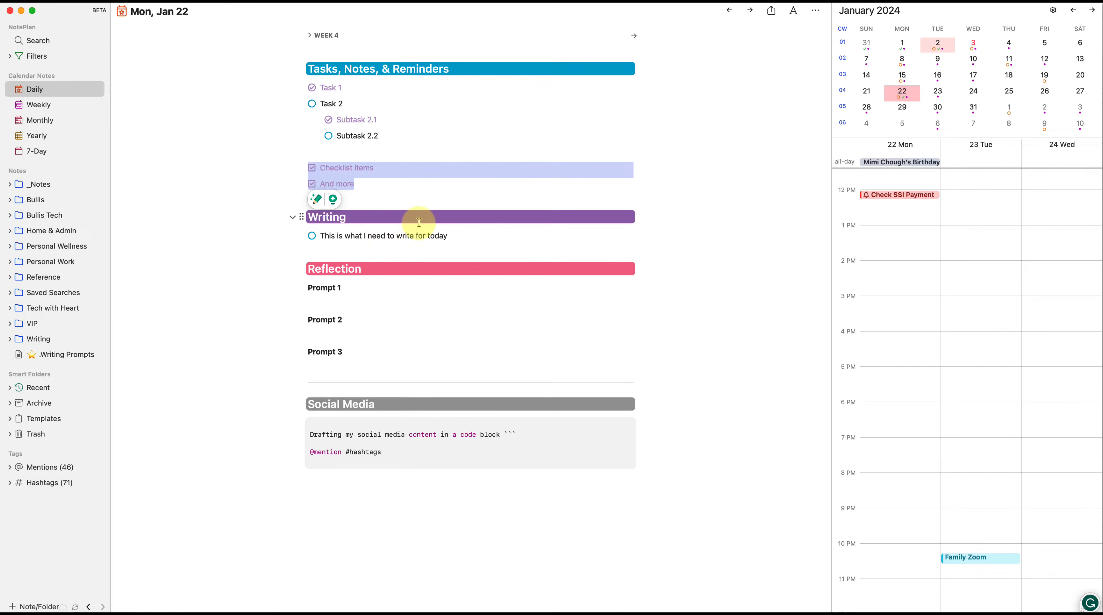
left_click(416, 237)
left_click(454, 237)
key("super+d")
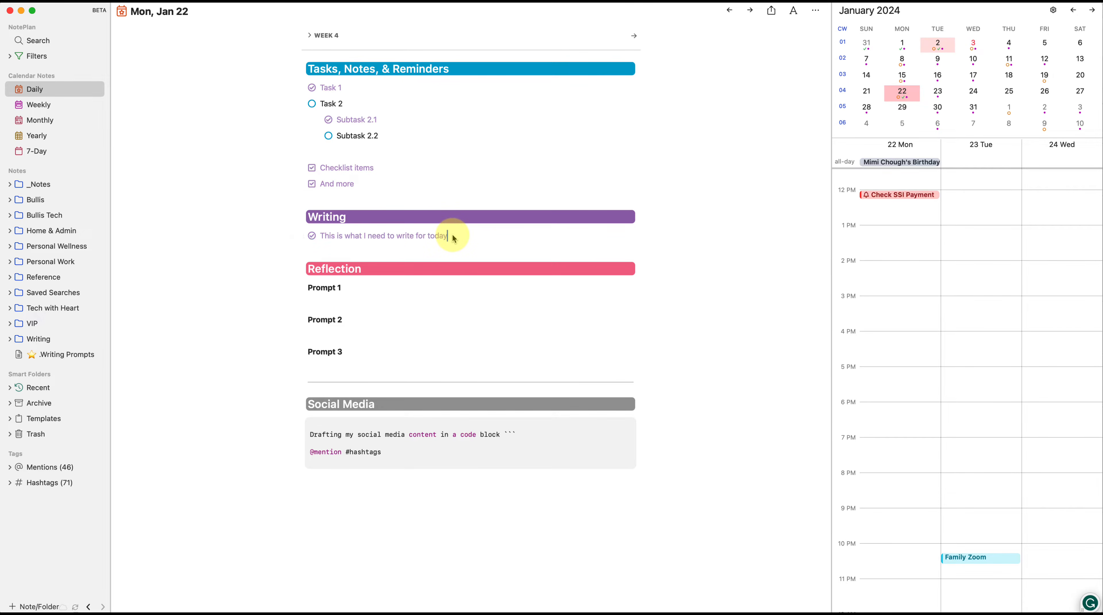
Step: Open the January 23 daily note beside January 22 and insert the "Simple Daily Note" template into it
left_click(936, 98, "alt")
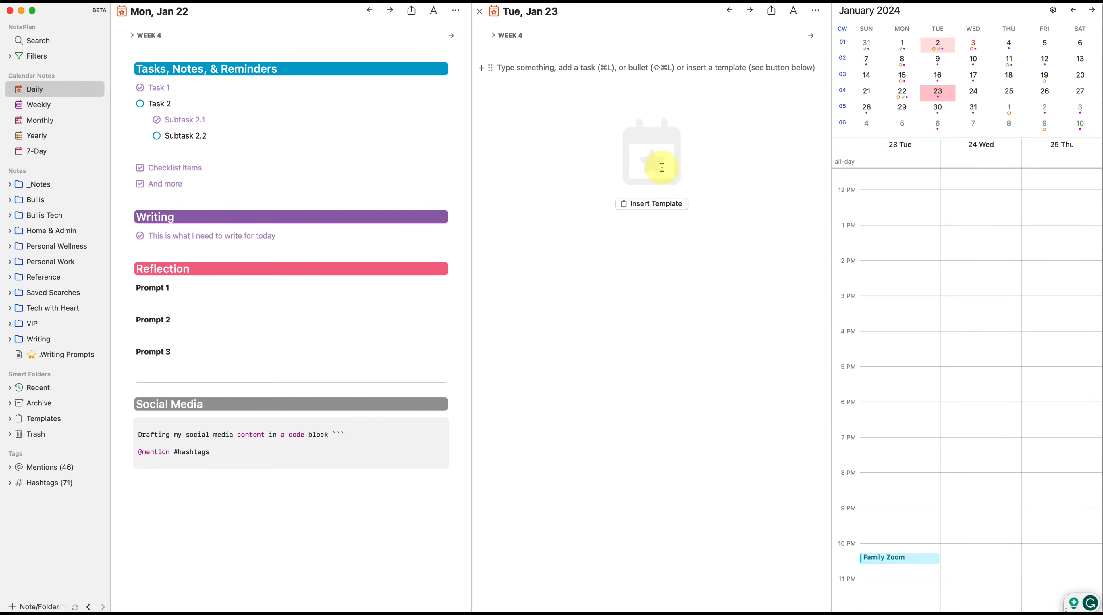
left_click(455, 136)
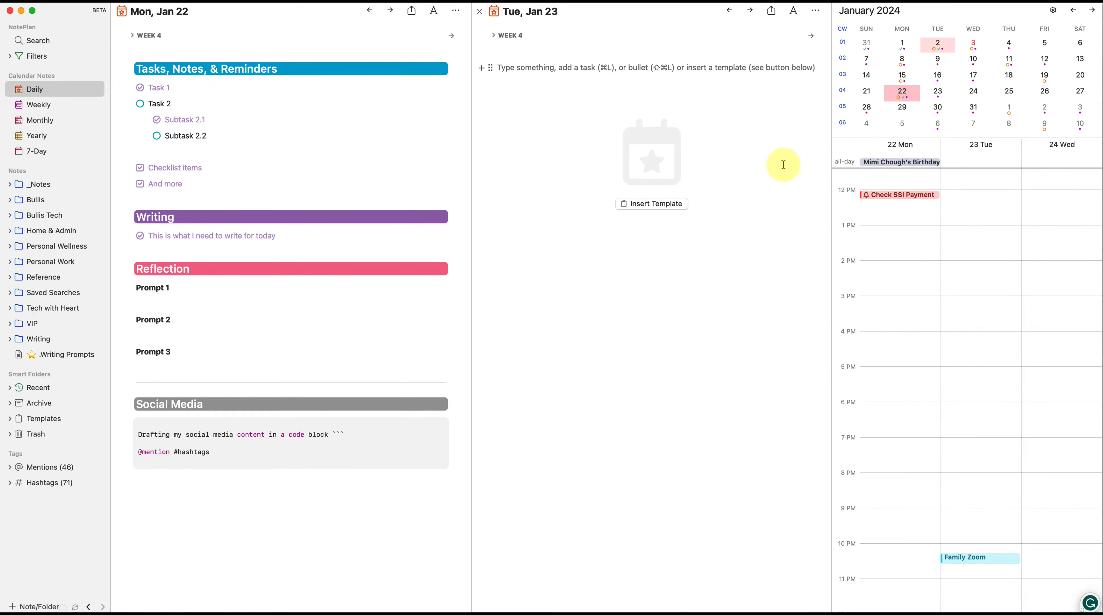
left_click(678, 205)
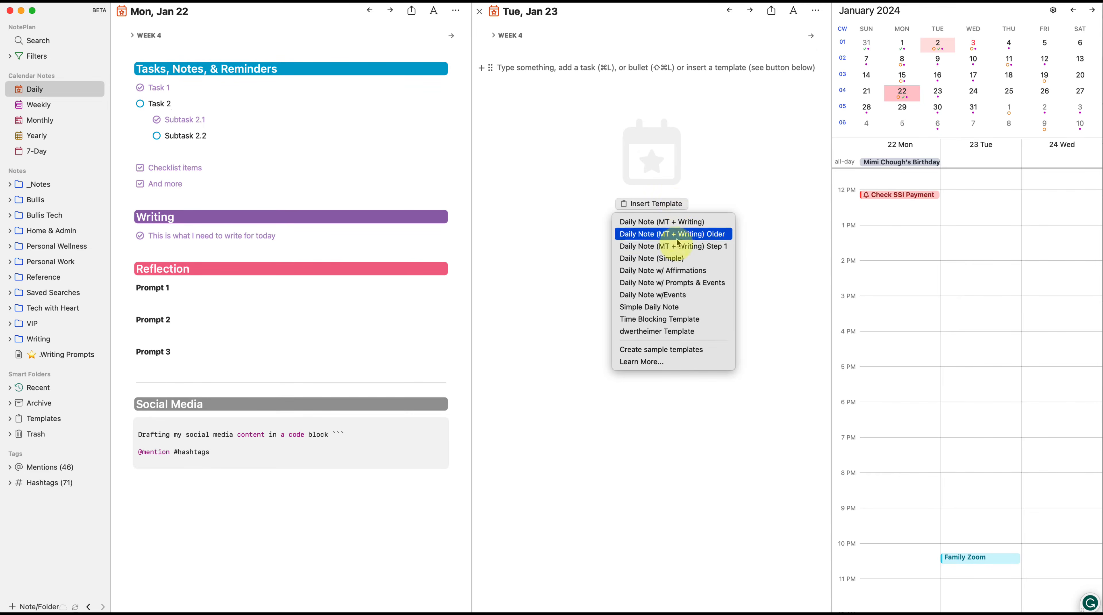
left_click(664, 309)
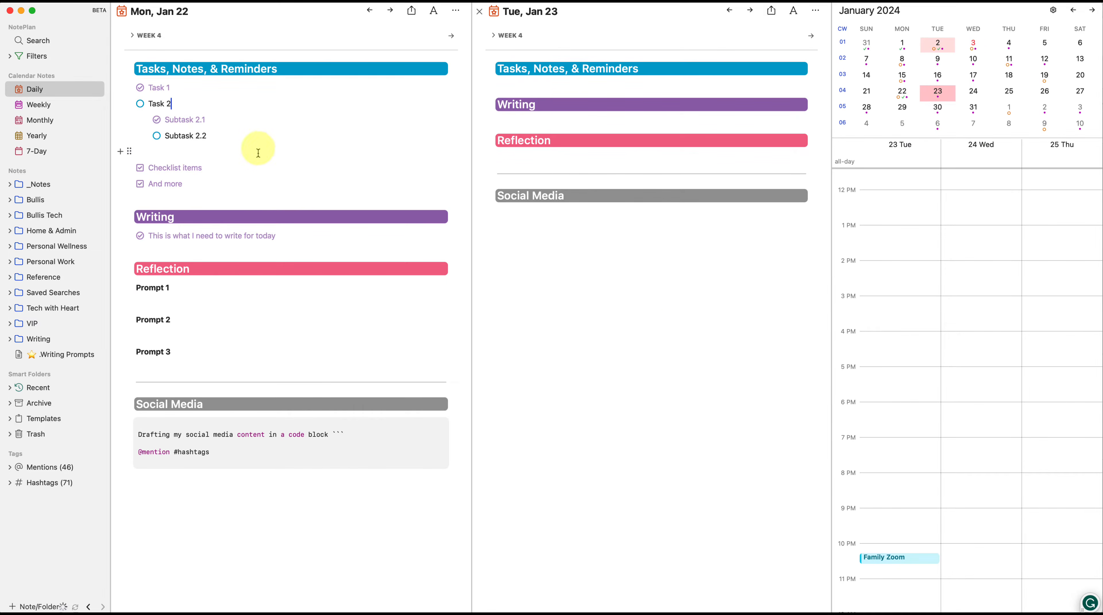
Step: Move Task 2 with Subtask 2.1 and Subtask 2.2 from January 22 into the January 23 note's Tasks, Notes, & Reminders section
left_click_drag(239, 140, 491, 82)
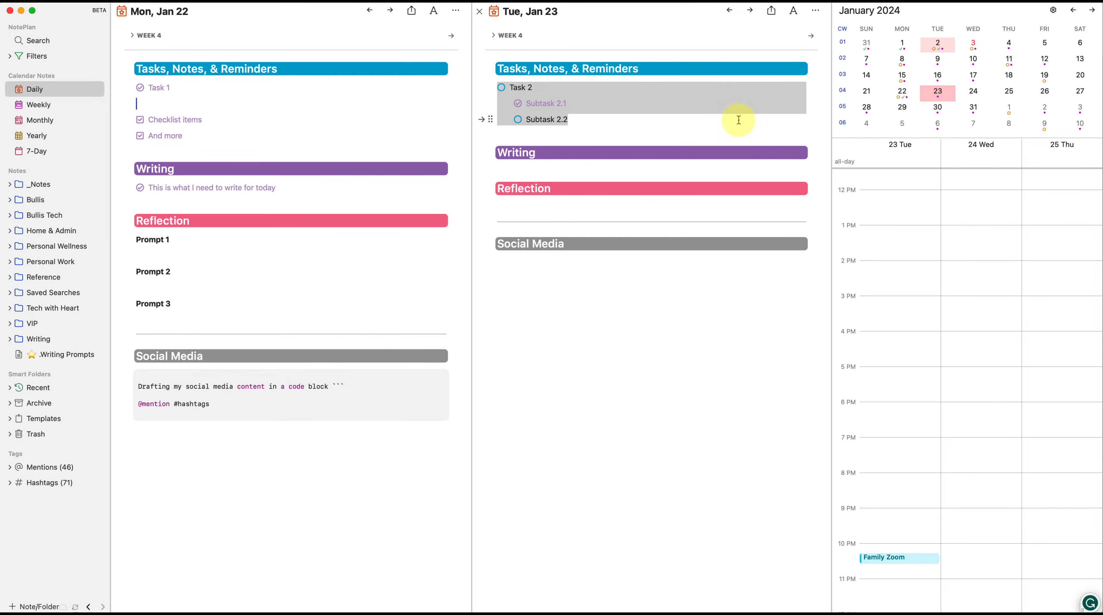
left_click(687, 128)
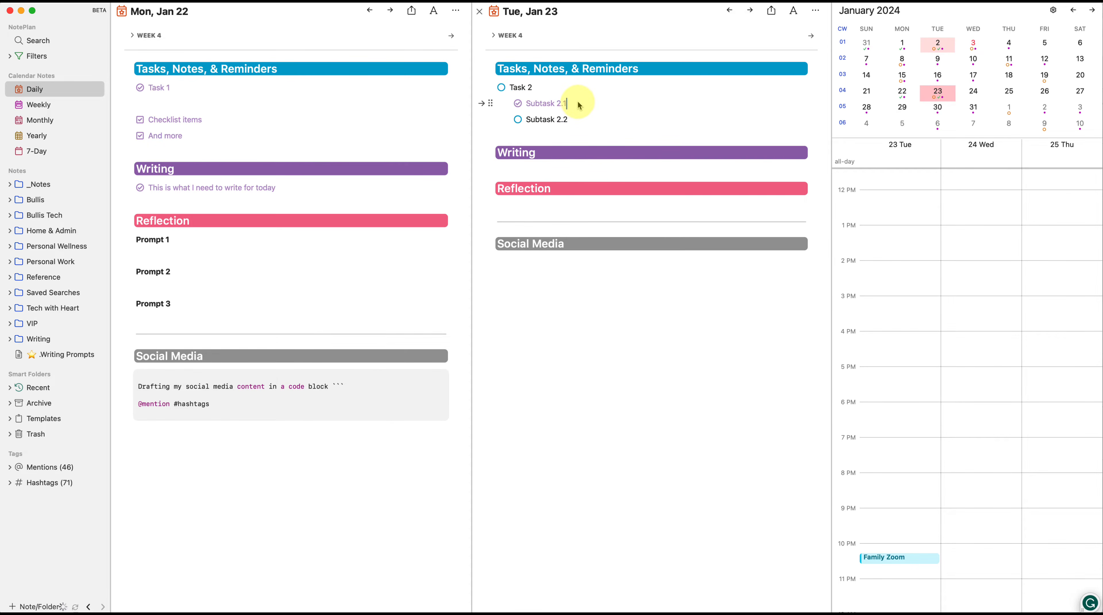
left_click(202, 111)
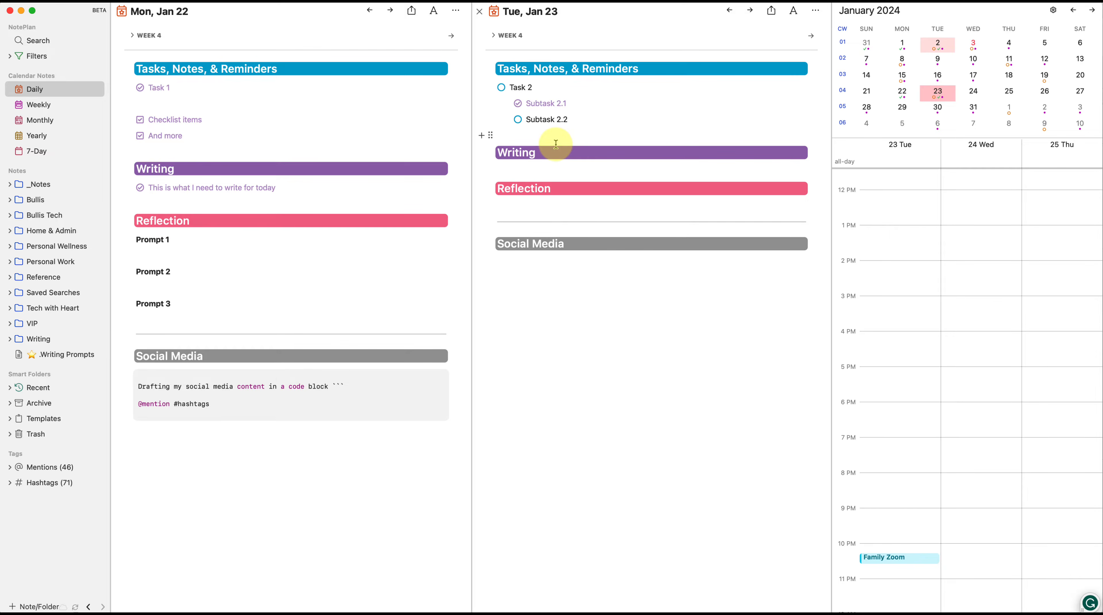
Step: Move Prompt 1 under Reflection in the January 23 note and return the completed Subtask 2.1 to January 22 below Task 1
left_click_drag(129, 239, 490, 210)
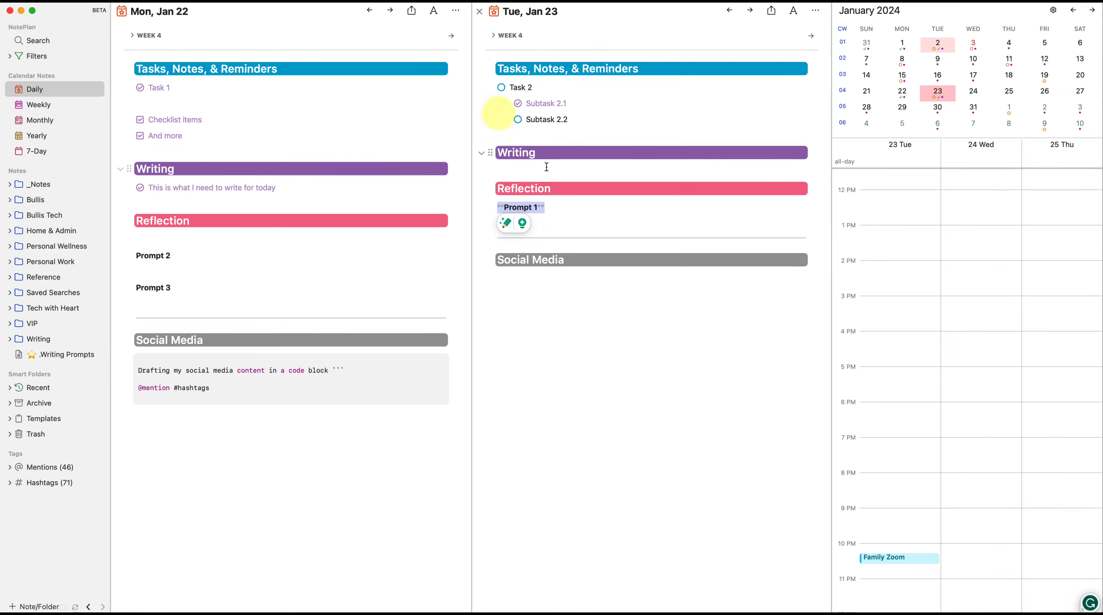
left_click_drag(491, 104, 132, 104)
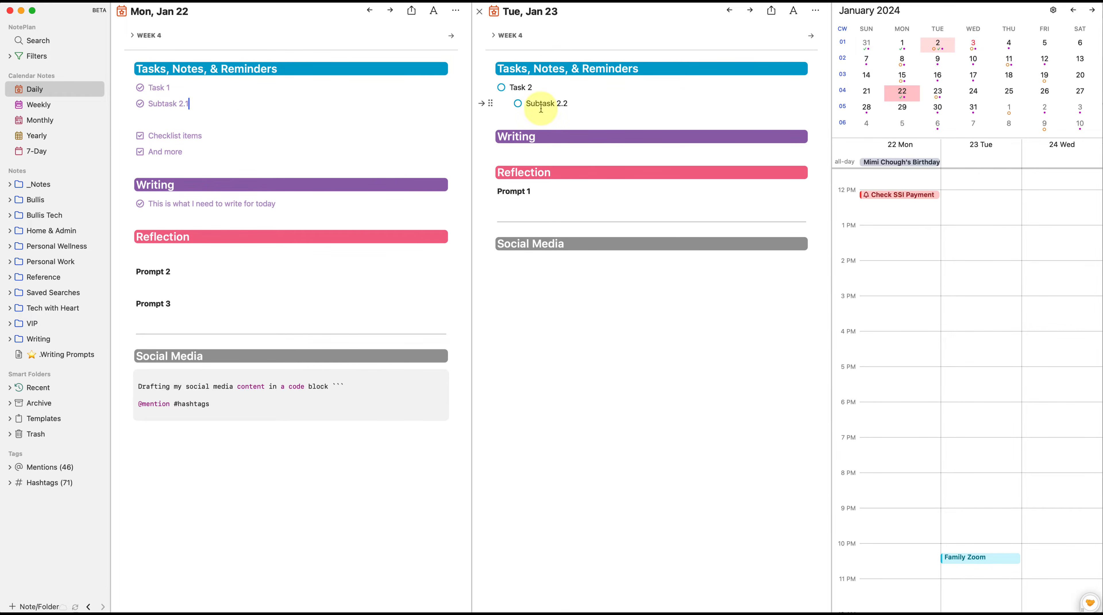
Step: Add the task "Another thing" below Subtask 2.2 in the January 23 note and schedule it to January 29 as a link
left_click_drag(608, 106, 485, 81)
left_click(629, 108)
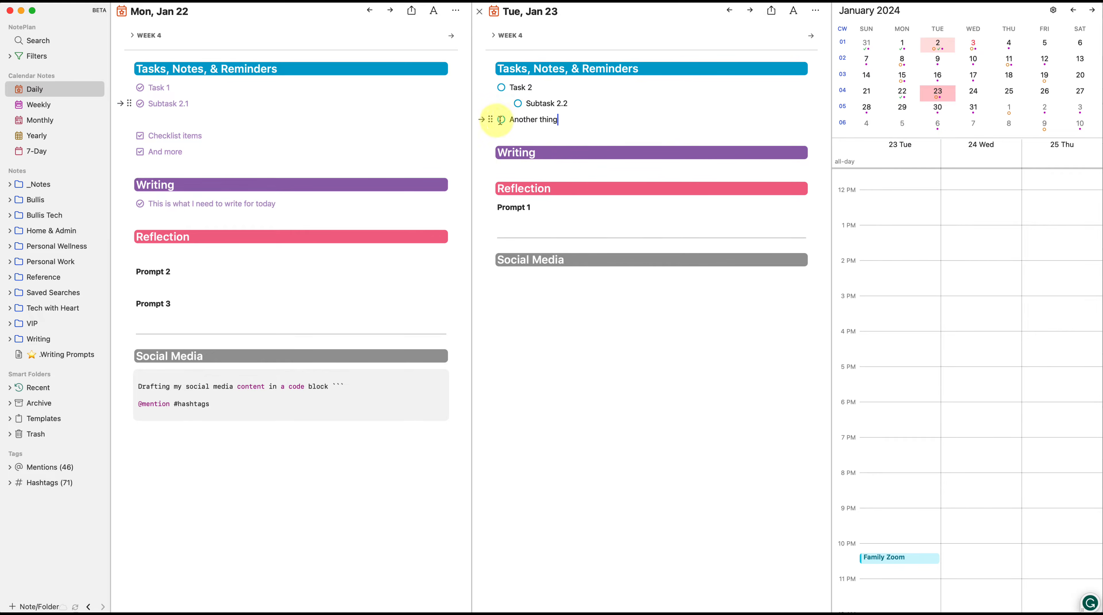
left_click_drag(491, 120, 538, 115)
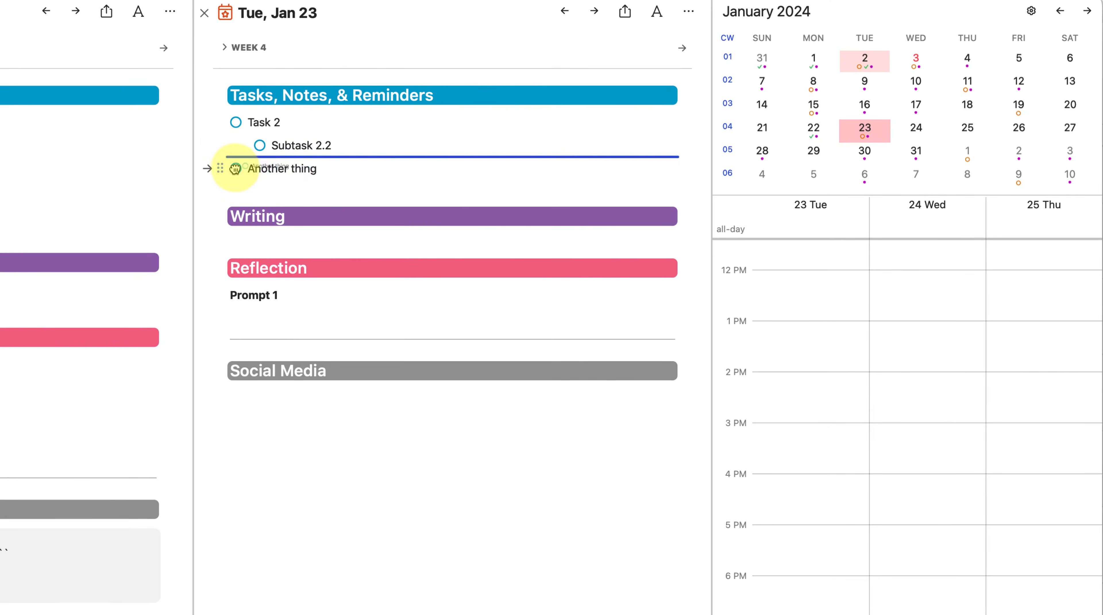
left_click_drag(288, 161, 814, 153)
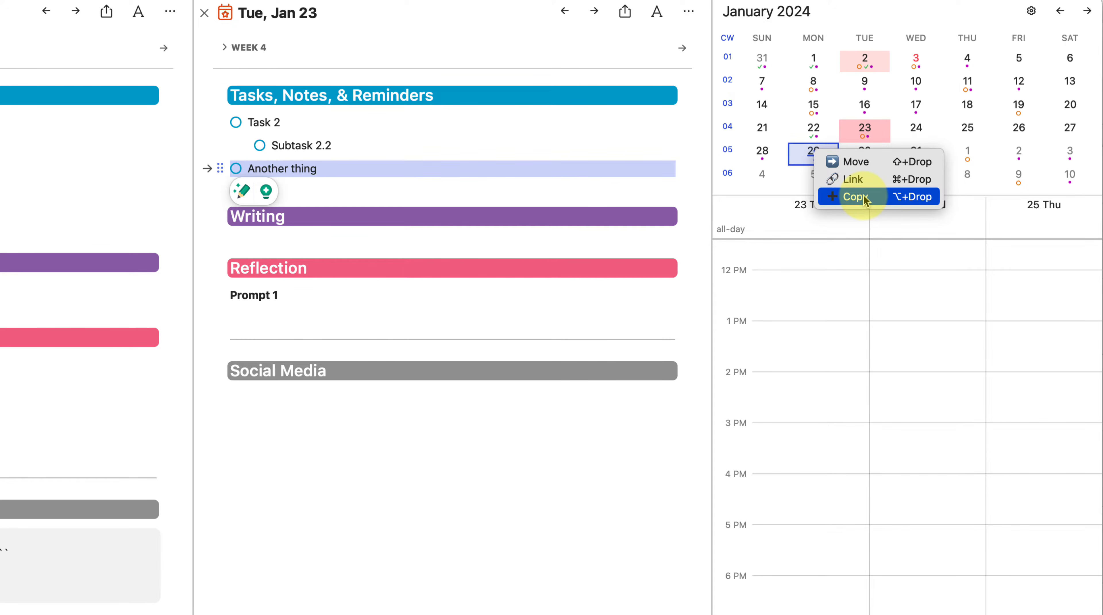
left_click(864, 180)
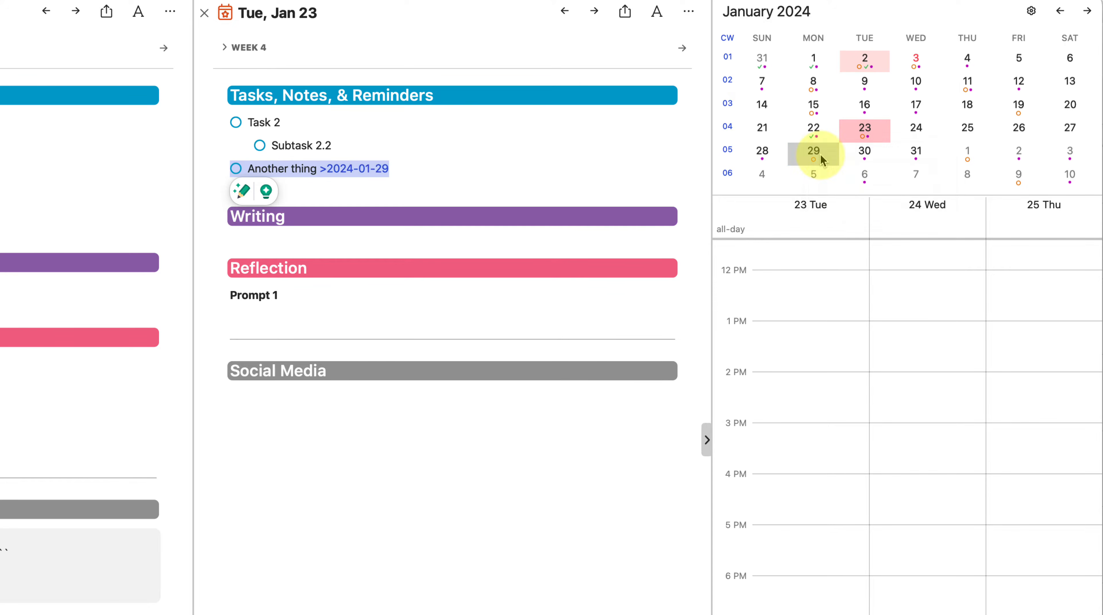
Step: Open the January 29 note alongside, expand its references, and select the date link on "Another thing" in the January 23 note
left_click(814, 151)
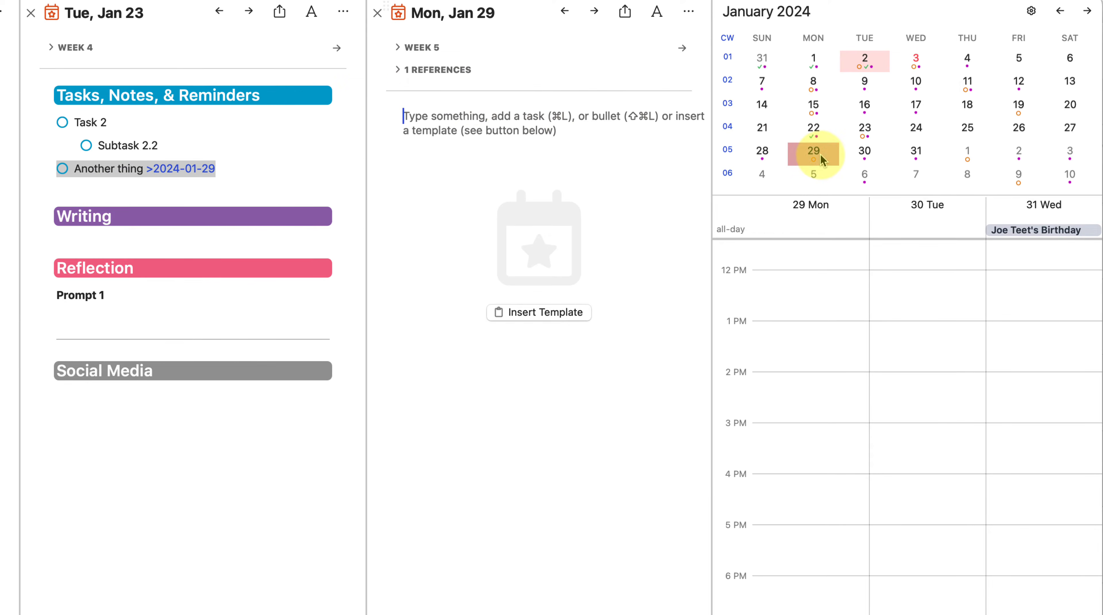
left_click(398, 69)
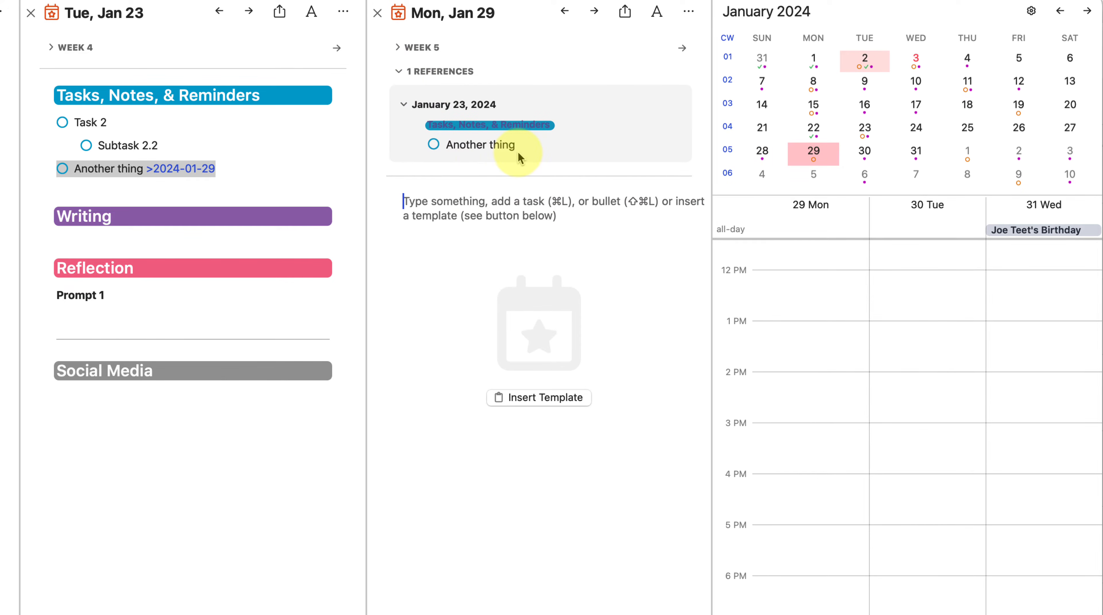
left_click(148, 168)
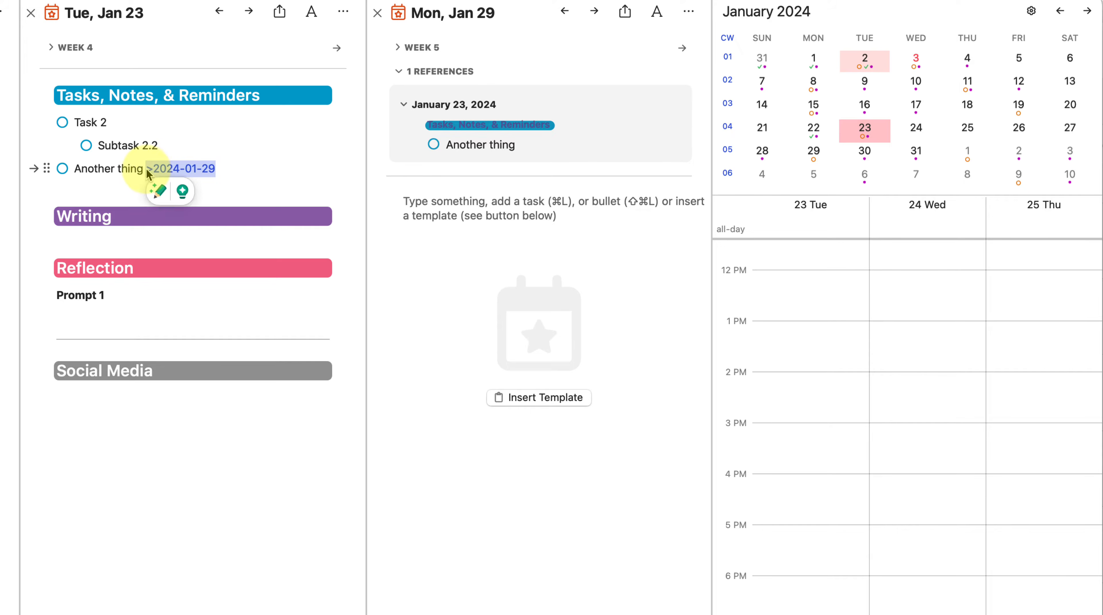
Step: Remove the date link from "Another thing" in the January 23 note and copy the task to January 29
key("BackSpace")
left_click_drag(46, 169, 813, 155)
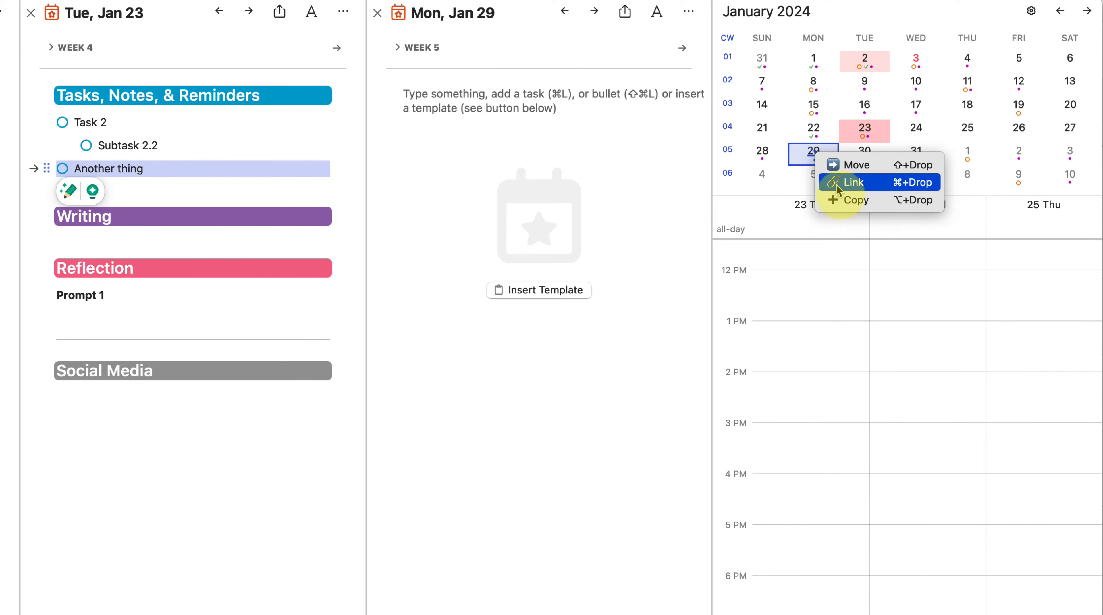
left_click(844, 200)
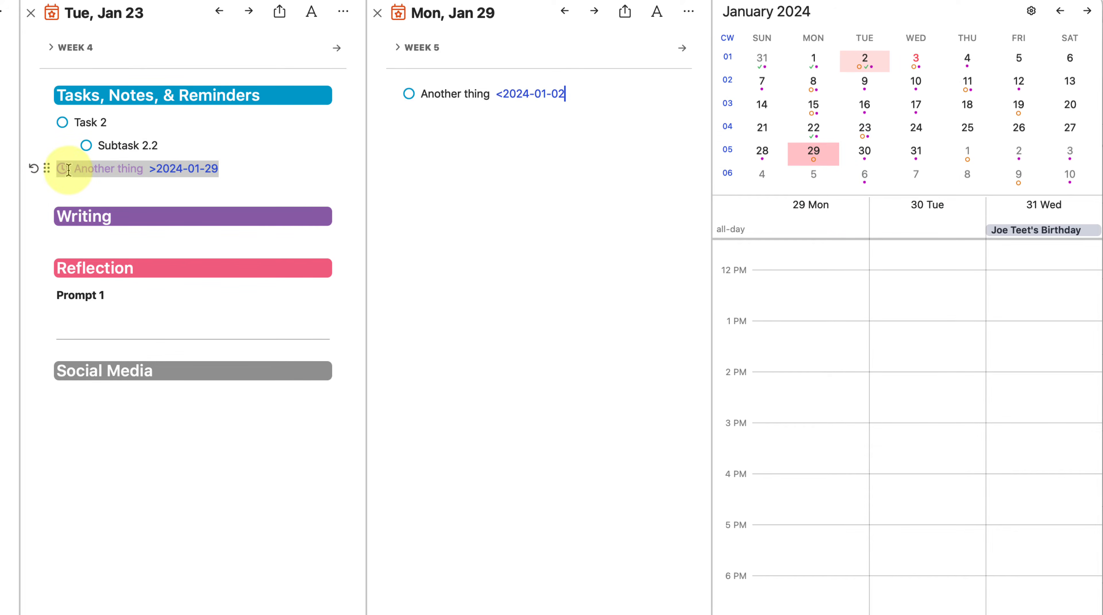
Step: Append "they aren't linked" to the copied task in the January 29 note and clear the date link from the January 23 original
left_click(490, 94)
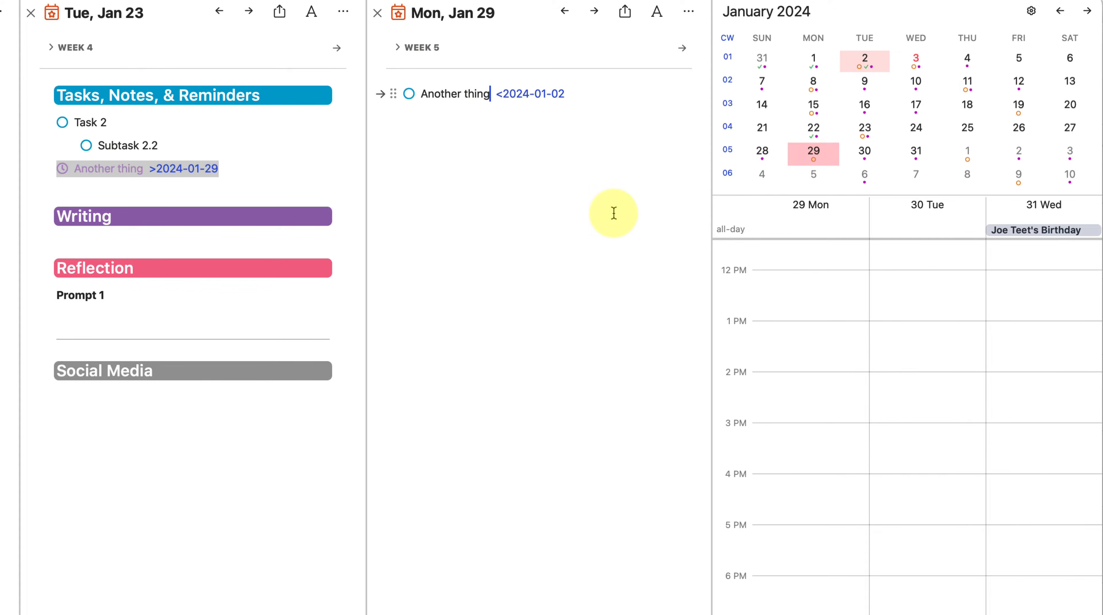
type("they aren't linked")
key("super+Right")
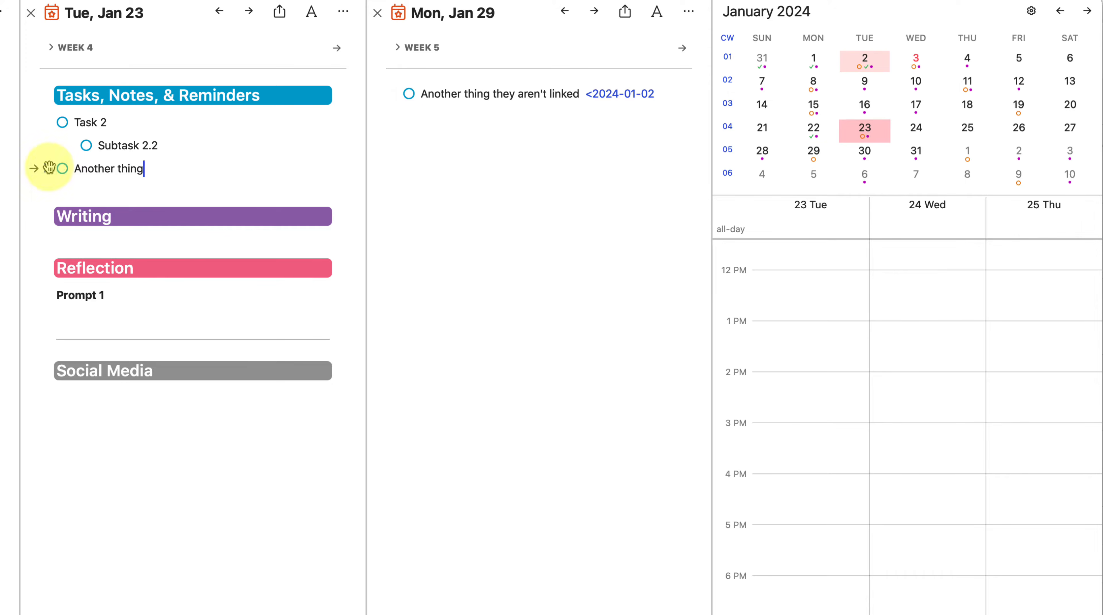
Step: Show the options for scheduling "Another thing" on January 29, and delete the copied task from that day's note
left_click_drag(48, 167, 822, 163)
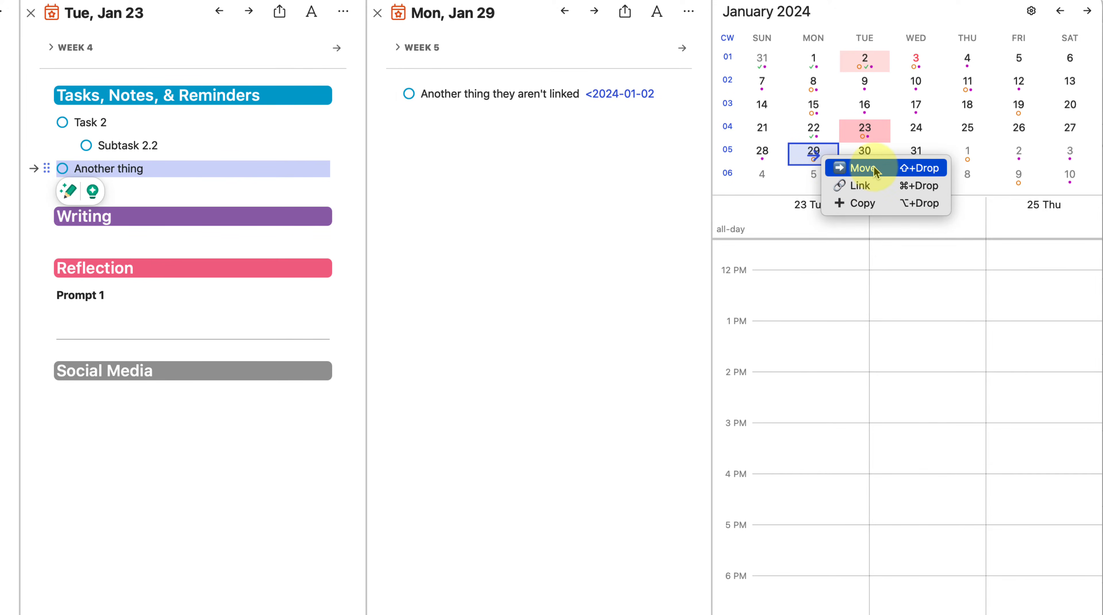
triple_click(557, 99)
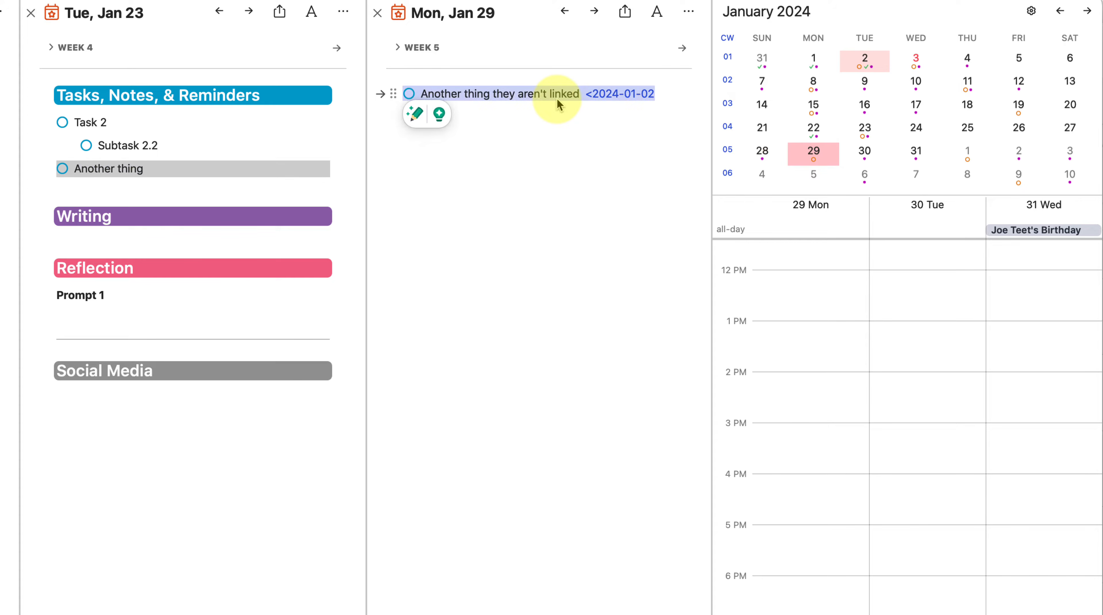
key("BackSpace")
left_click(185, 169)
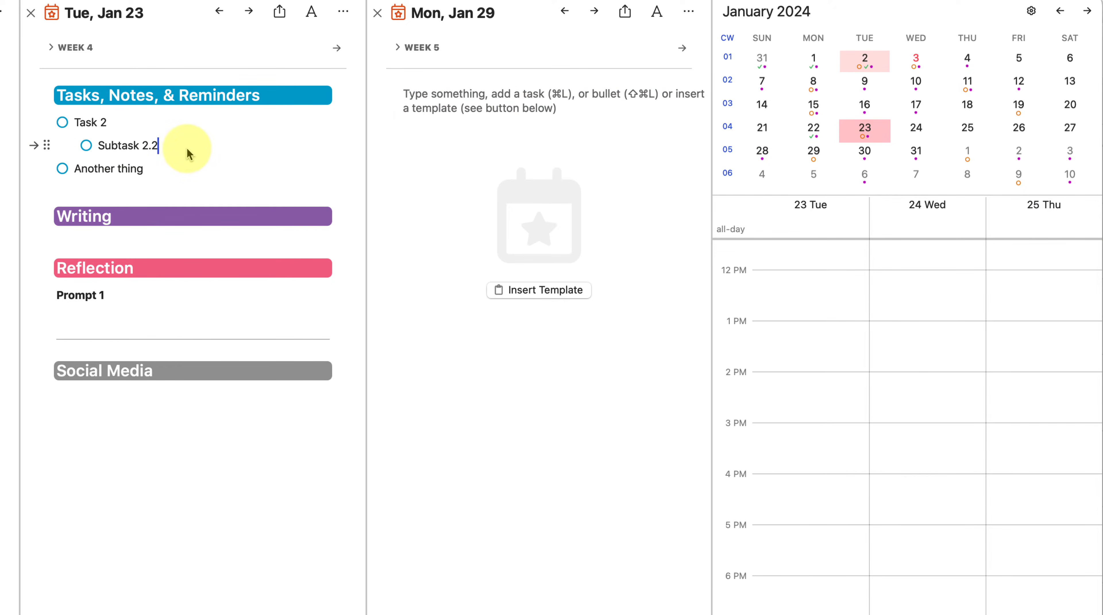
Step: Copy "Another thing" from the January 23 note as a synced line and paste it into the January 29 note
left_click(47, 168)
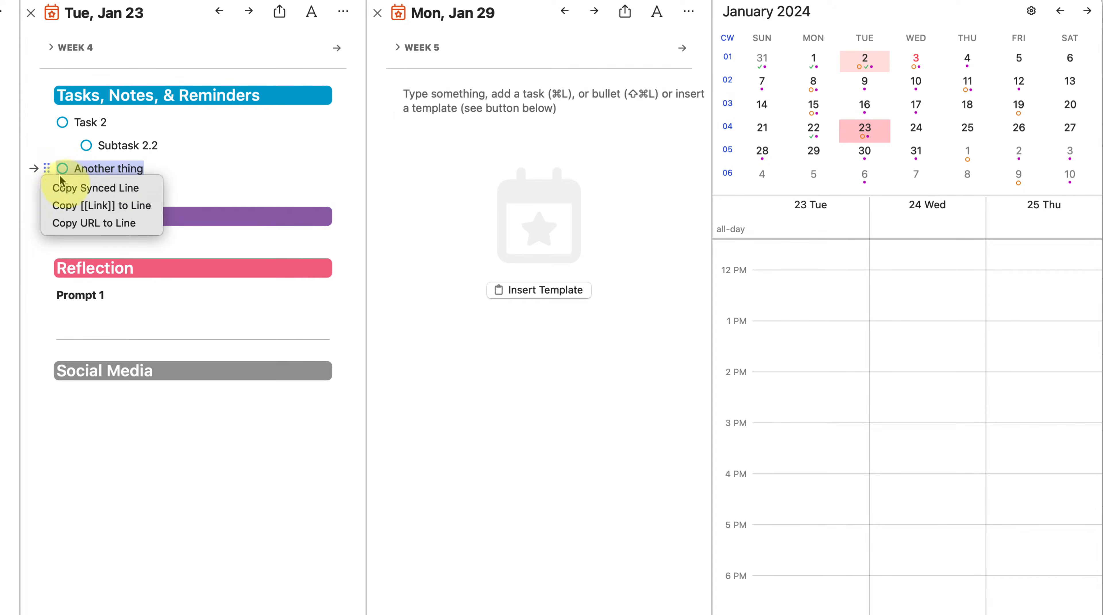
left_click(68, 185)
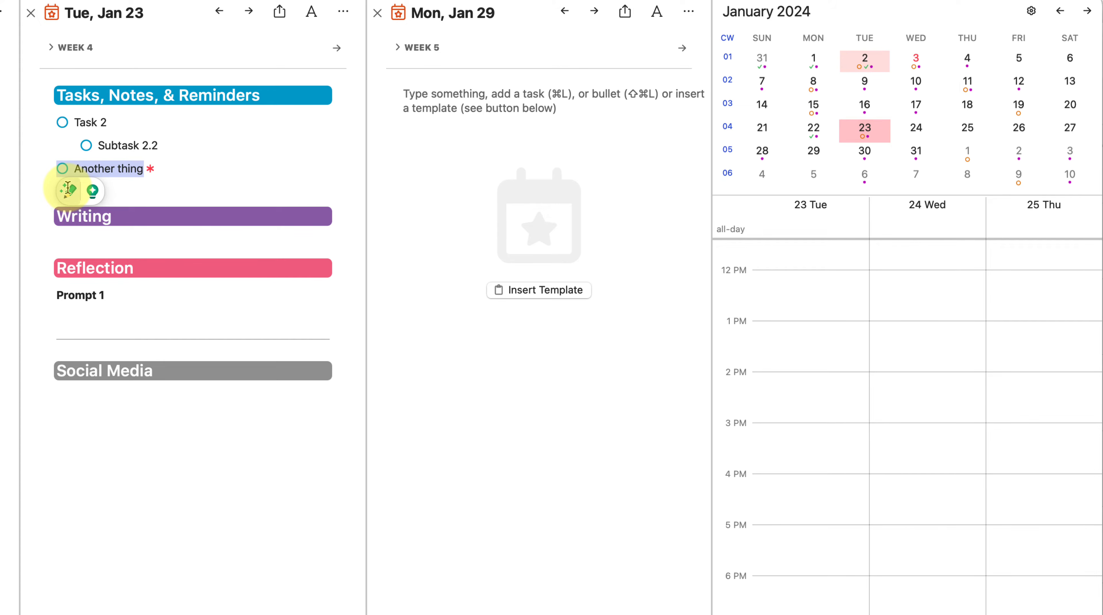
left_click(219, 156)
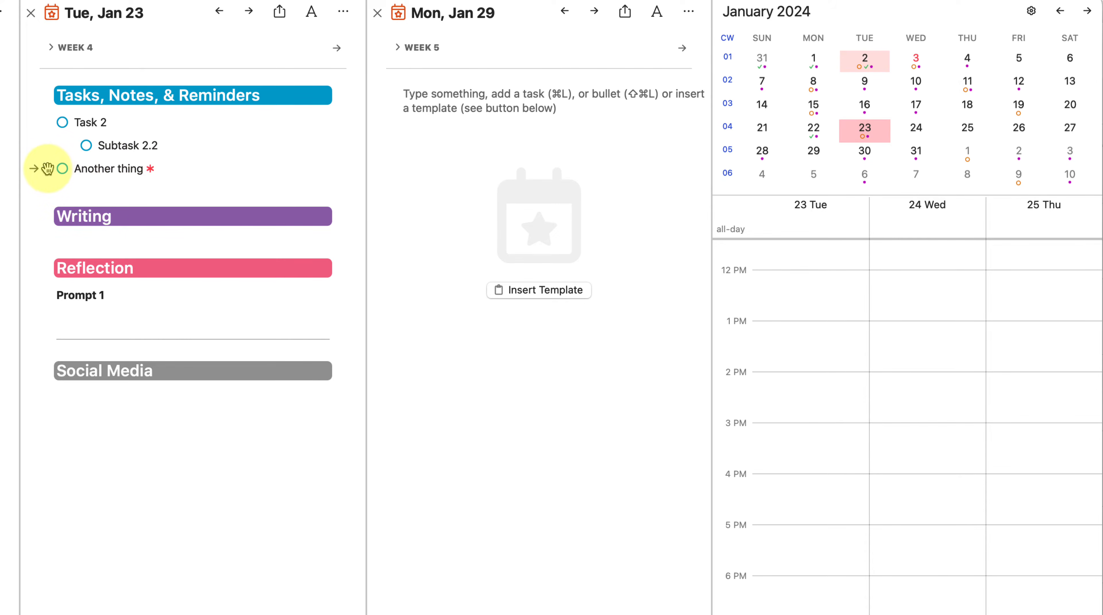
left_click(35, 167)
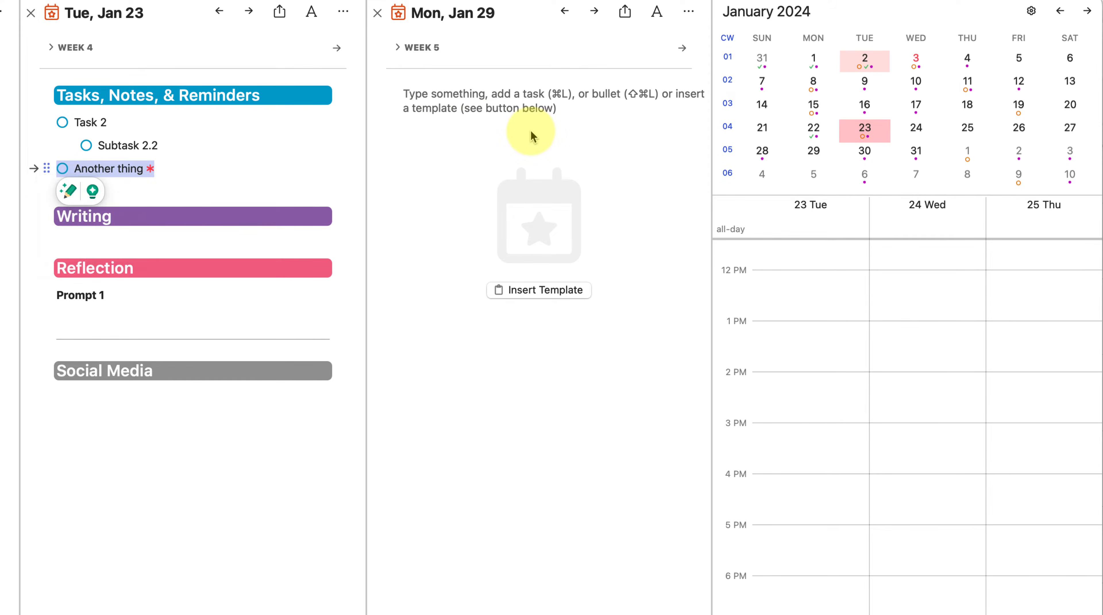
left_click(497, 103)
key("super+v")
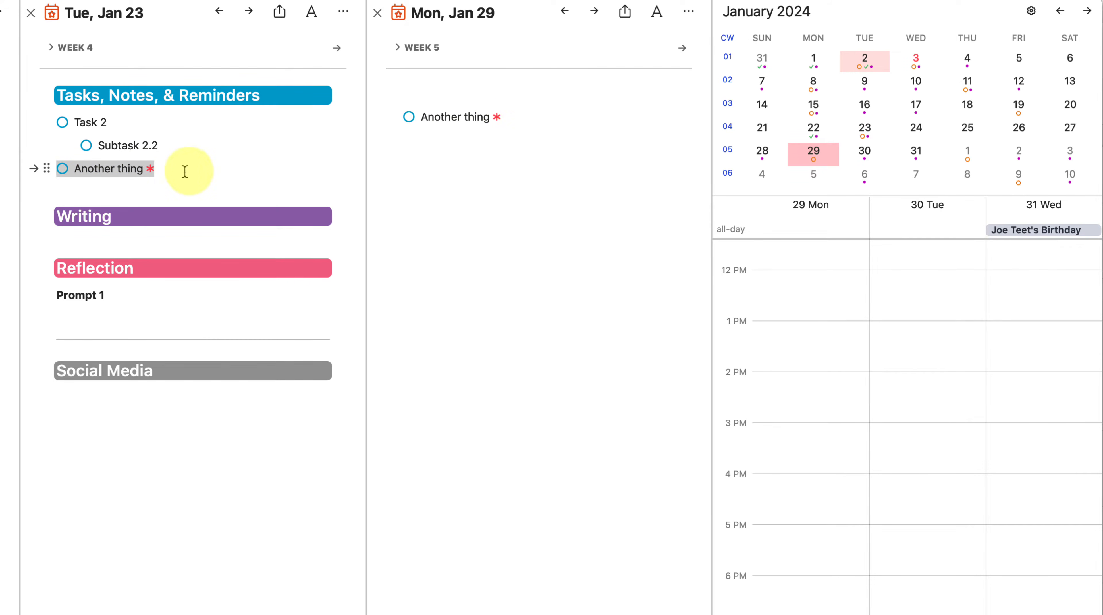
Step: Extend the synced line in the January 29 note to read "Another thing that I can add on to..."
left_click(193, 176)
left_click(491, 117)
type("that I can")
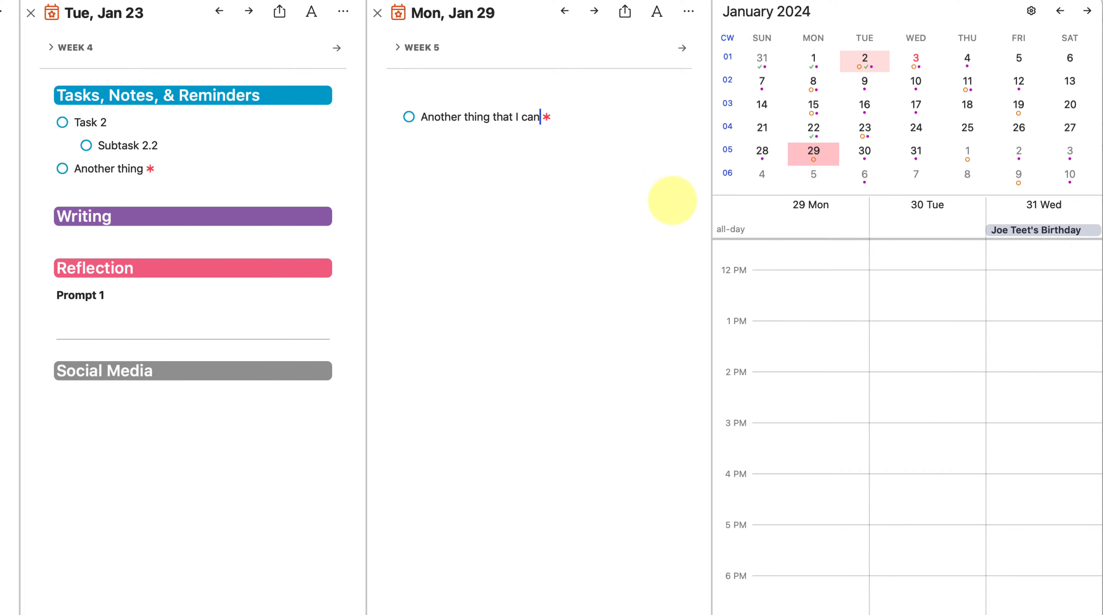
type(" add on to...")
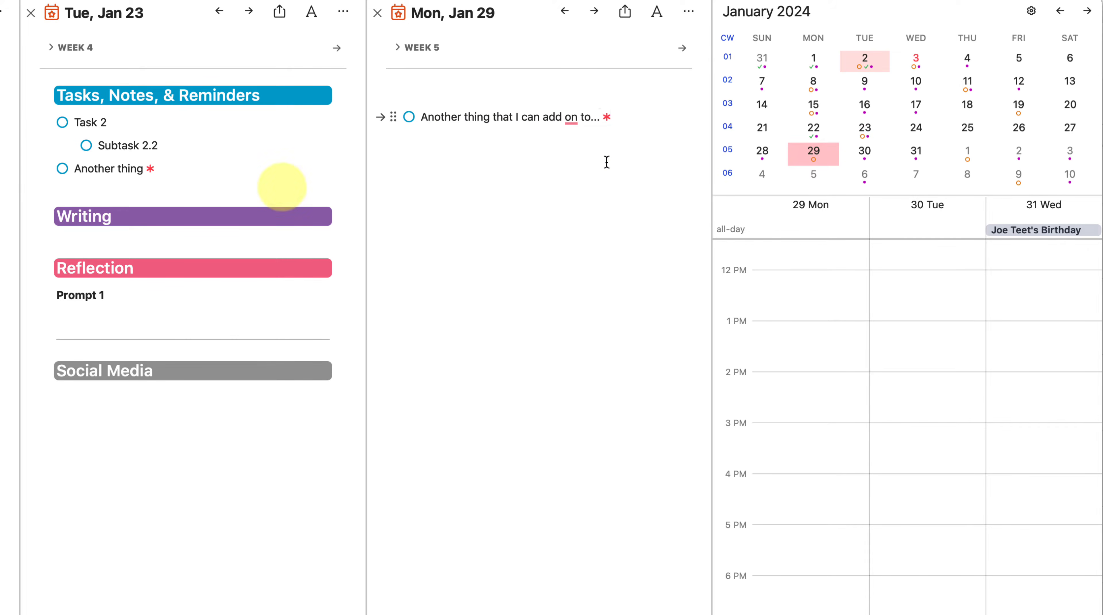
left_click(118, 200)
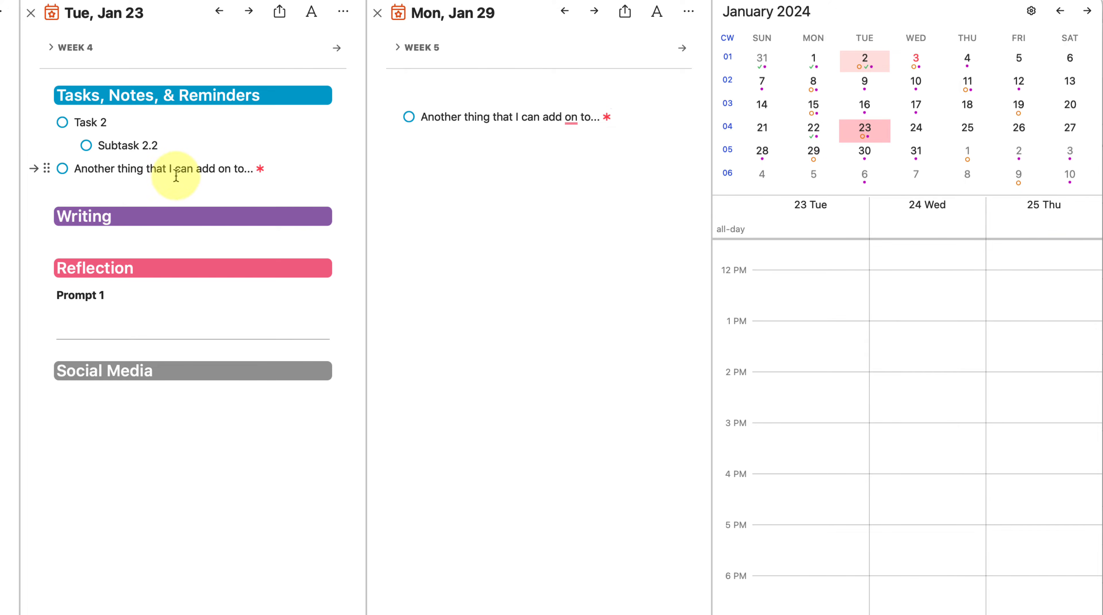
left_click(200, 167)
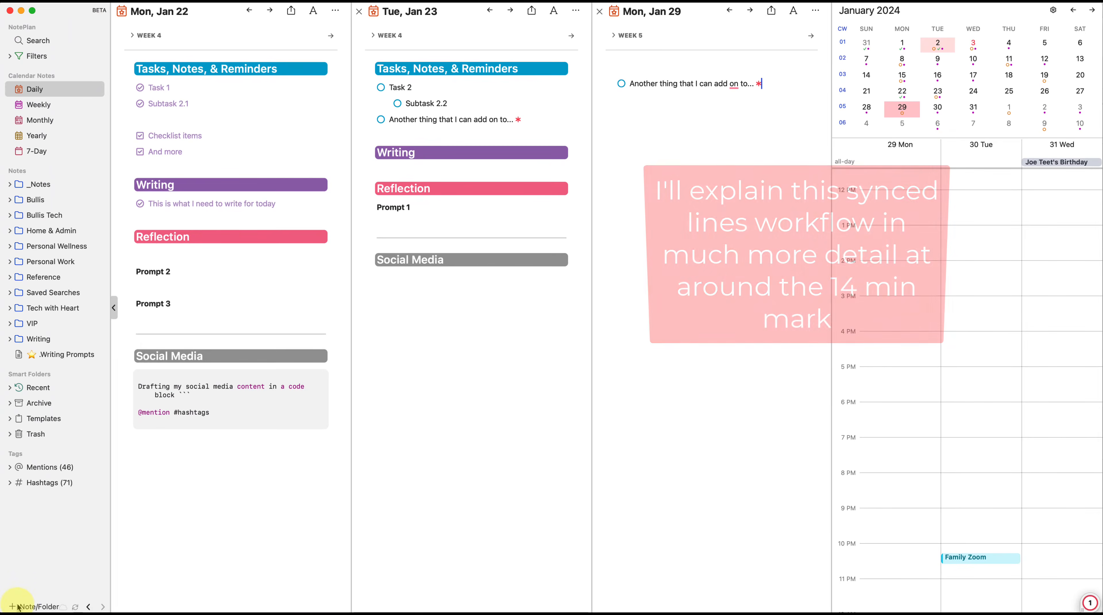
Step: Create a new note titled "Sample Project Note" in place of the January 29 note
left_click(18, 606)
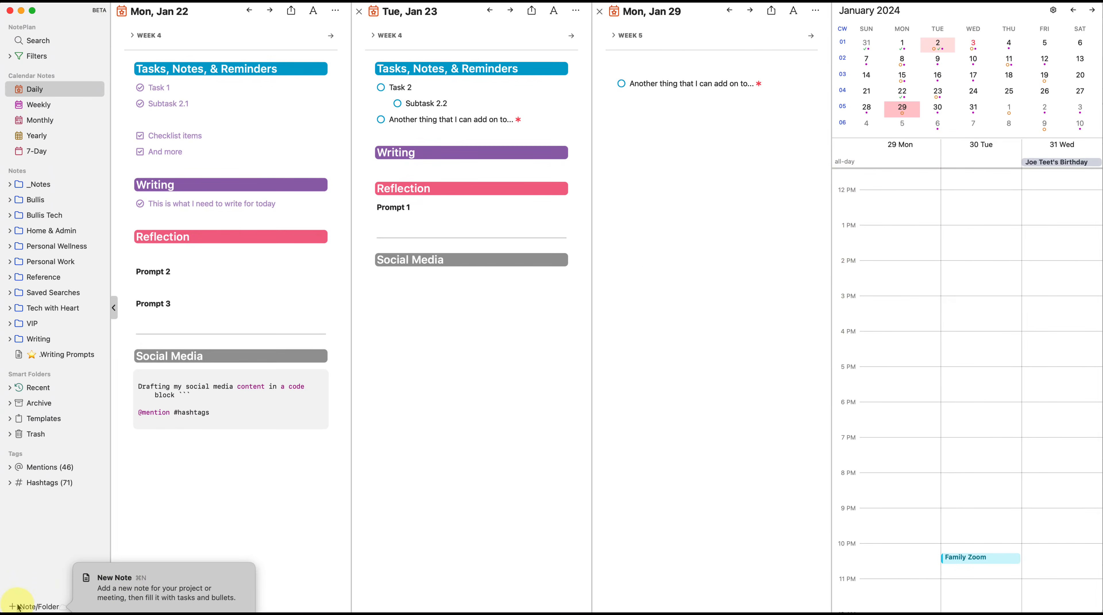
left_click(129, 577)
type("Sample Project N")
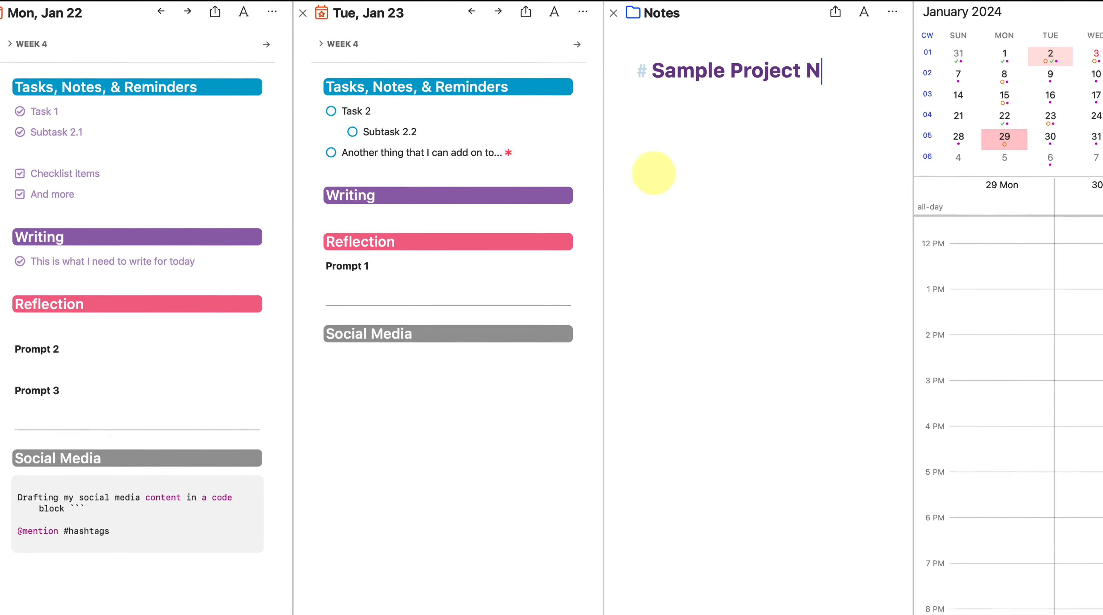
type("ote")
key("Return")
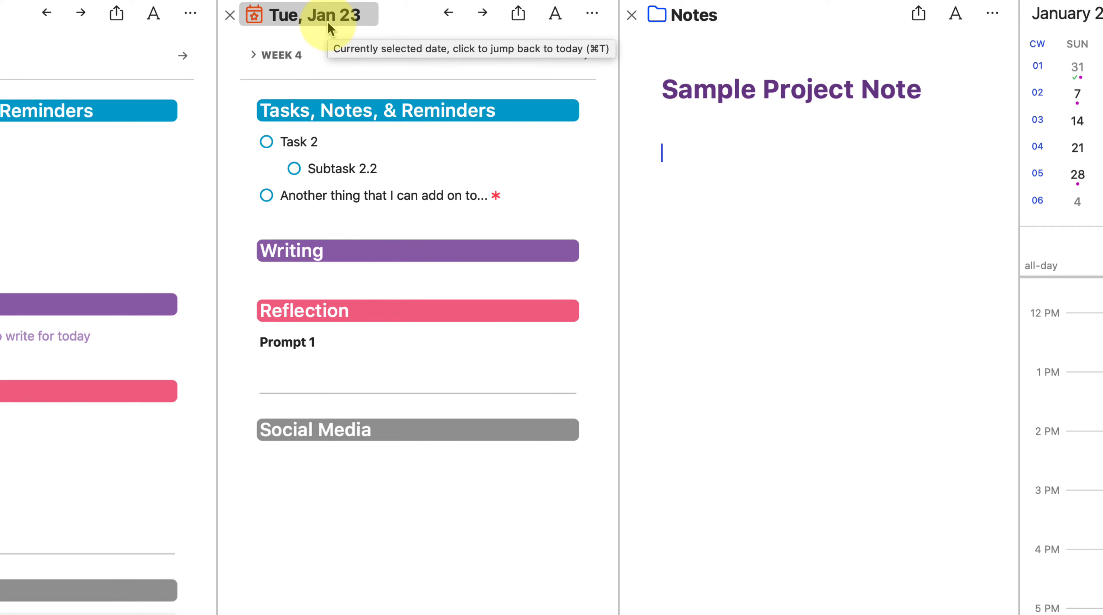
type("##")
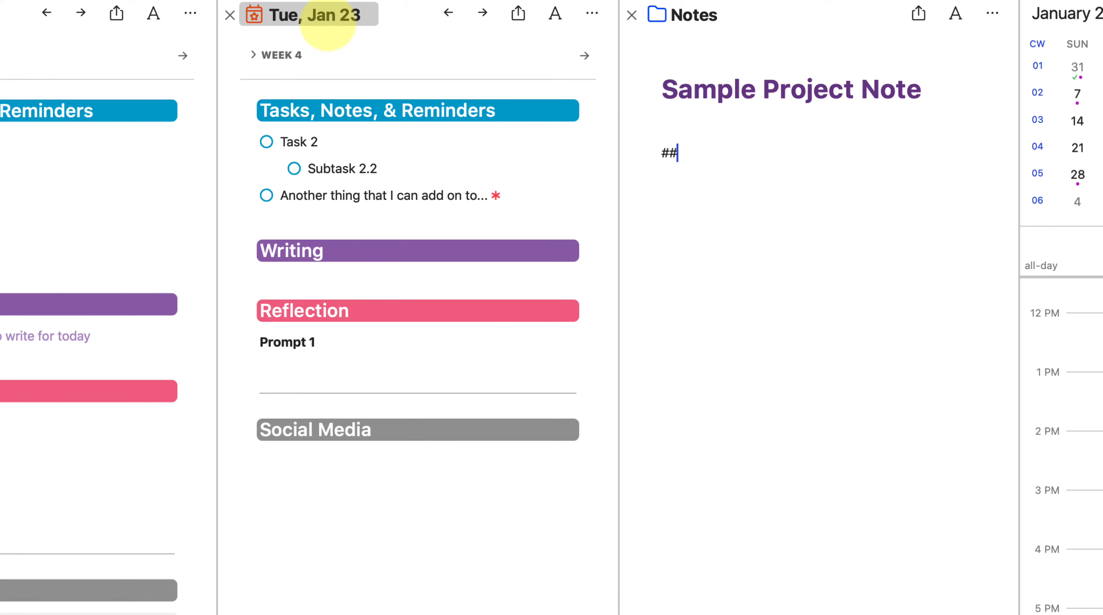
type(" Meeting with @PersonName >")
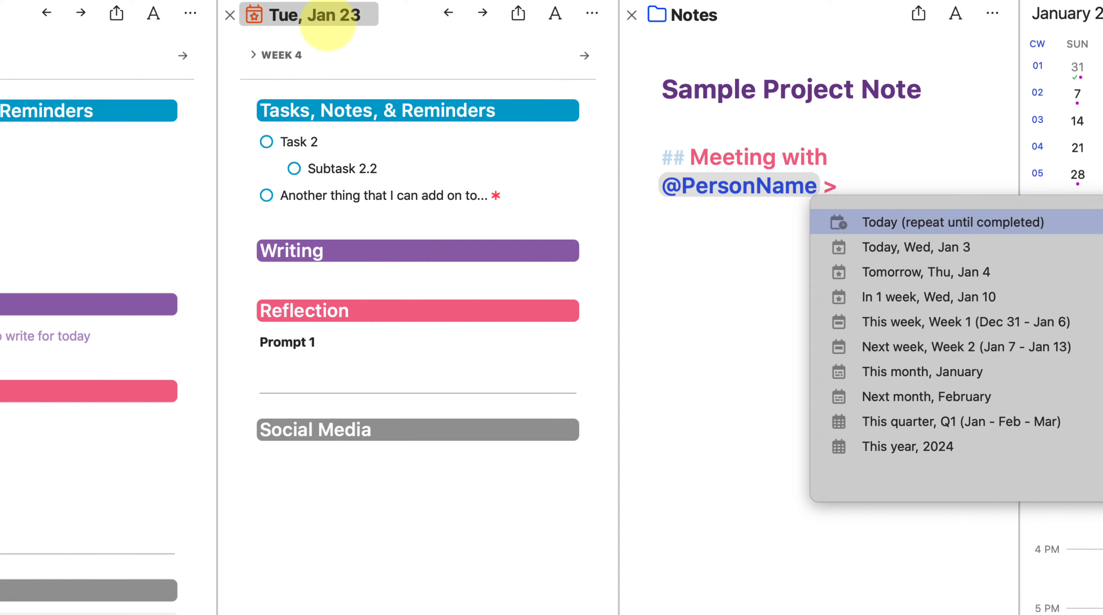
type("jan23")
key("Return")
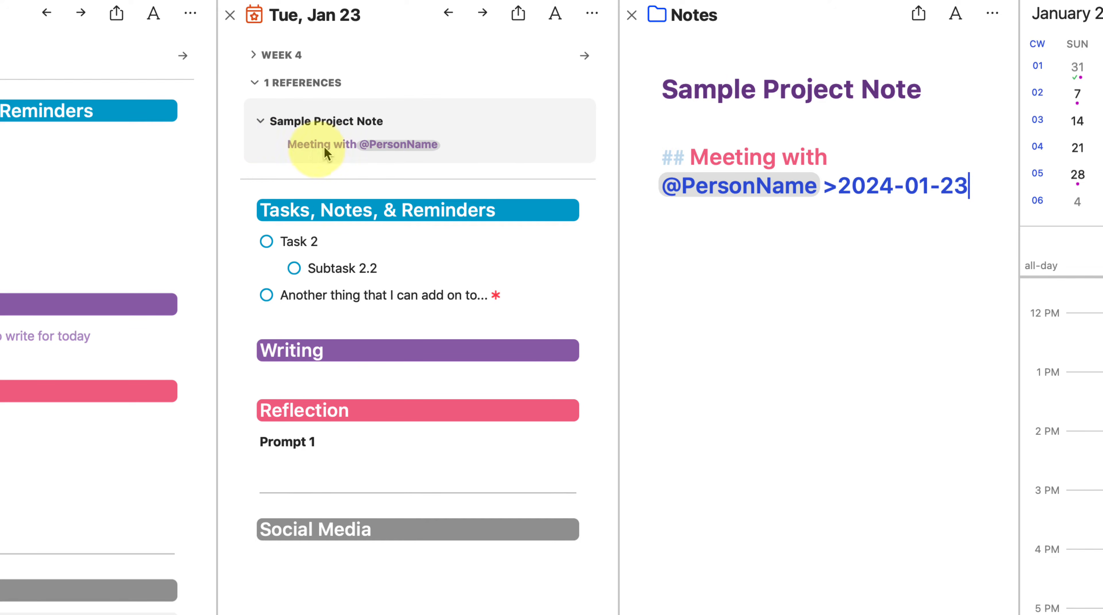
key("Return")
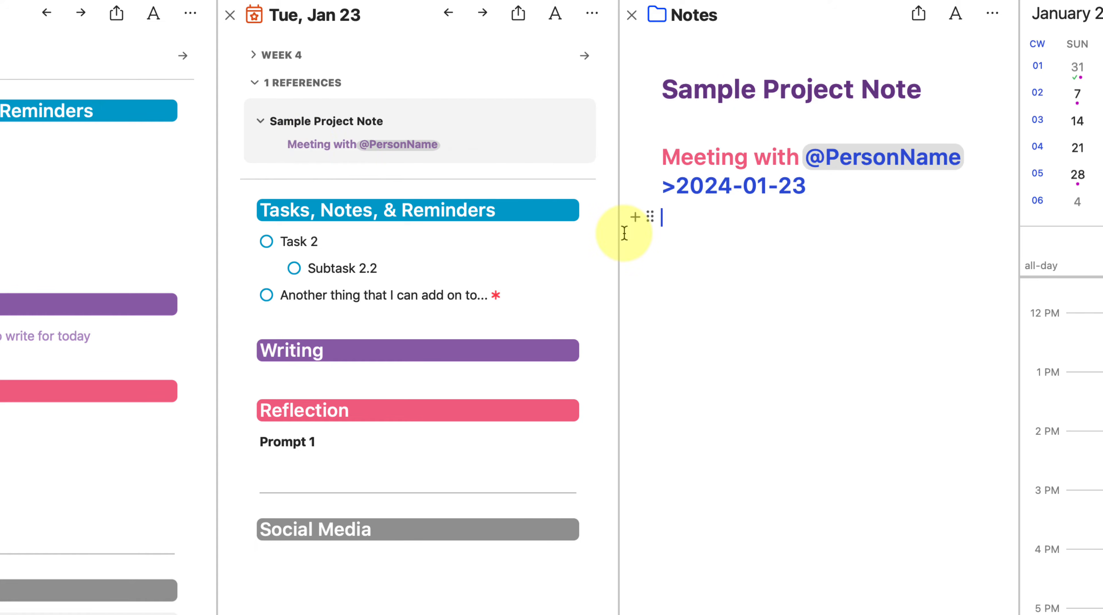
Step: Add the third-level headings "Agenda", "Notes from Meeting" and "To Do Items" below the meeting heading, separated by blank lines
type("### Agenda")
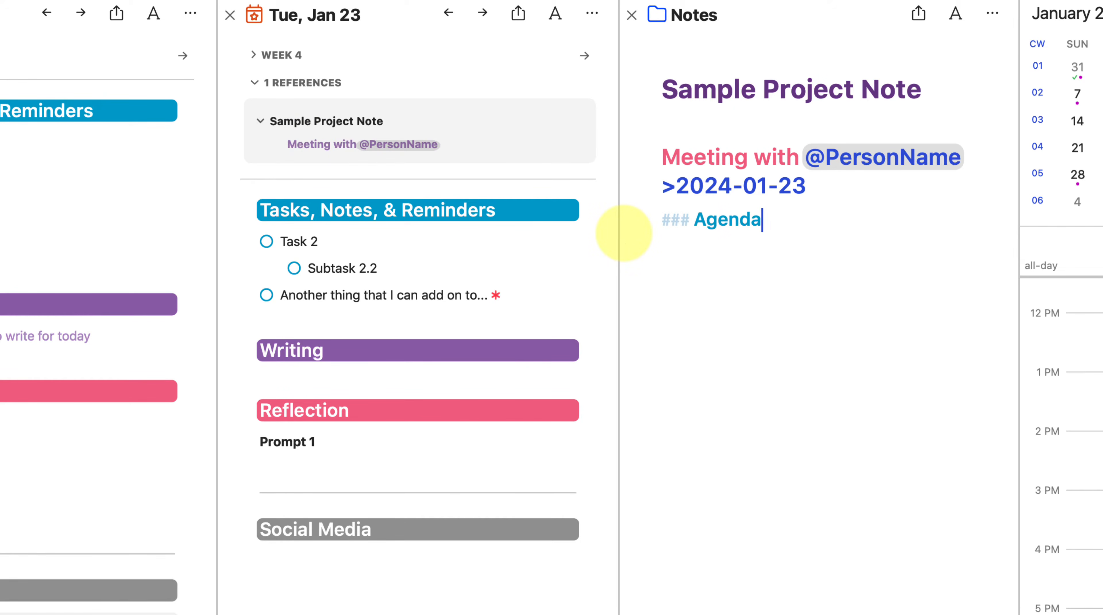
key("Return")
key("Return")
type("### Notes f")
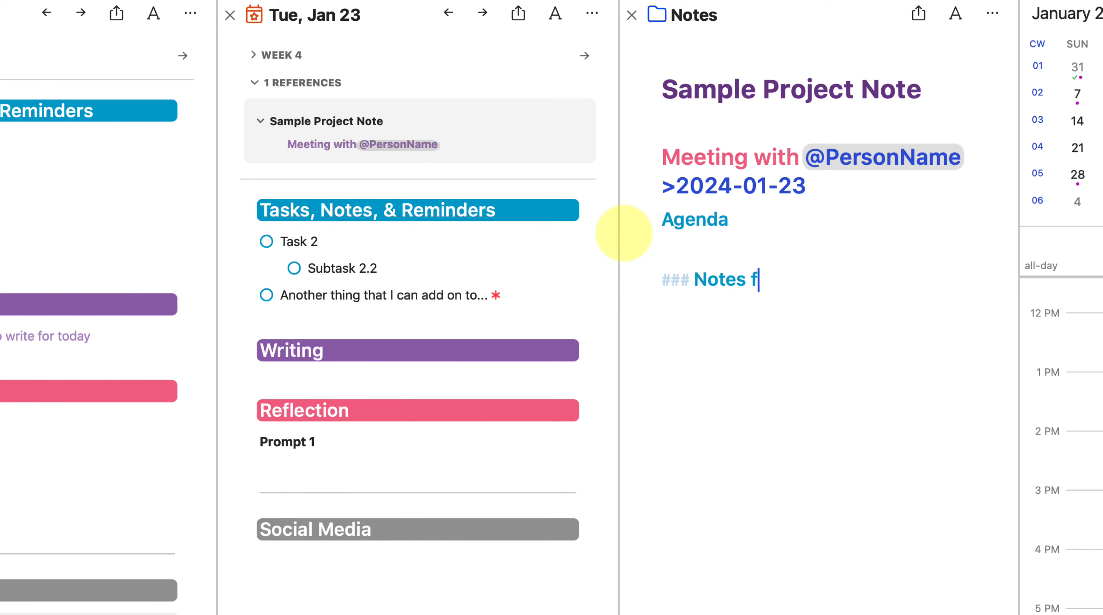
type("rom Meeting")
key("Return")
type("### To Do")
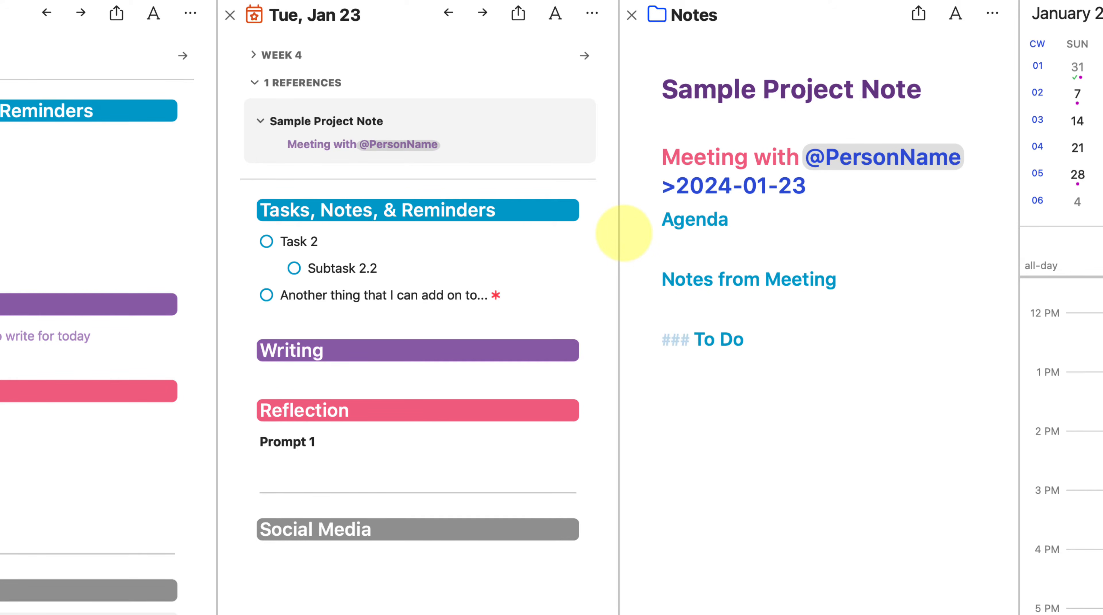
type(" Items")
key("Return")
Step: Add the tasks "item 1", "item 2", "item 3" and "deliverable 1" under To Do Items
type("* ")
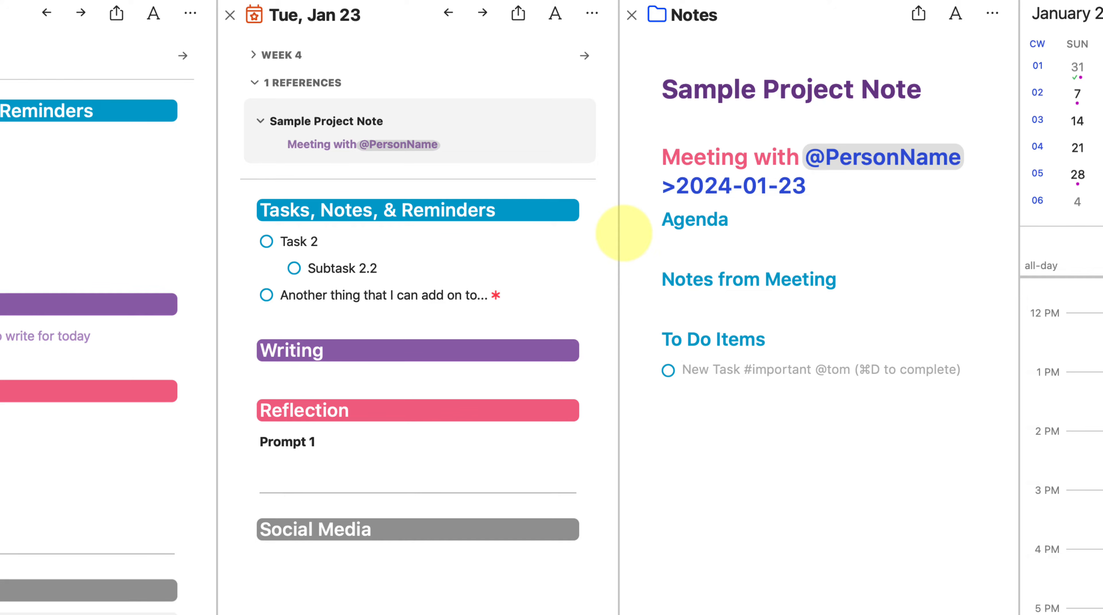
type("item 1")
key("Return")
type("item 2")
key("Return")
type("item 3")
key("Return")
type("deliverable 1")
Step: Schedule the task "item 1" under To Do Items to 2024-01-23
key("Up")
key("Up")
key("Up")
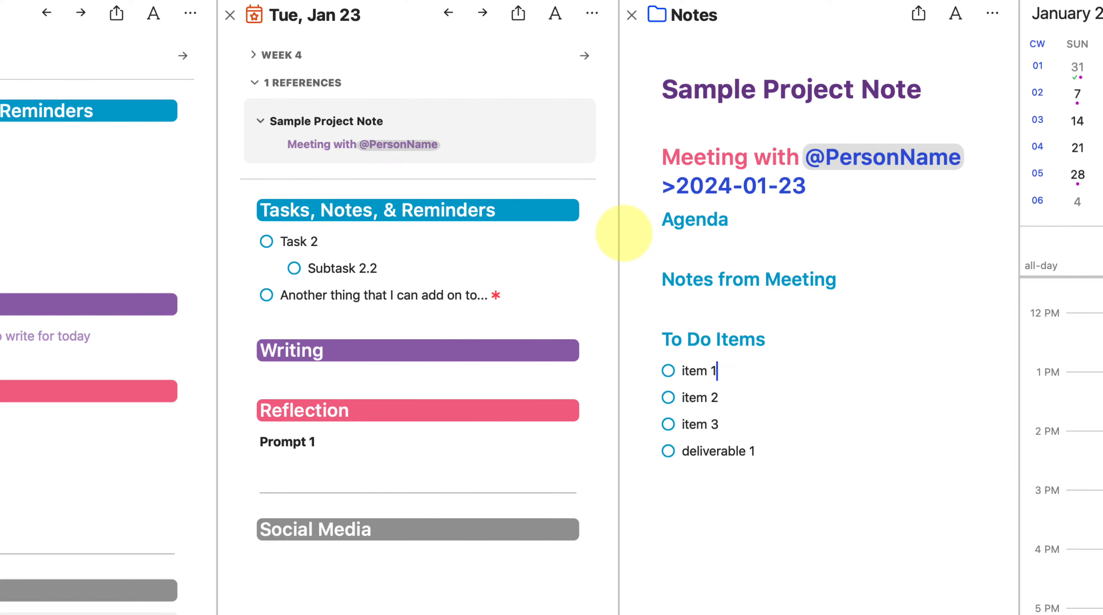
type(">")
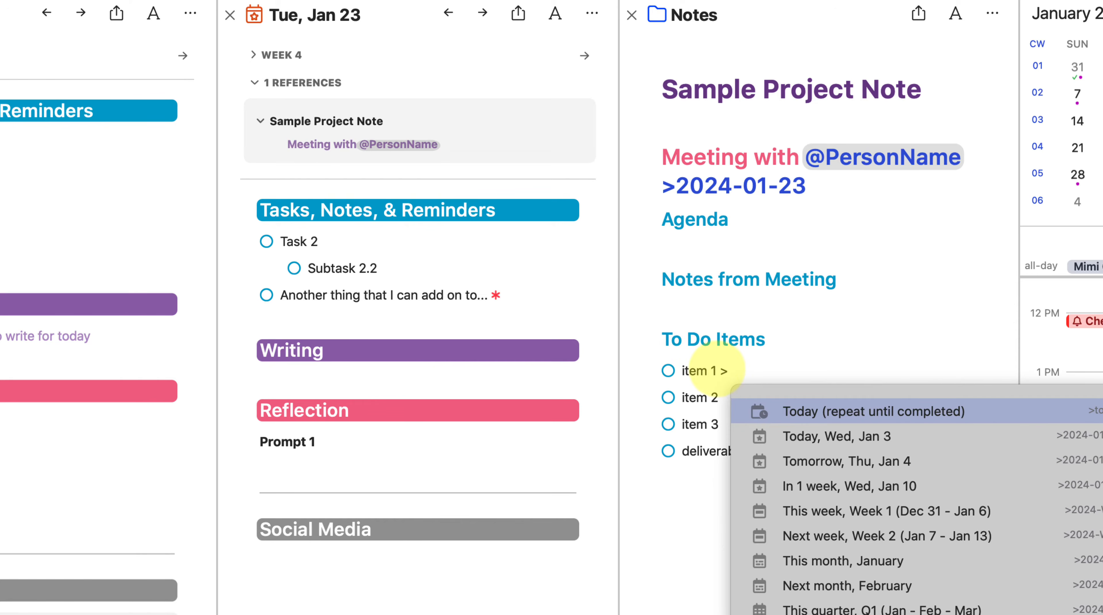
type("jan23")
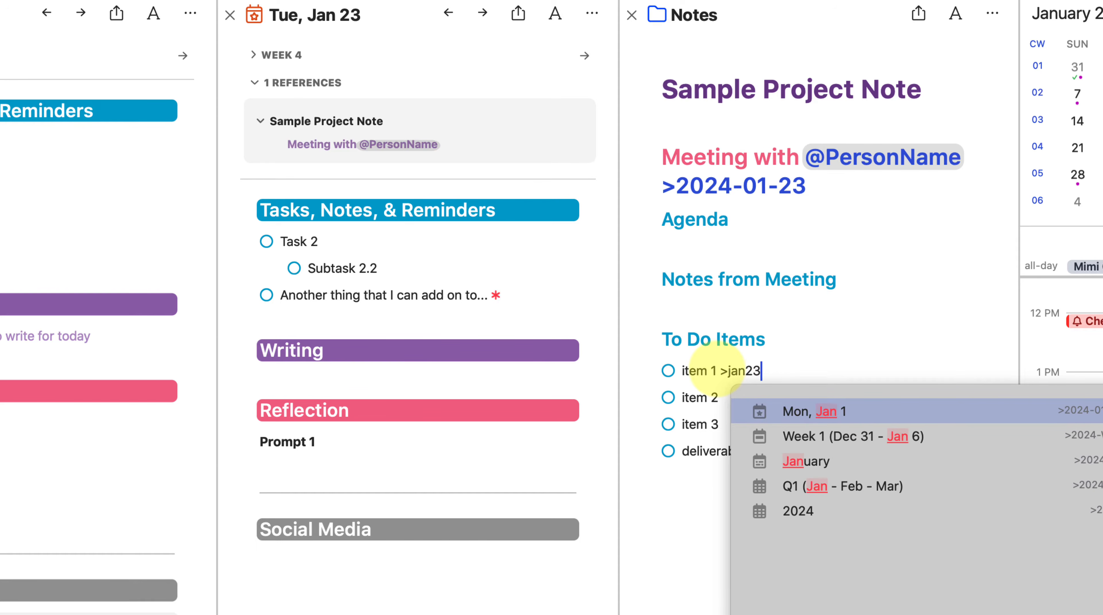
key("Down")
key("Up")
key("Return")
Step: Schedule the tasks "item 2" and "item 3" under To Do Items to 2024-01-24
key("Down")
type(">jan")
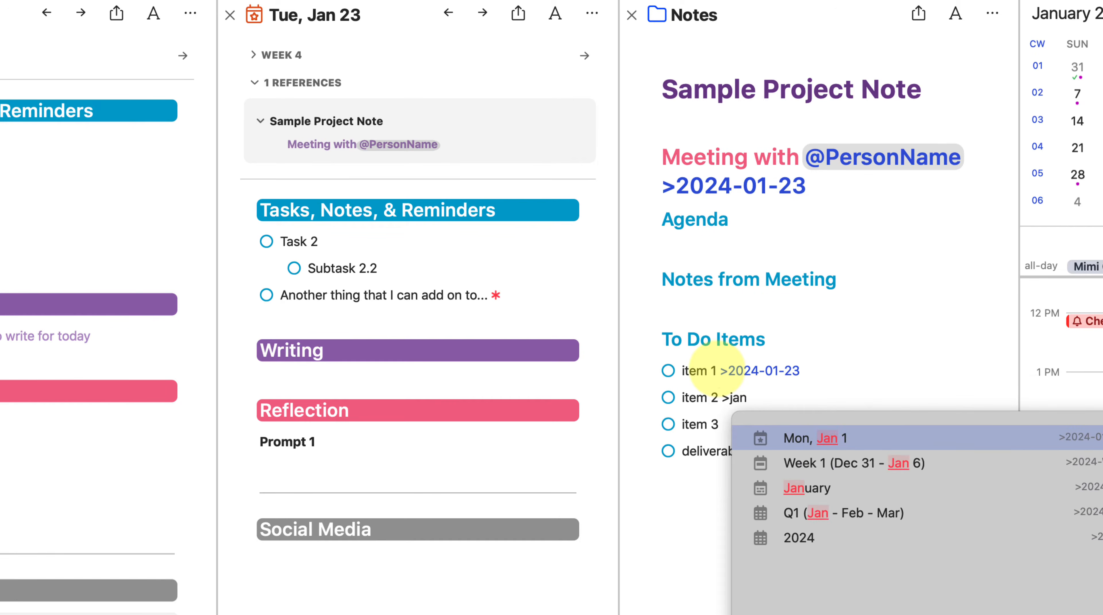
type("24")
key("Return")
key("Down")
key("Down")
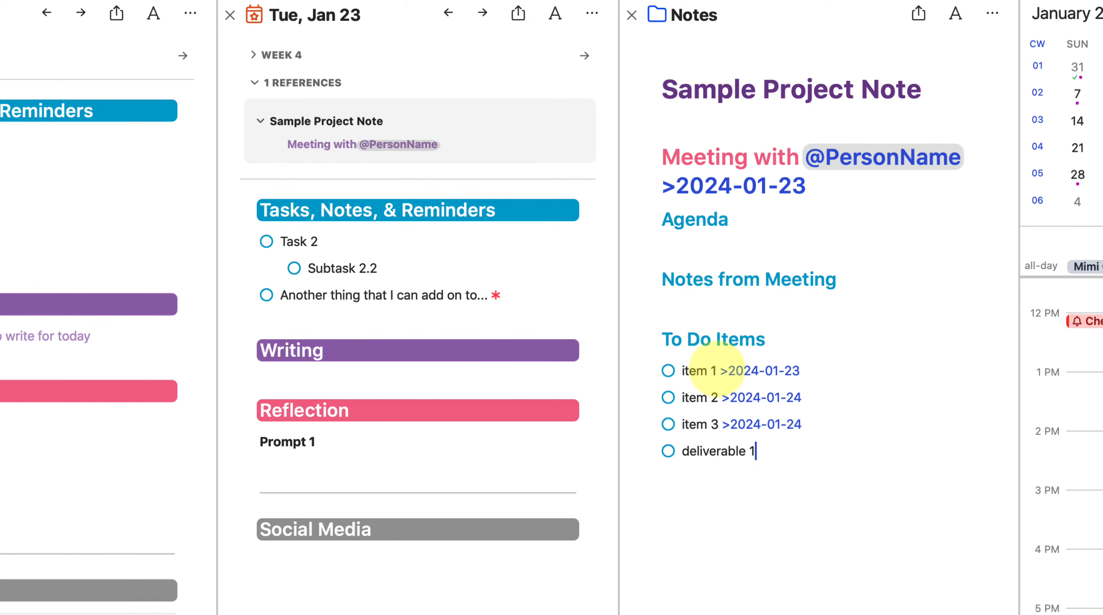
Step: Shorten the task "deliverable 1" to "deliverable" and schedule it to 2024-01-26
type(">jan")
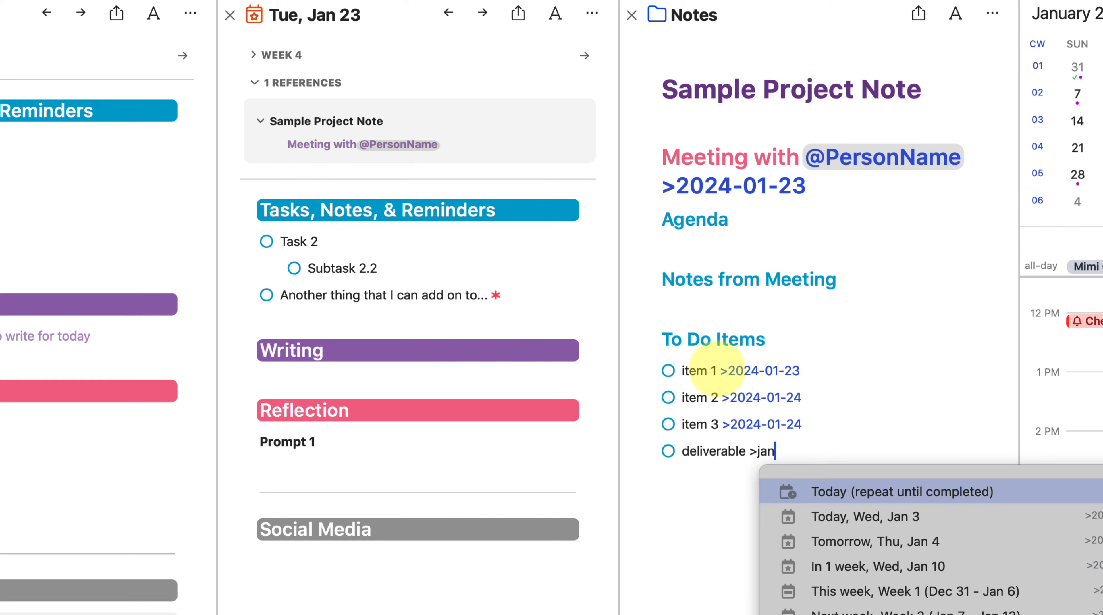
type("26")
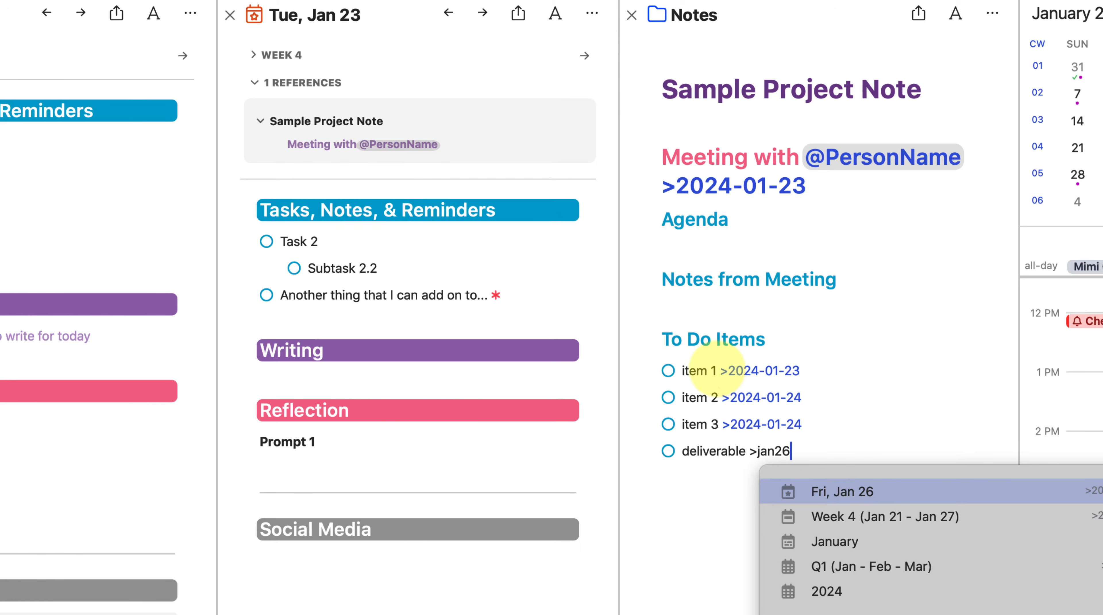
key("Return")
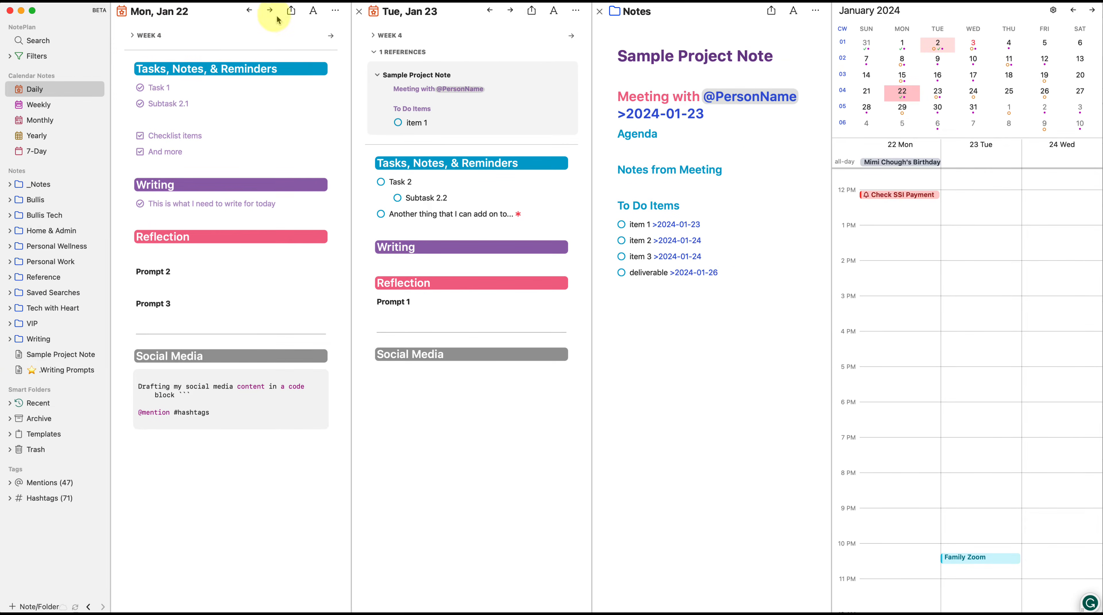
Step: Show the January 23 and January 24 daily notes side by side and insert the Simple Daily Note template into January 24
left_click(270, 10)
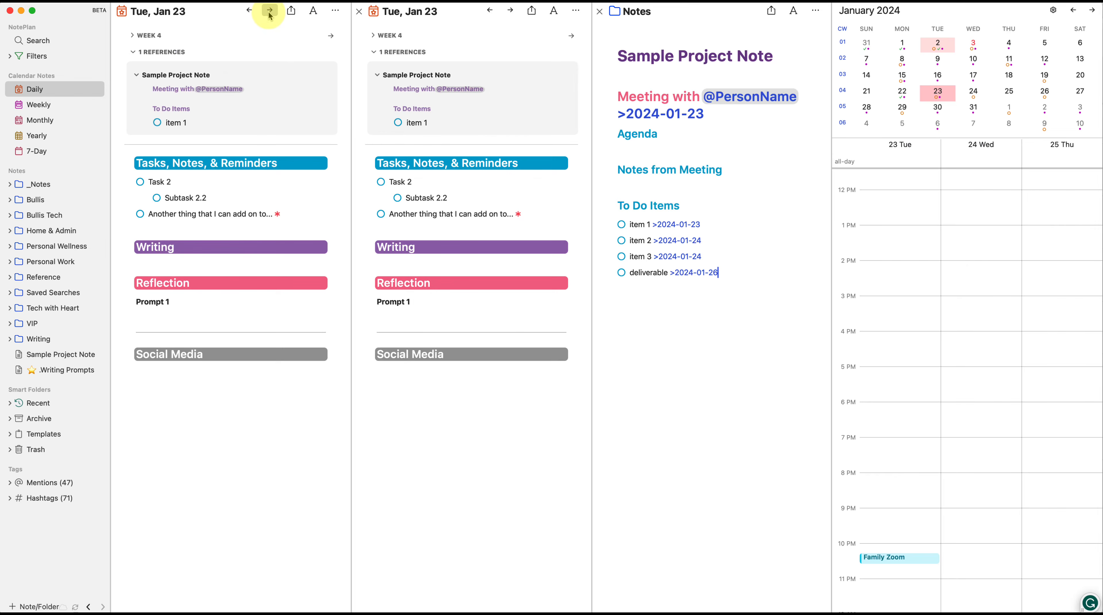
left_click(511, 10)
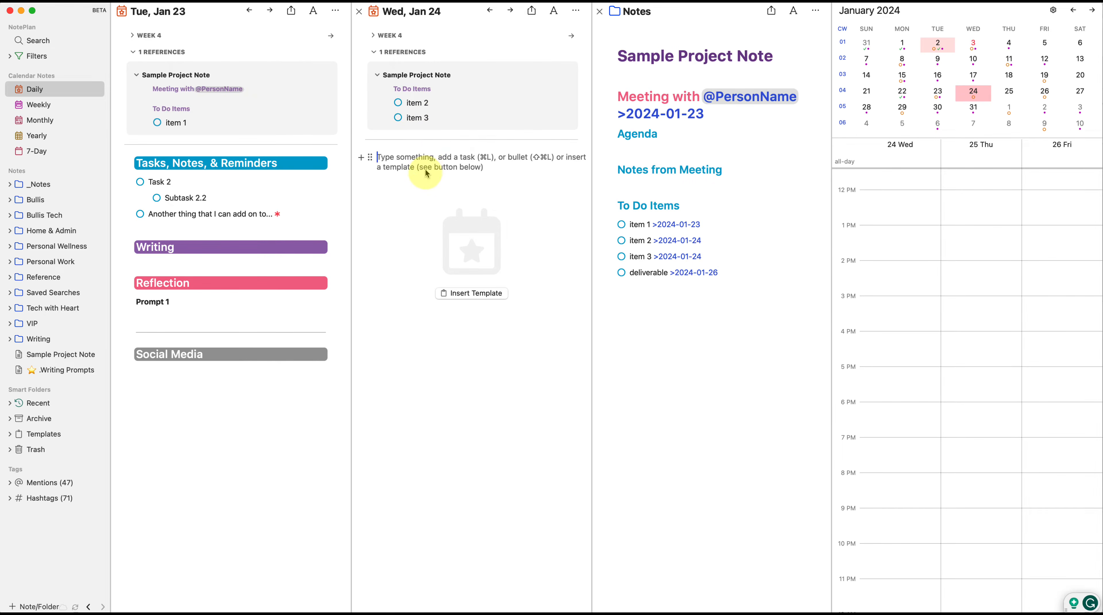
left_click(467, 297)
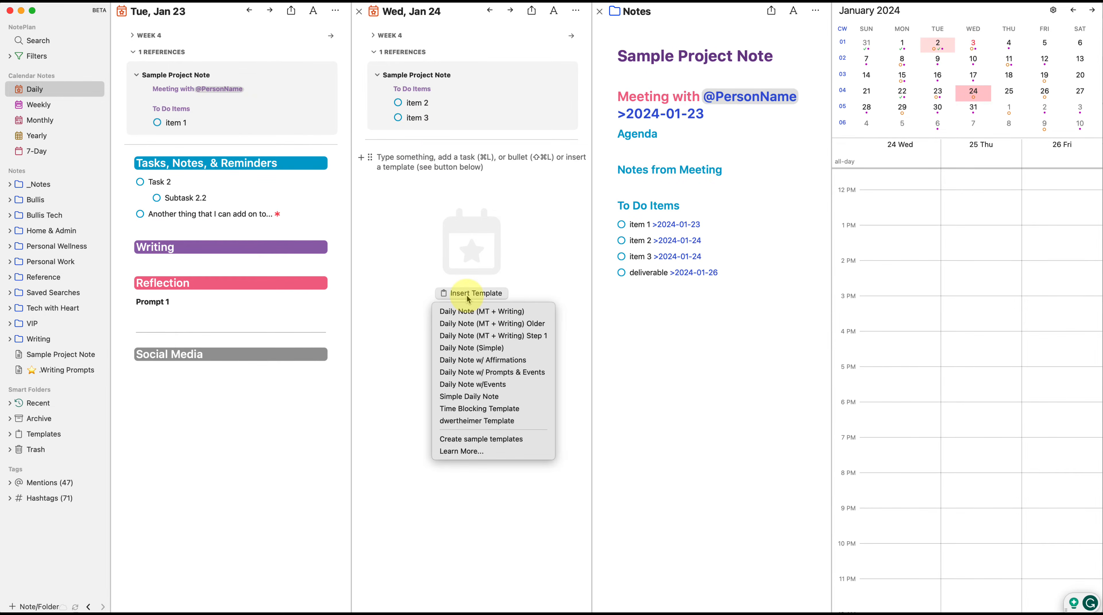
left_click(460, 395)
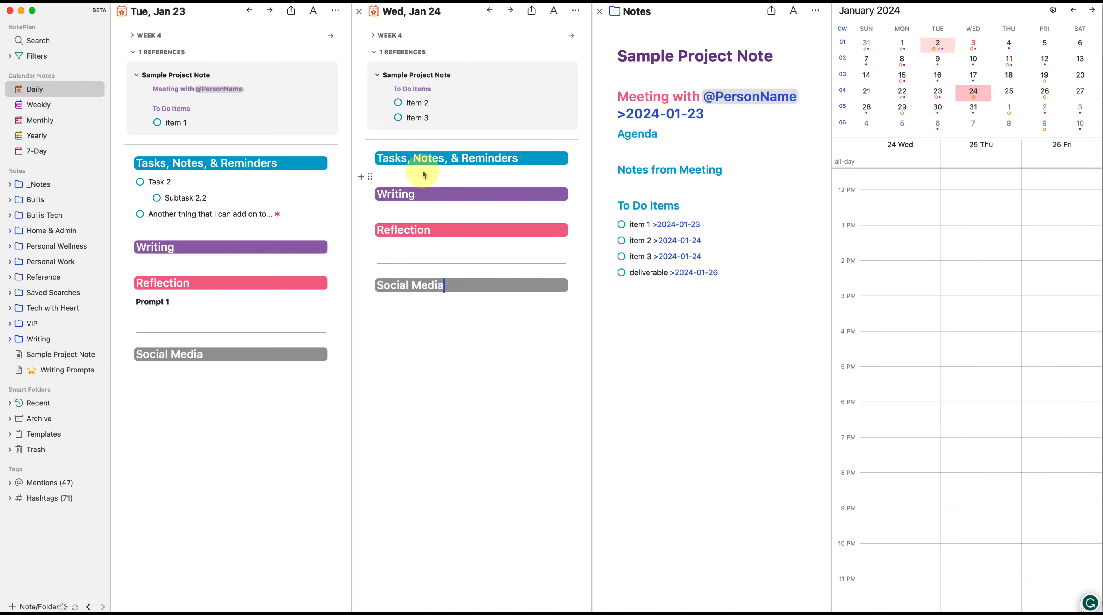
Step: Add the level-4 heading "Sample Project" under Tasks, Notes, & Reminders in the January 24 daily note
type("####")
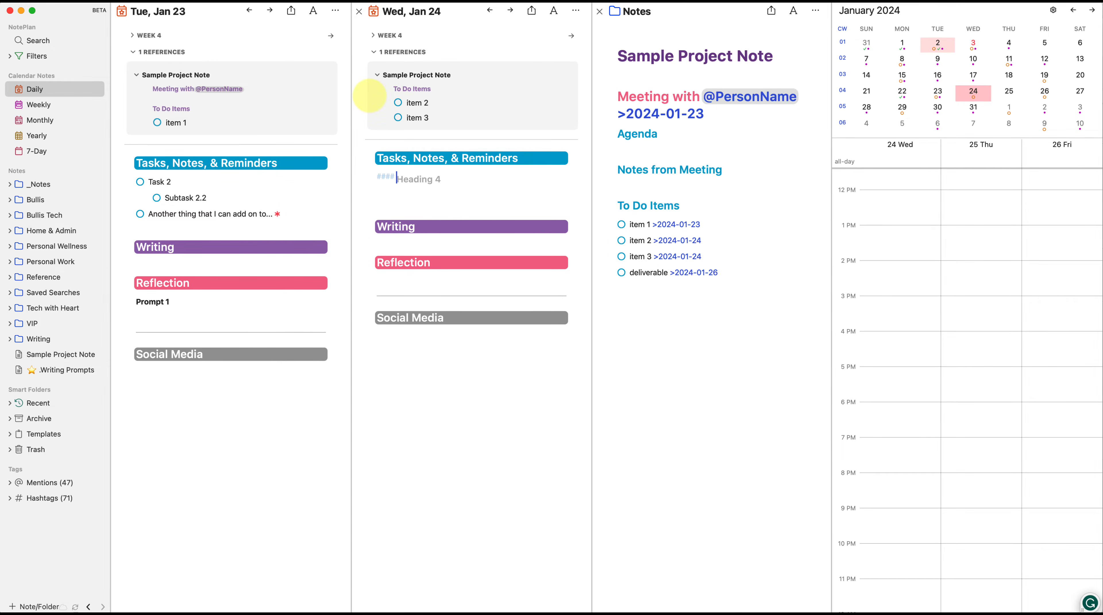
type(" Sample P")
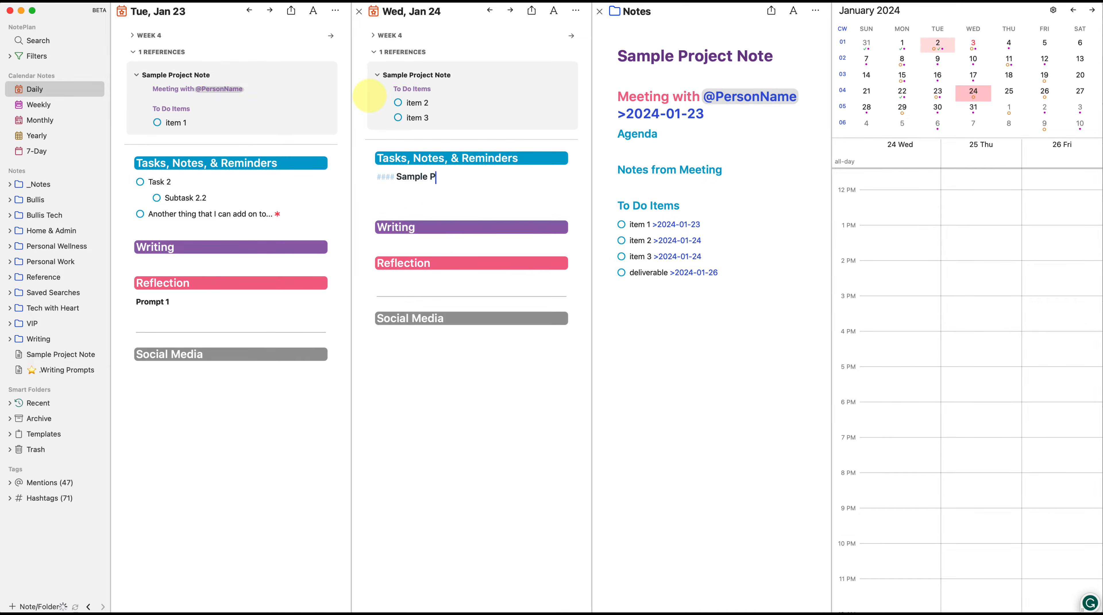
type("roject")
key("Return")
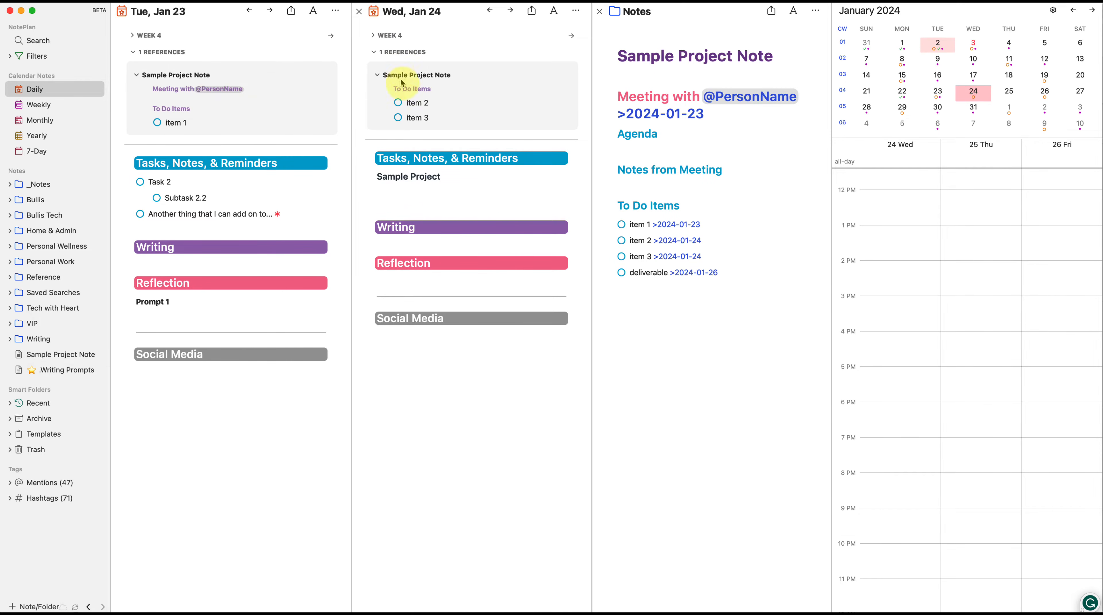
Step: Try to move the referenced task "item 2" under the Sample Project heading of the January 24 note
left_click_drag(412, 107, 401, 190)
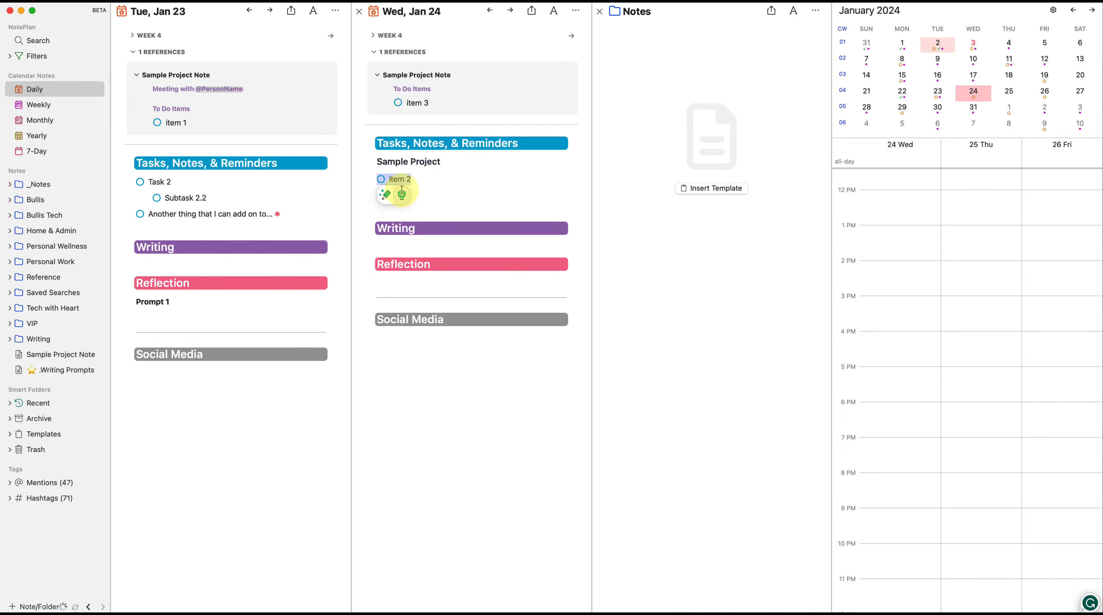
left_click(428, 181)
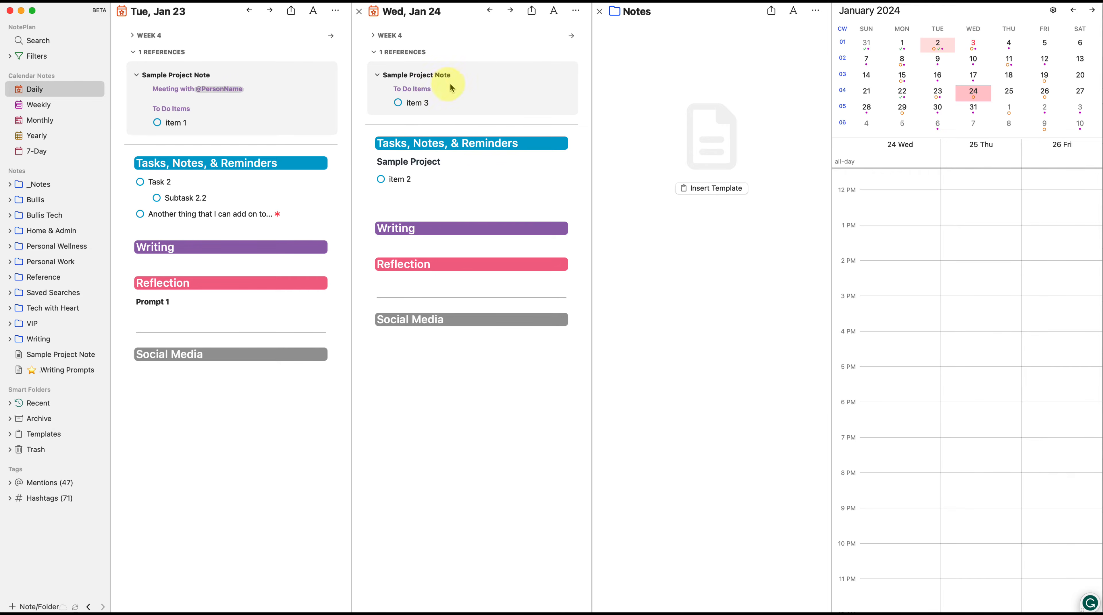
left_click(786, 100)
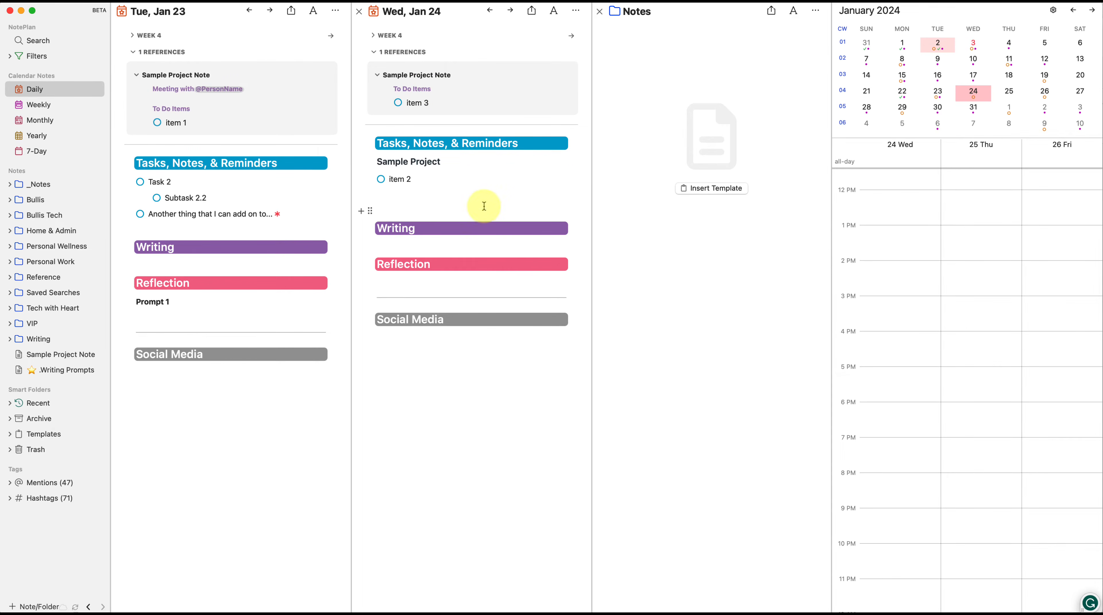
key("super+z")
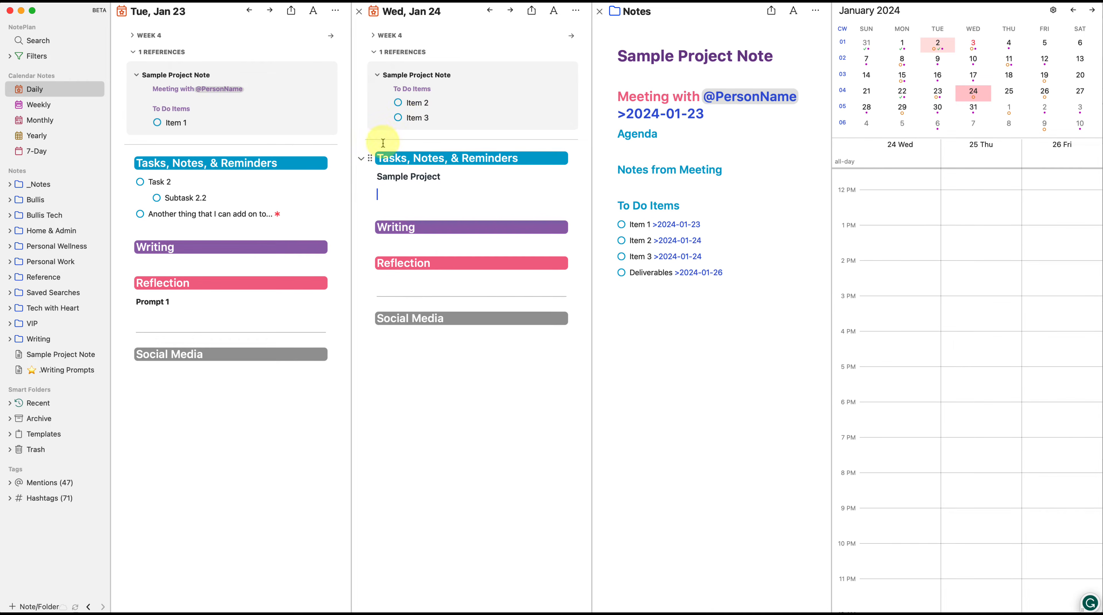
Step: Place the referenced task "Item 2" as a synced line under Sample Project and append "- edit it in any way" to it
left_click_drag(417, 106, 408, 194)
left_click(405, 194)
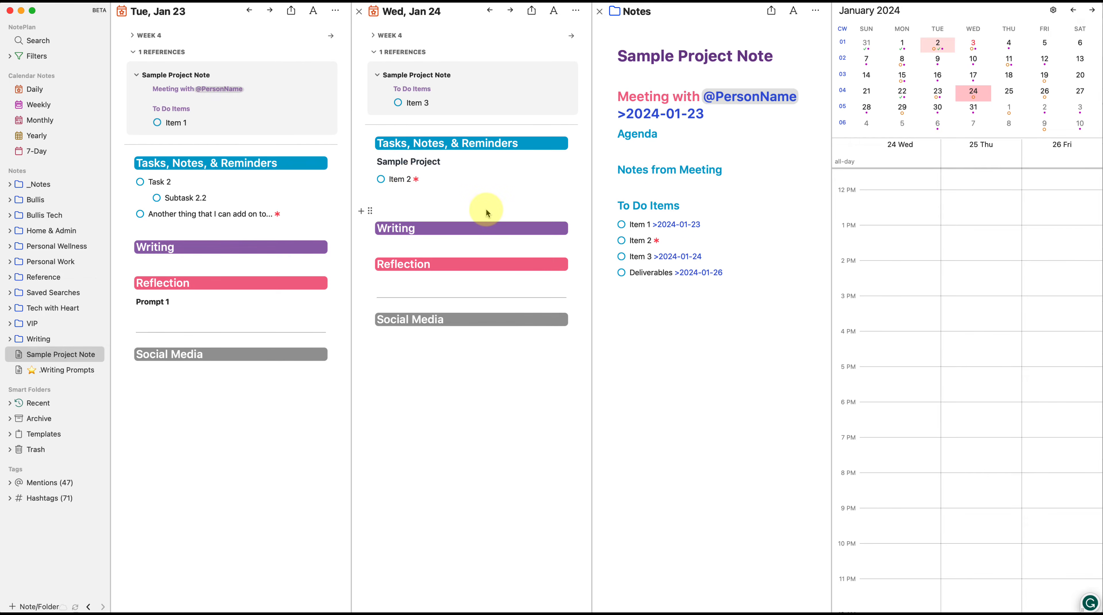
type("- edit it in any way")
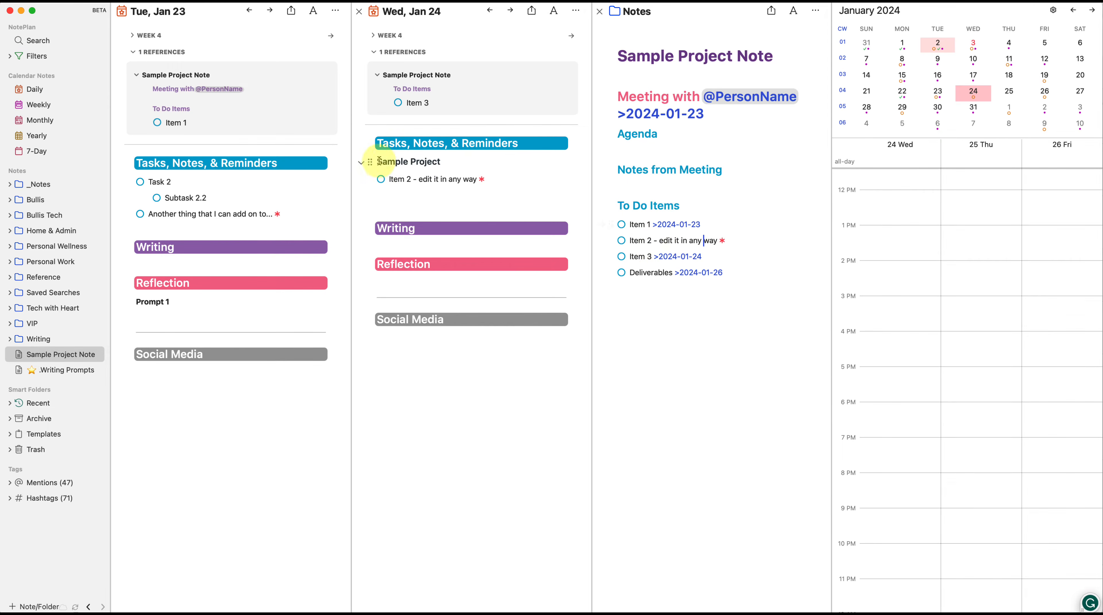
left_click(425, 180)
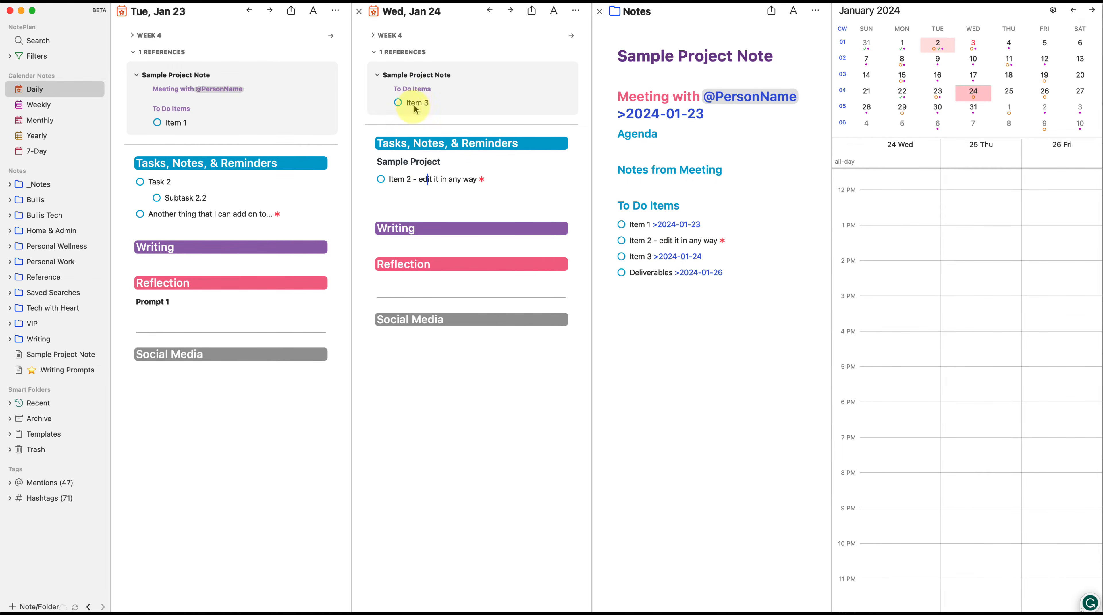
Step: Try to copy the referenced task "Item 3" below Item 2 and append "- option drag to copy"
left_click_drag(413, 109, 398, 194)
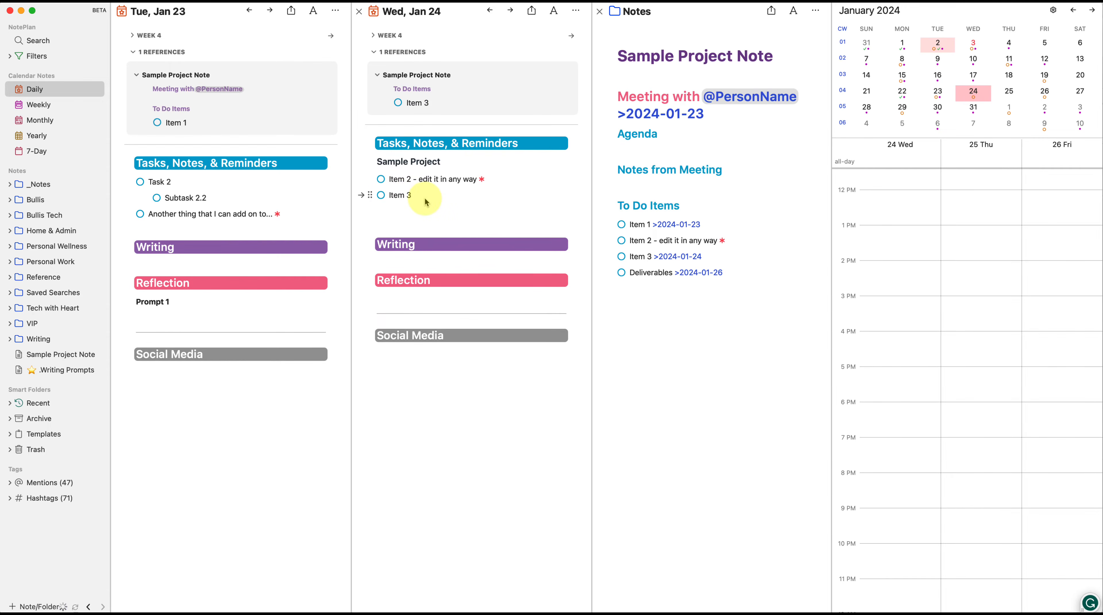
type("- option drag to copy")
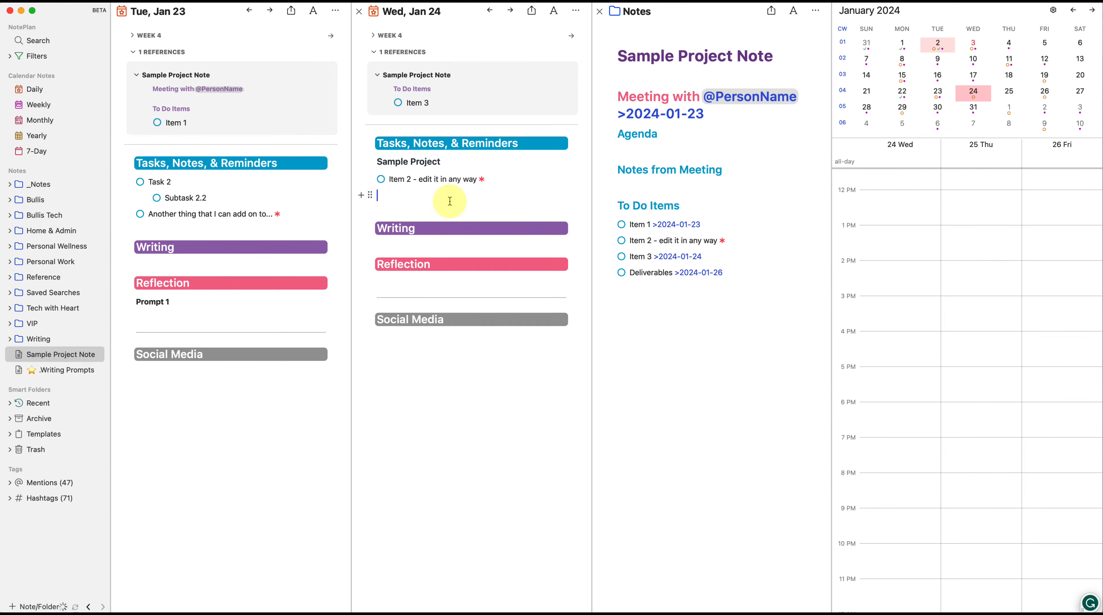
Step: Add the text line "command + drag from reference area to sync" below Item 2 in the January 24 note
type("command")
type(" + drag t")
key("BackSpace")
type("from reference area to sync")
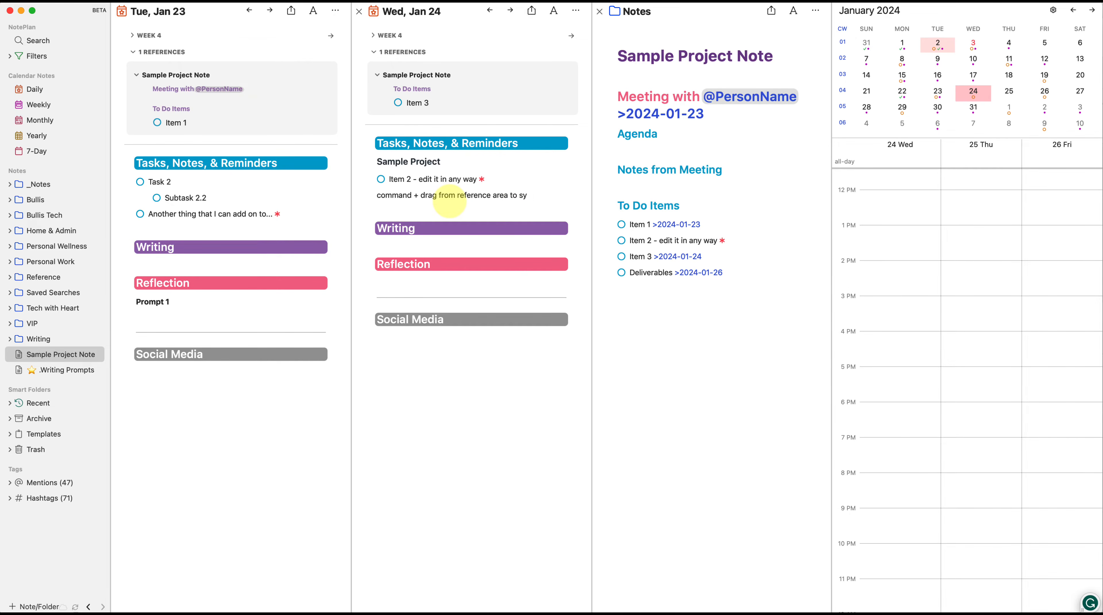
Step: Check which notes the synced Item 2 line is linked to, from both the project note and the January 24 note
left_click(752, 243)
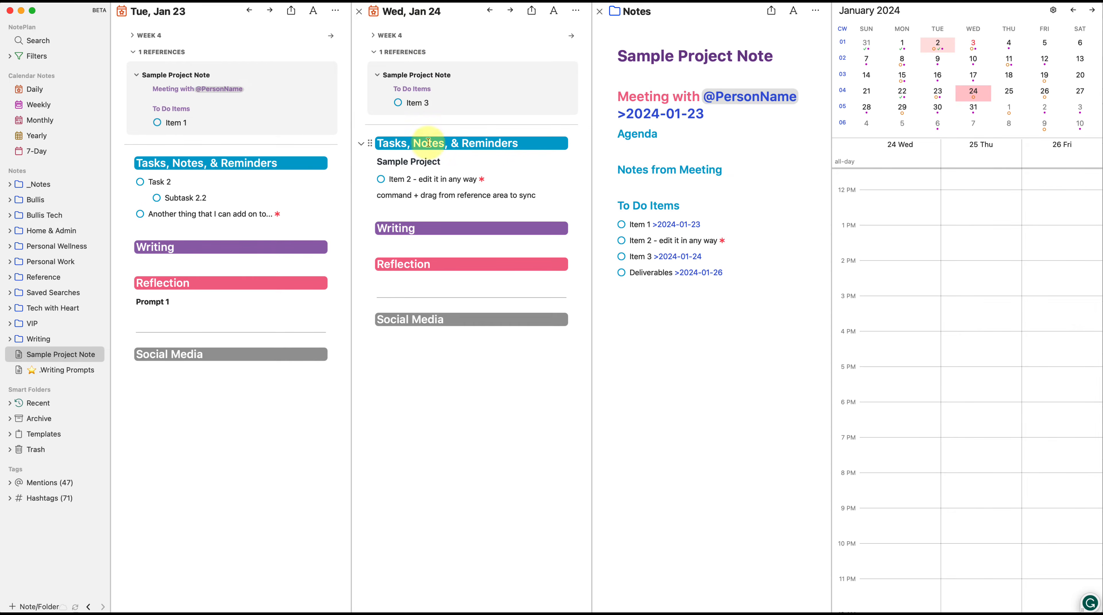
left_click(526, 178)
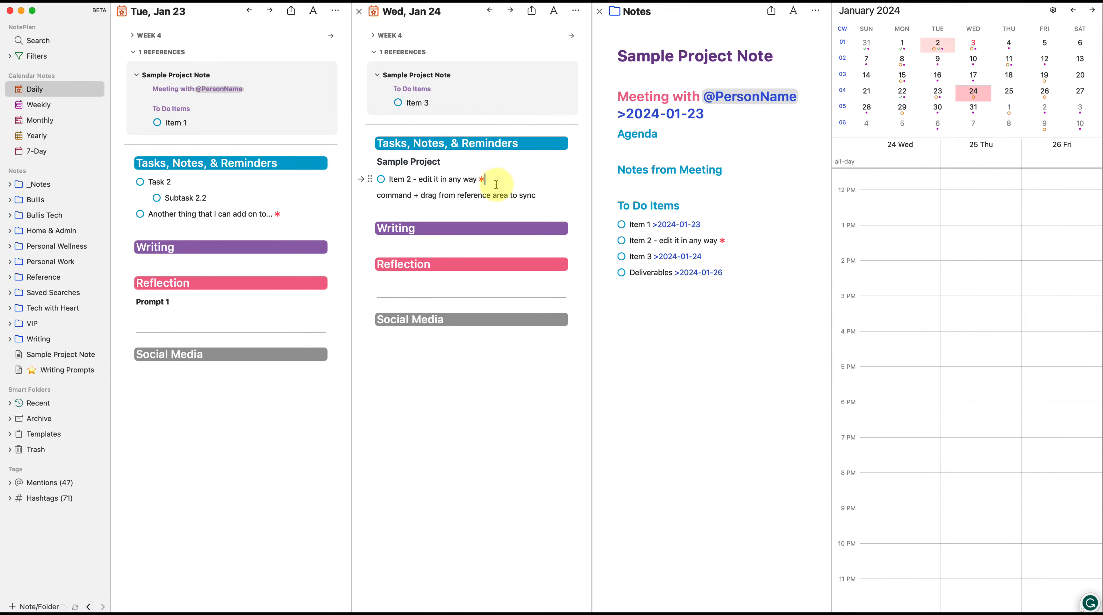
left_click(722, 241)
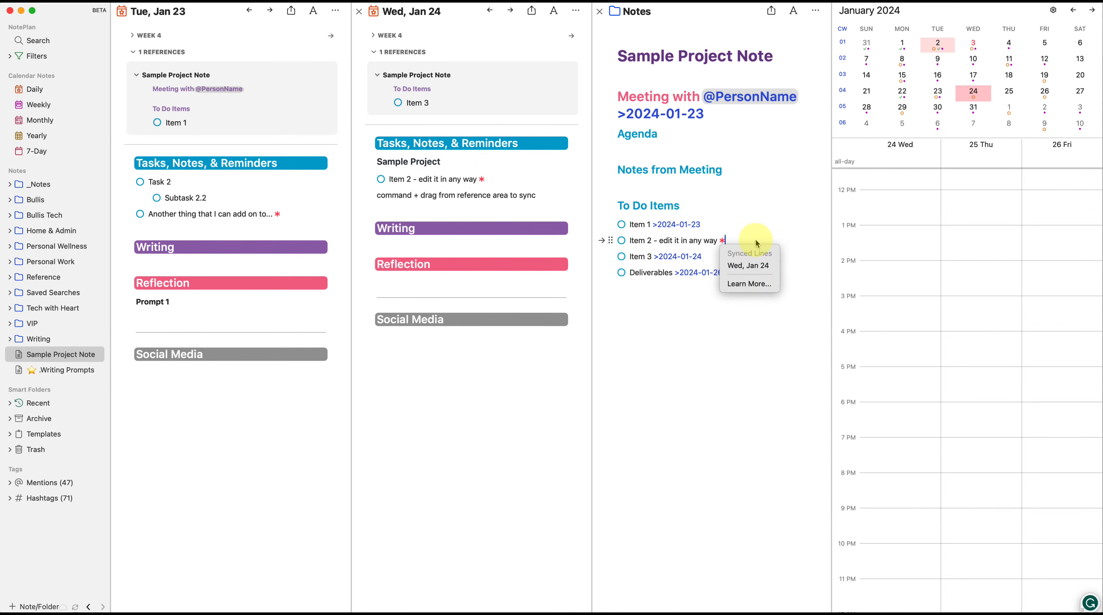
left_click(740, 238)
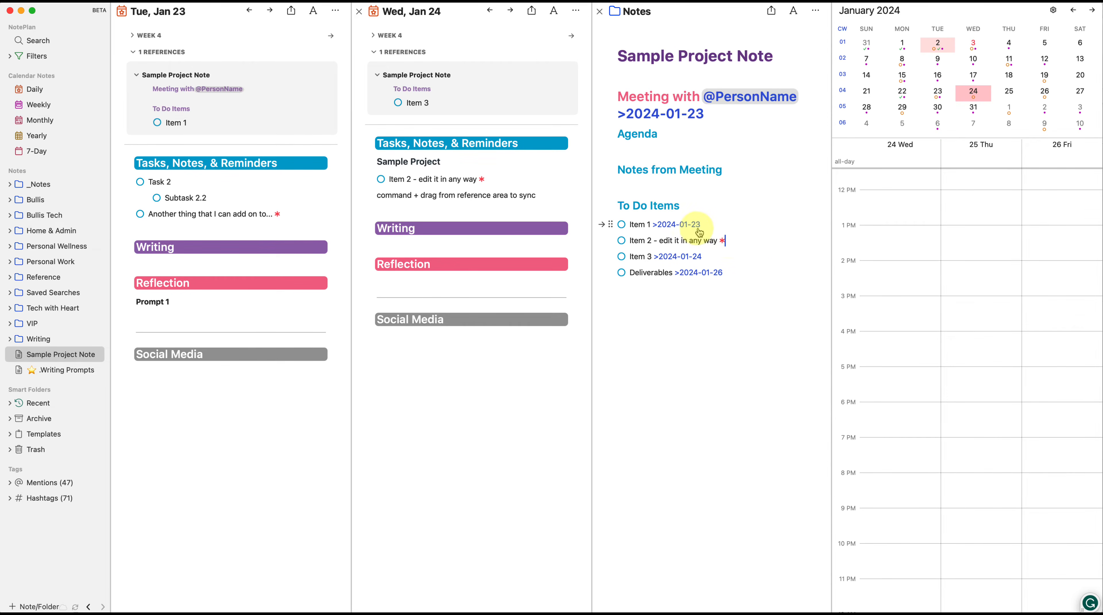
left_click(723, 241)
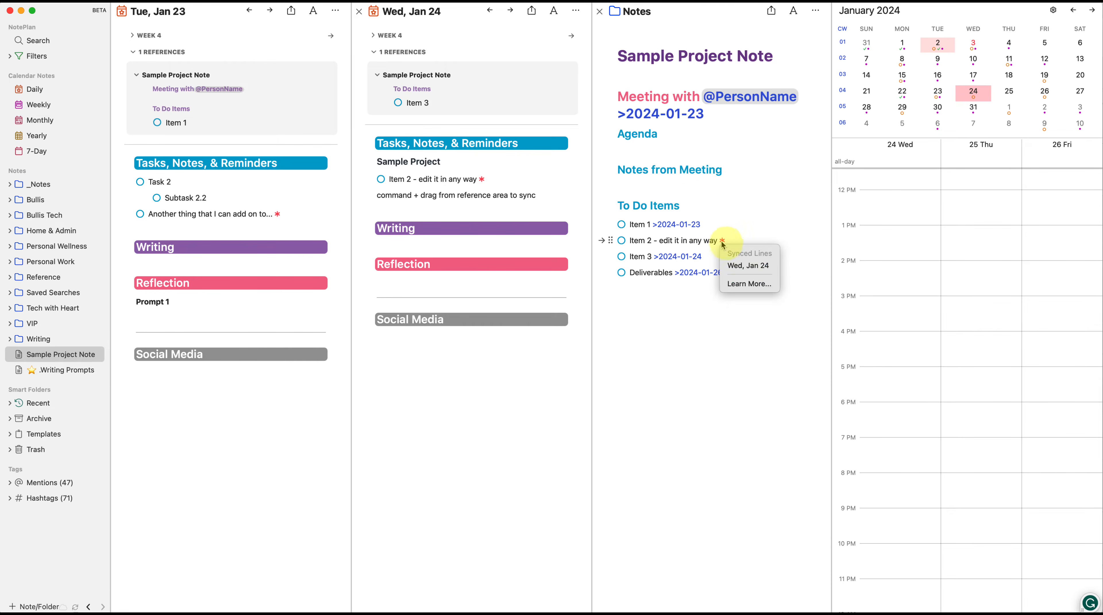
left_click(481, 179)
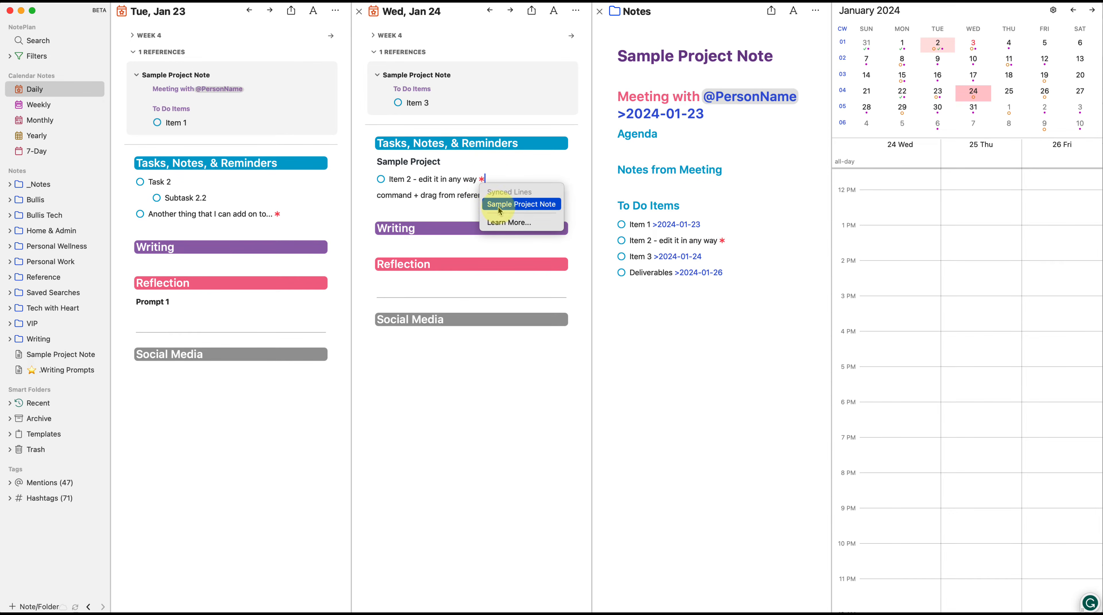
left_click(519, 178)
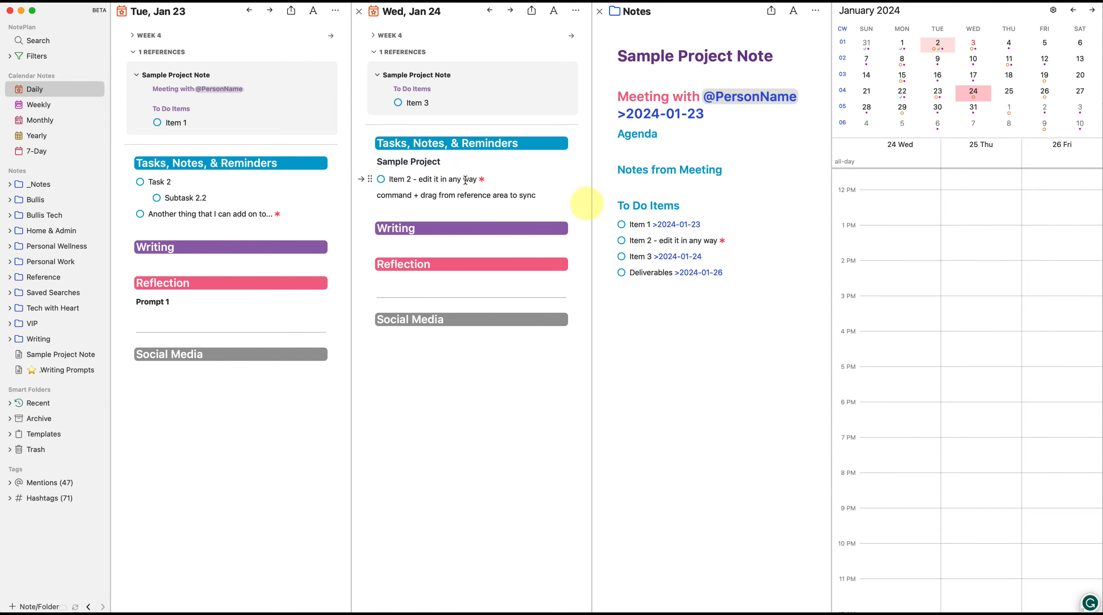
left_click(666, 142)
left_click(687, 72)
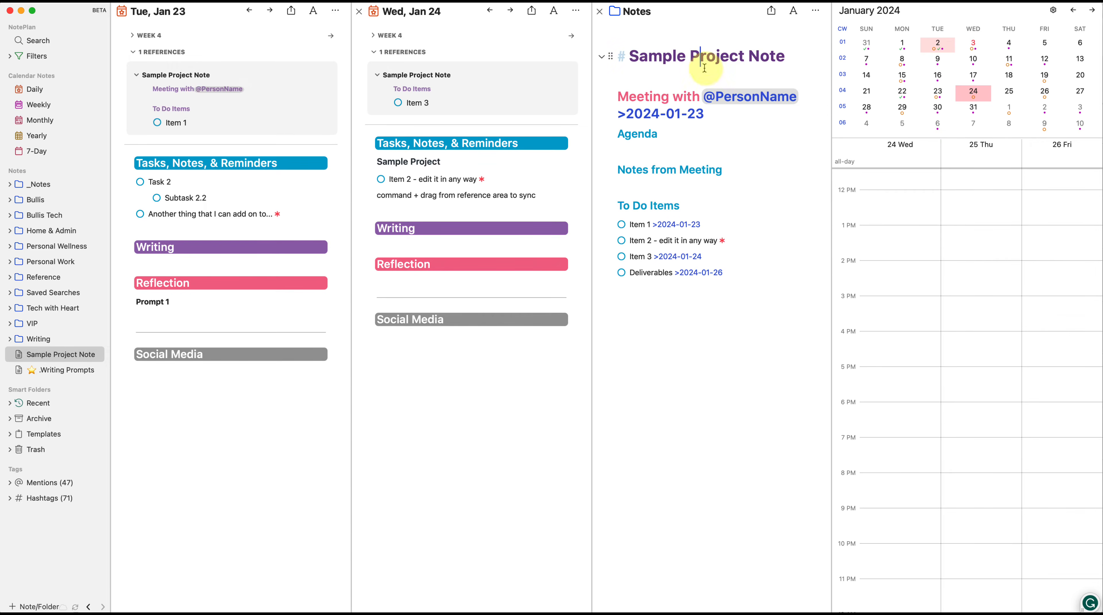
left_click(665, 80)
key("Return")
type("## Mr")
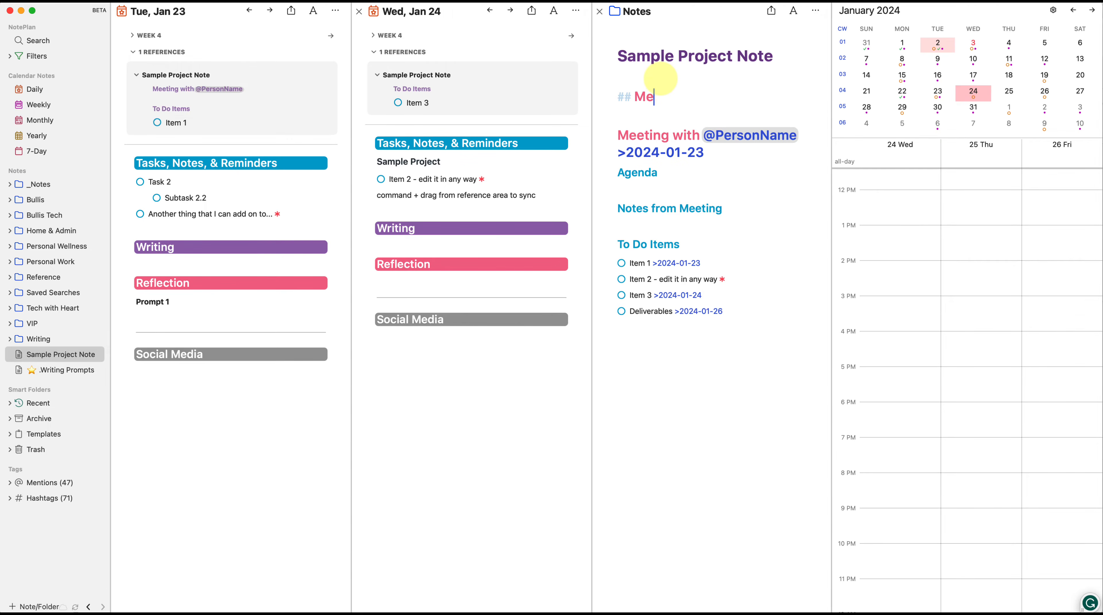
type("eting with @")
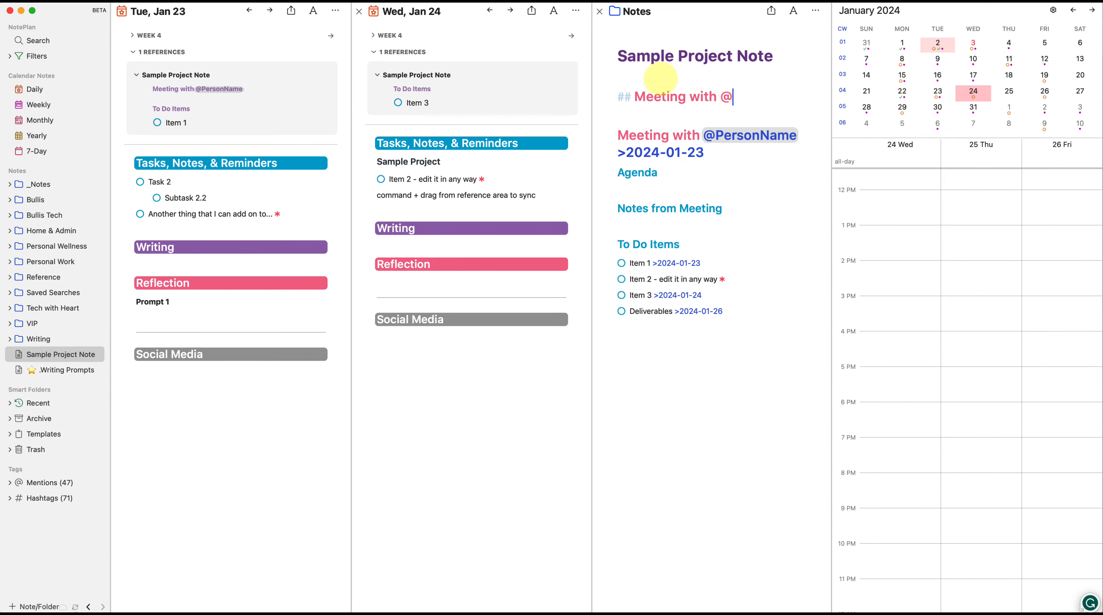
type("PersonaName >jan26")
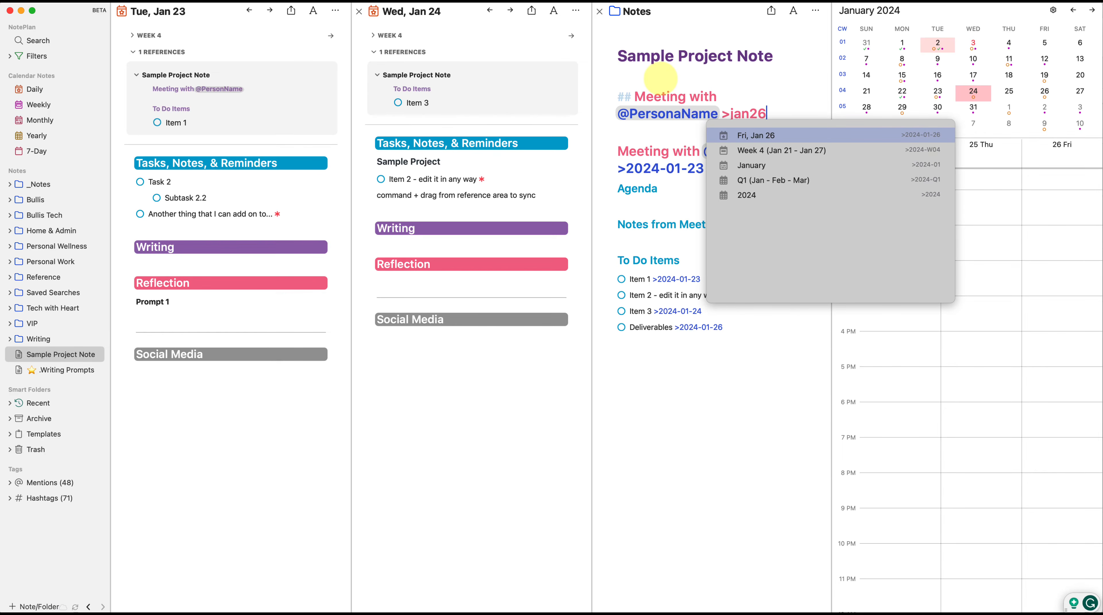
left_click(736, 134)
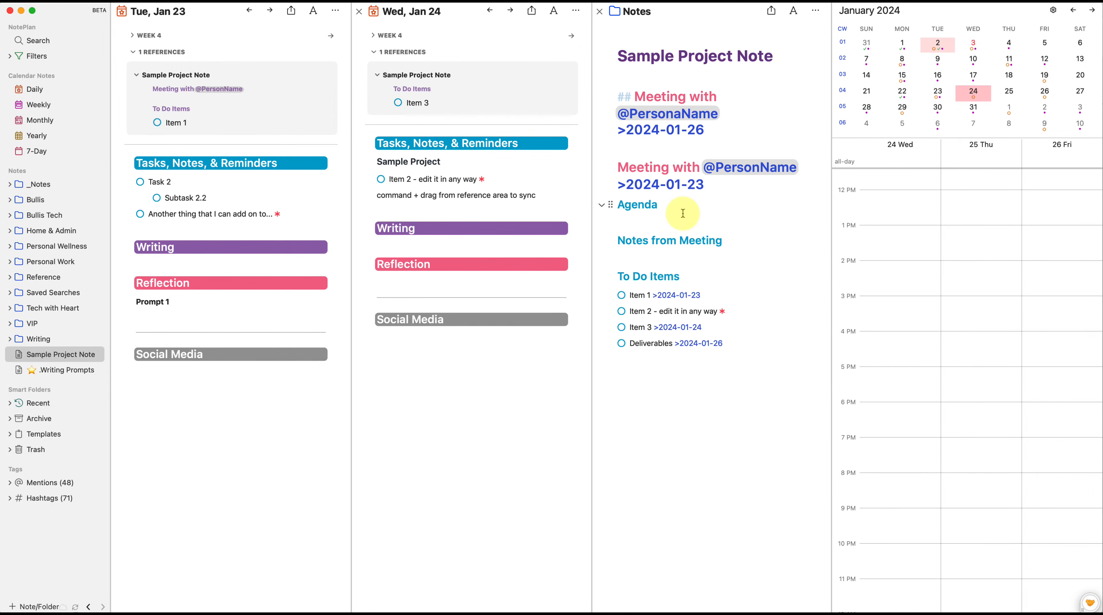
Step: Copy the URL to the To Do Items heading in Sample Project Note
left_click(610, 242)
left_click(693, 253)
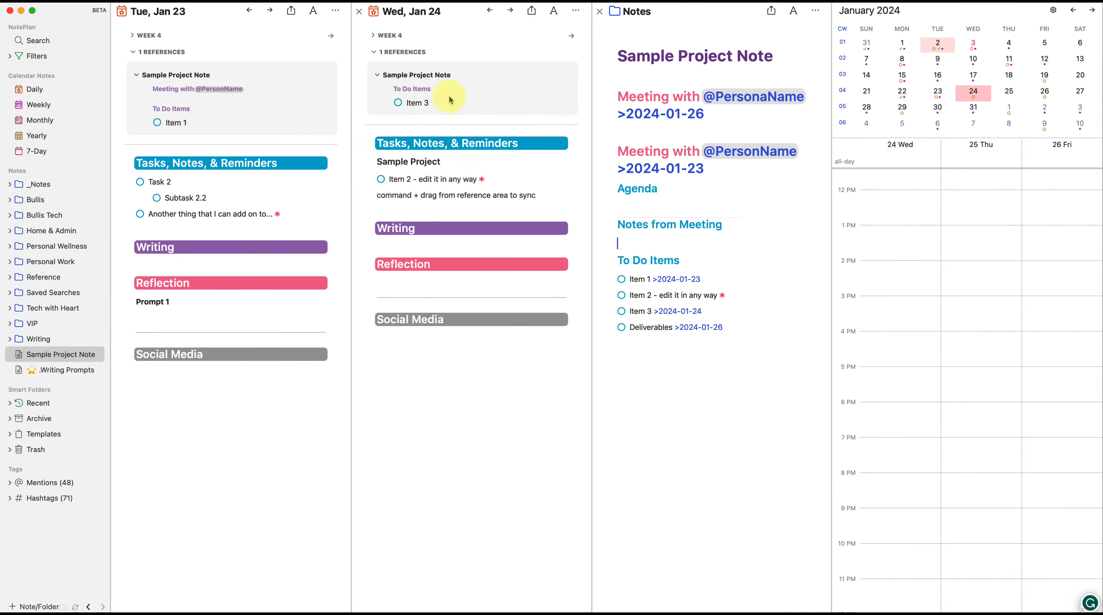
left_click(732, 258)
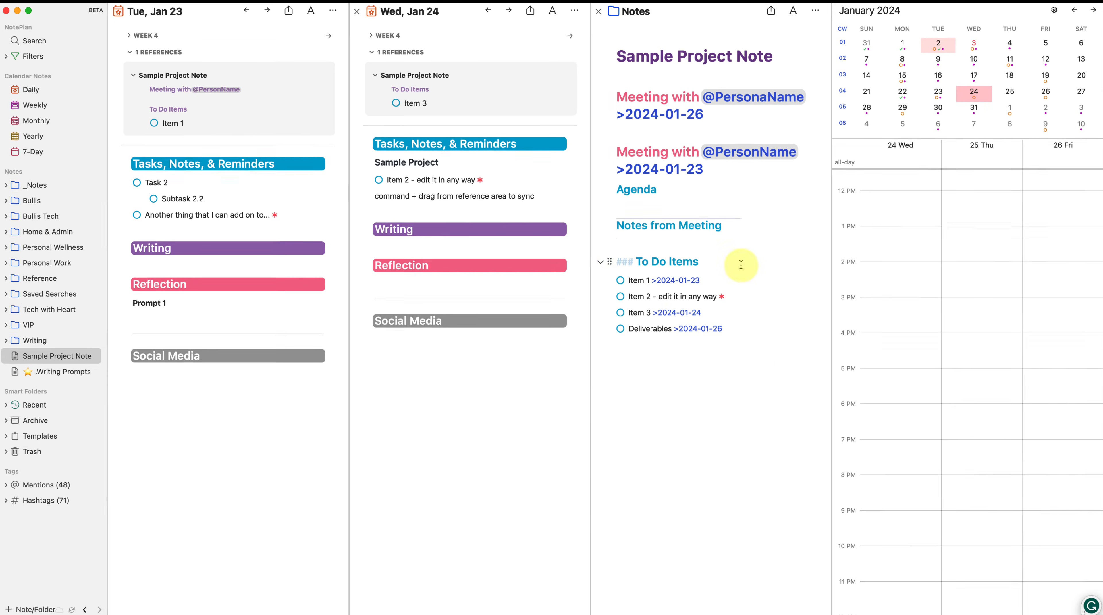
left_click_drag(762, 333, 581, 260)
left_click(704, 400)
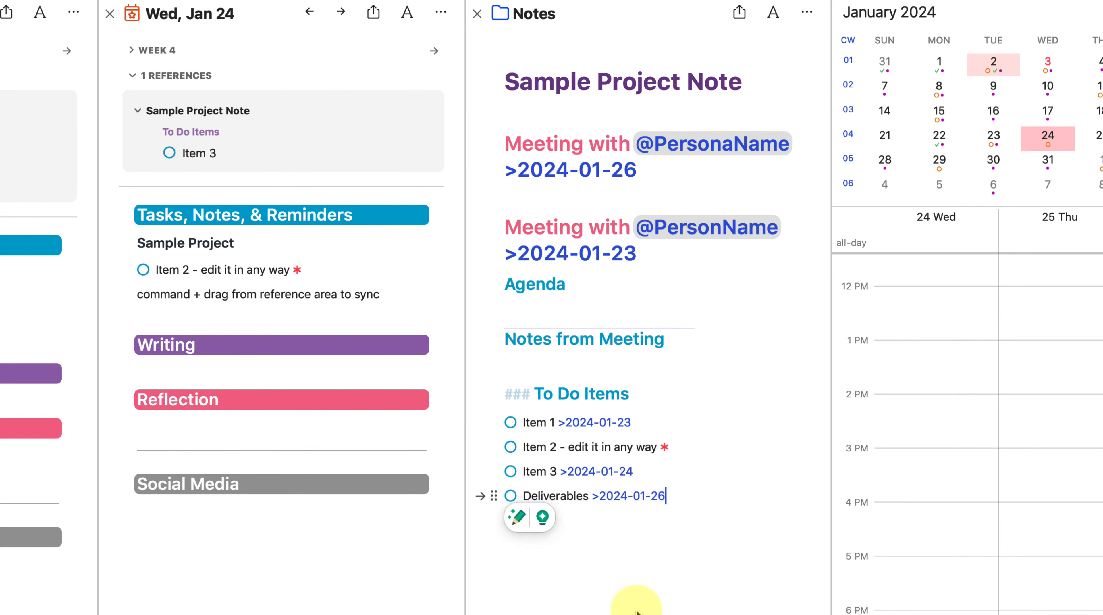
left_click(495, 394)
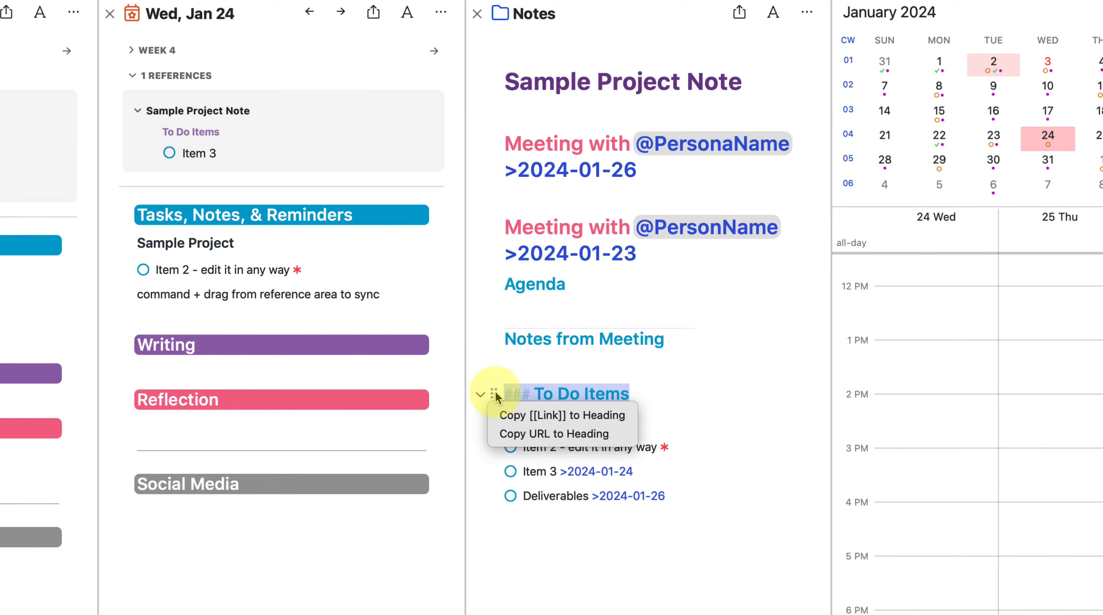
left_click(505, 434)
Step: Add the task "Work on" with the copied heading URL, titled "Sample Project To Do Items", below the text line in the January 24 note
left_click(414, 296)
key("Return")
key("Return")
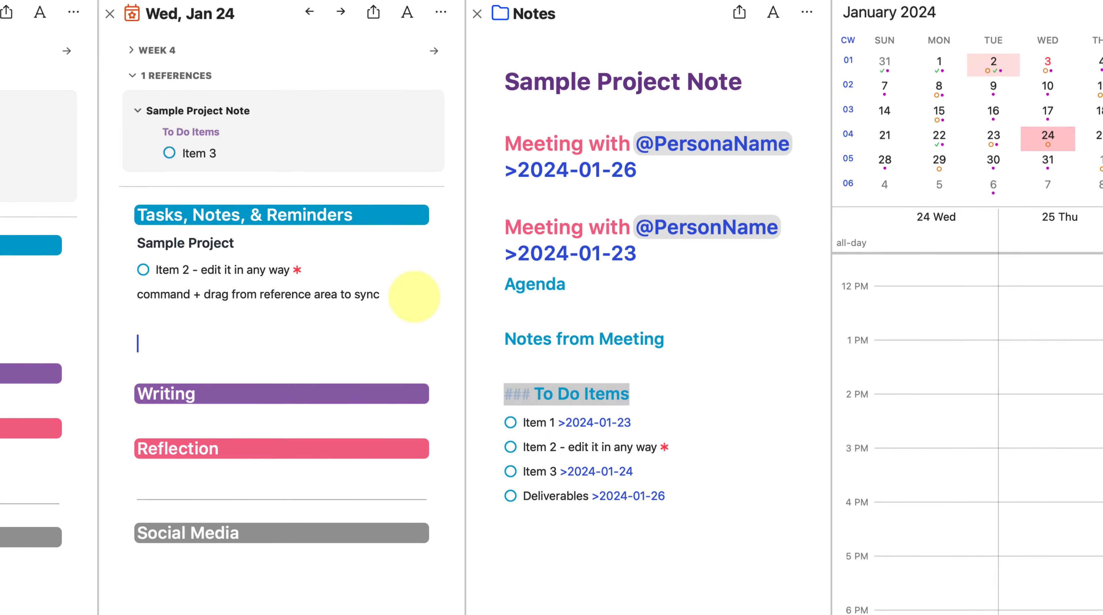
type("* Work ")
type("on")
key("super+v")
type("Sample Pr")
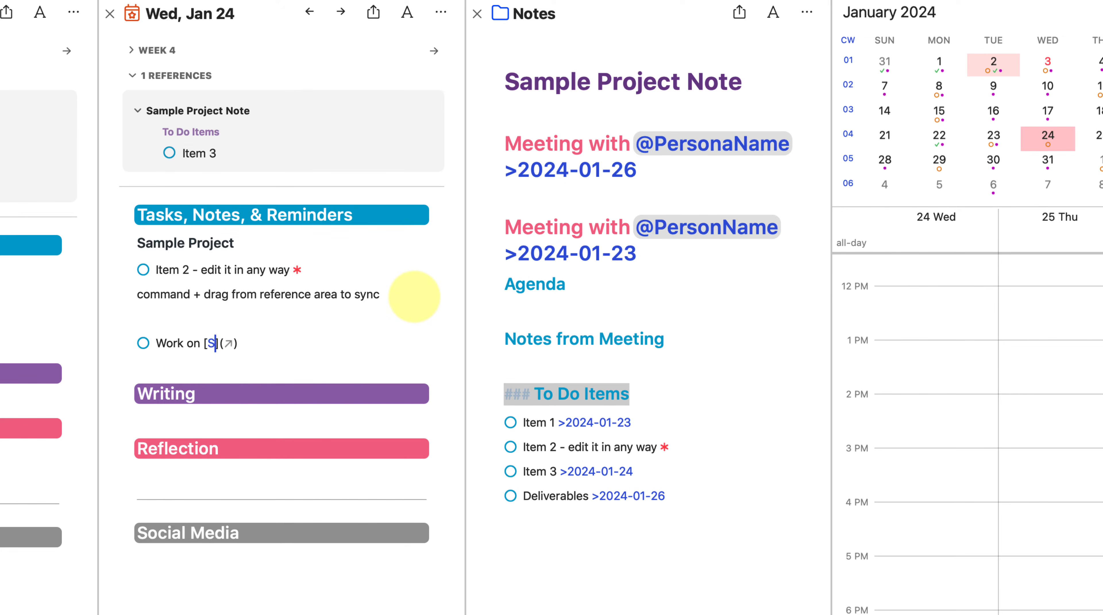
type("oject To D")
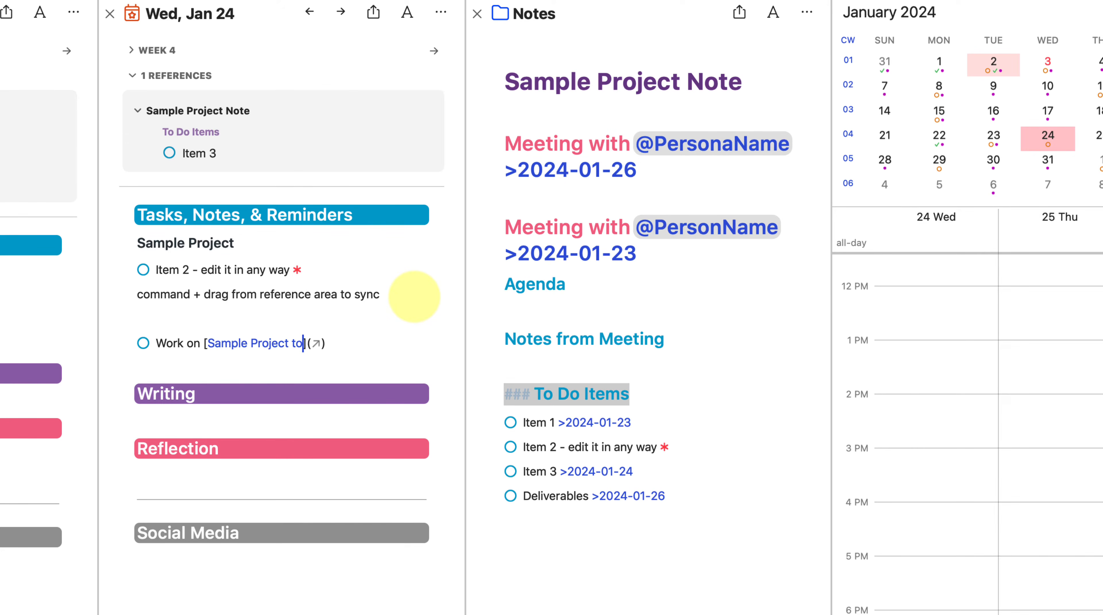
type("o Items")
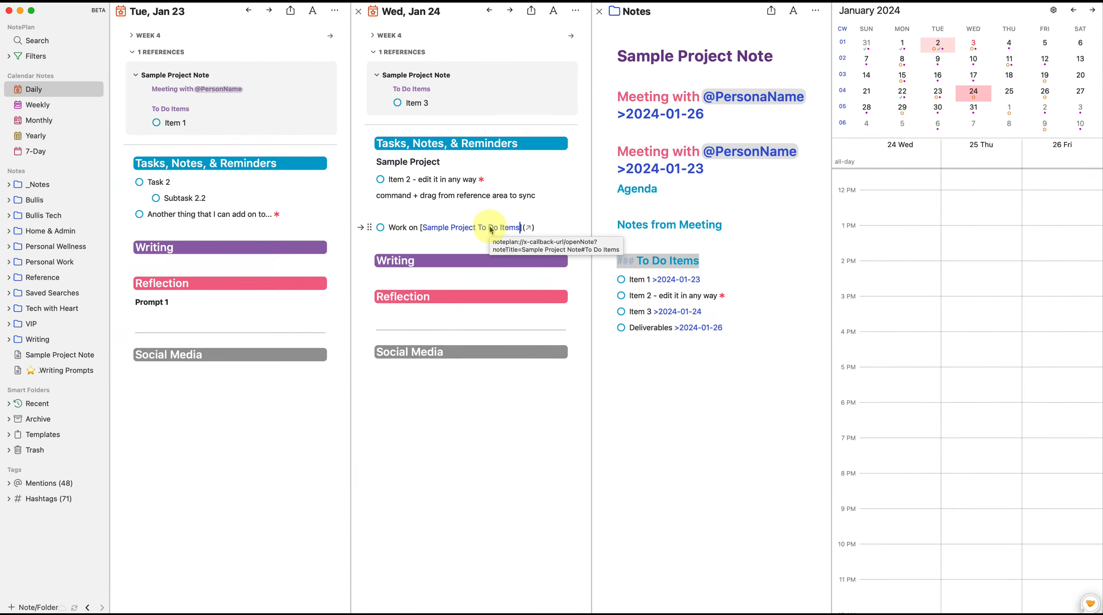
Step: Follow the Sample Project To Do Items link, widen the note window it opens, and select the To Do Items heading there
left_click(491, 228)
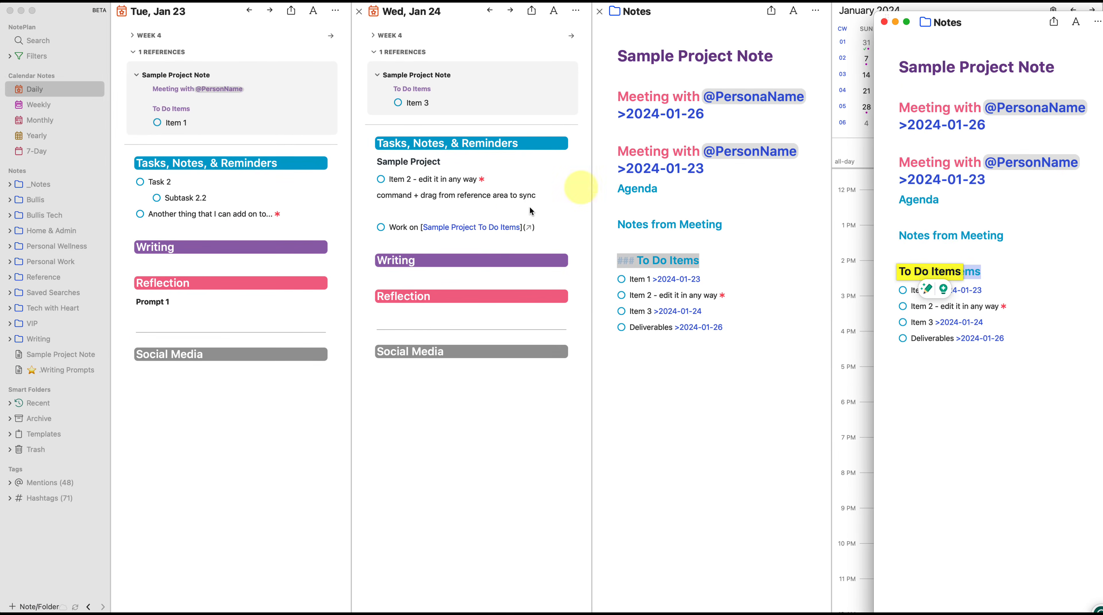
left_click_drag(873, 218, 469, 218)
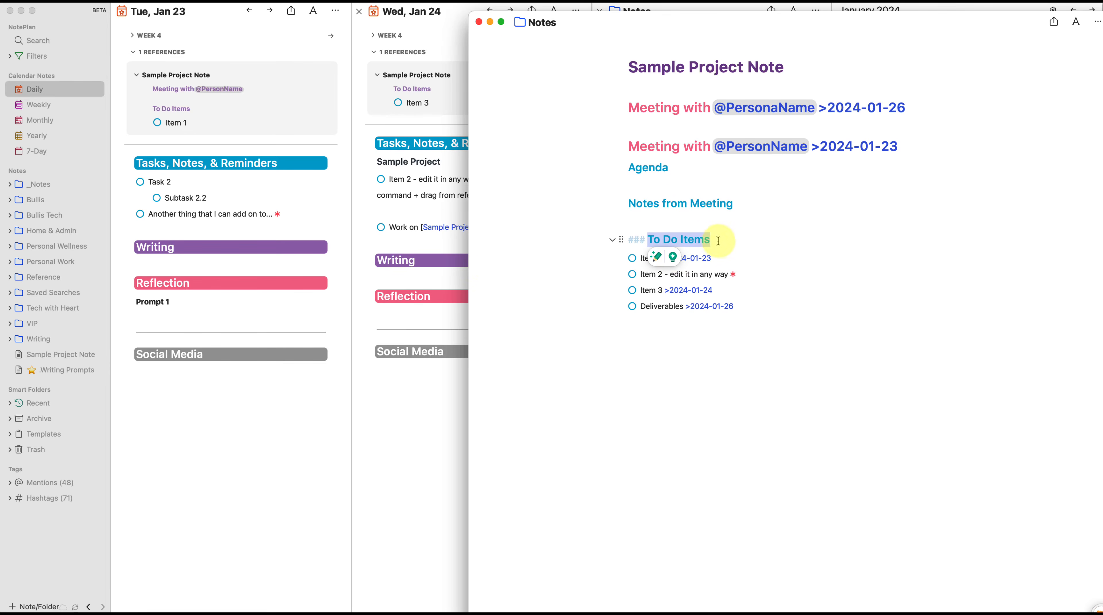
left_click_drag(721, 241, 622, 244)
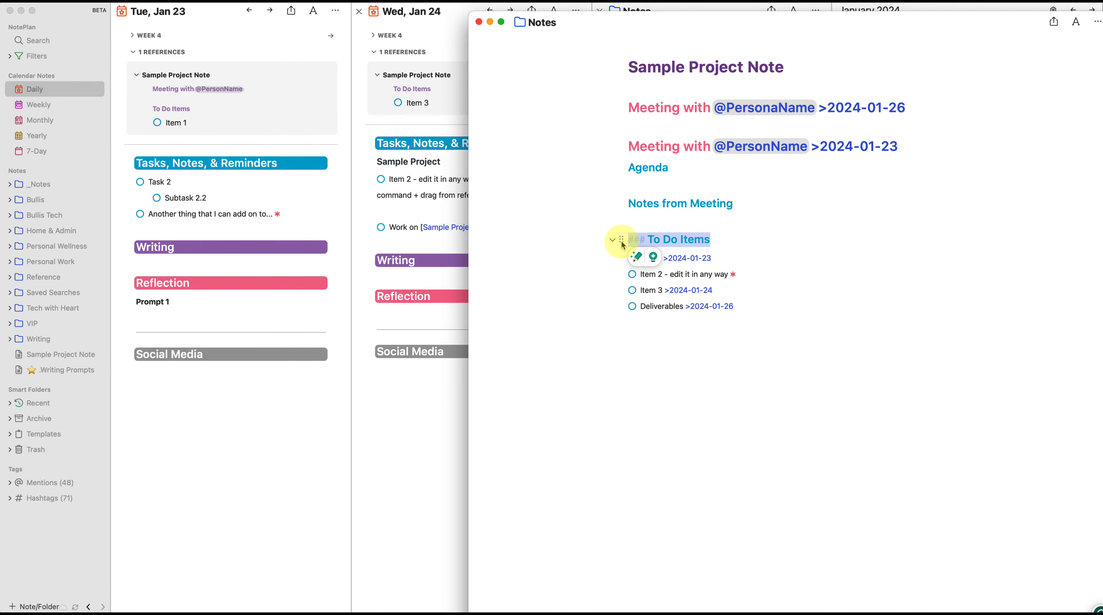
Step: Copy the [[Link]] to the To Do Items heading and paste it as a new task below the Work on task in the January 24 note
left_click(622, 240)
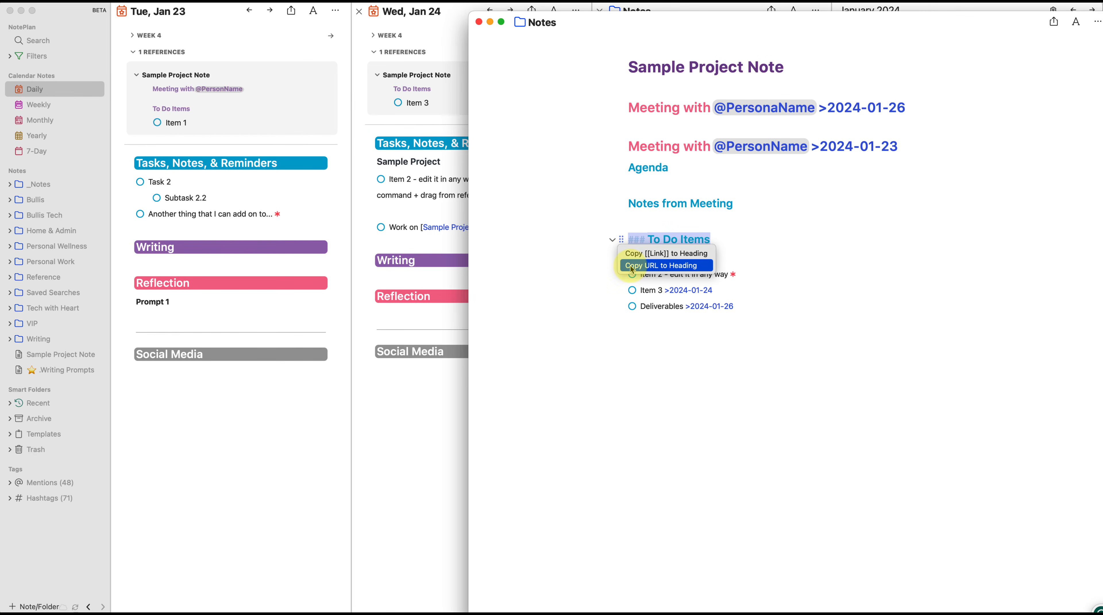
left_click(650, 254)
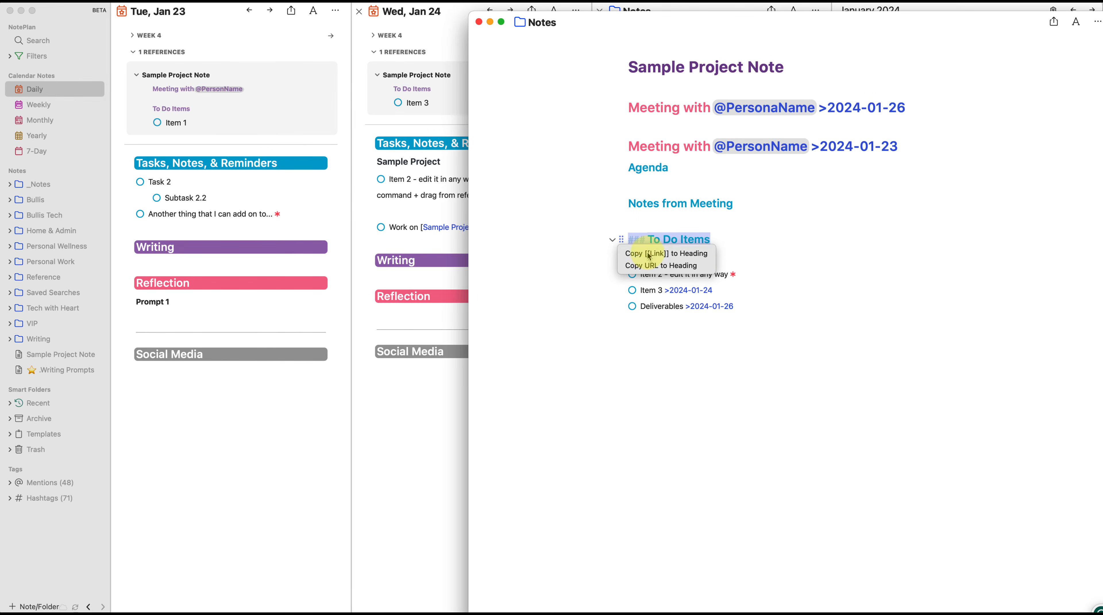
left_click_drag(468, 288, 796, 301)
left_click(537, 227)
key("Return")
key("super+v")
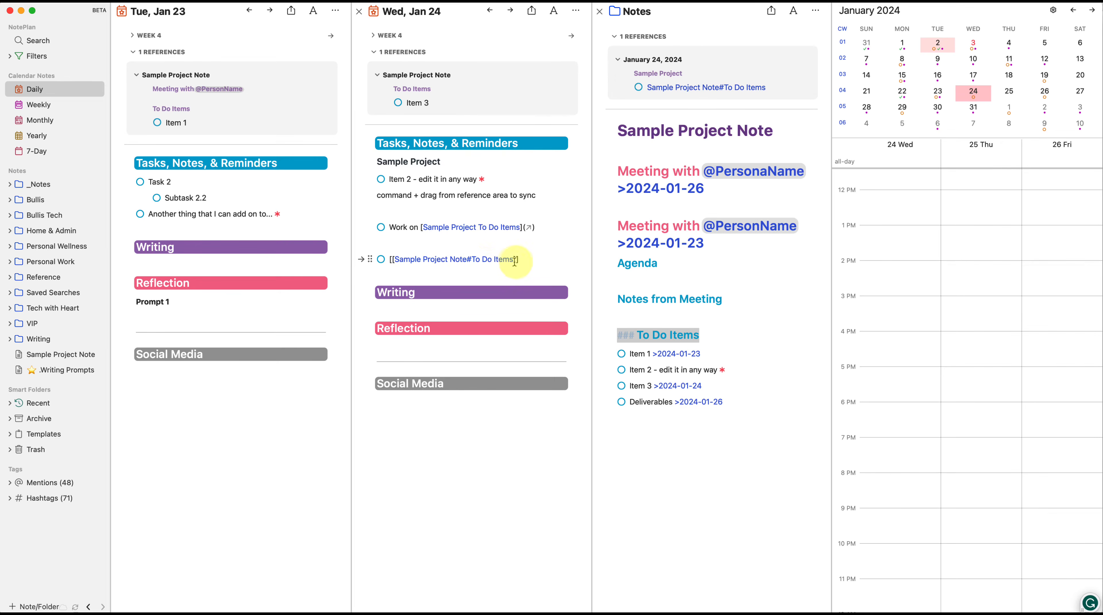
Step: Test the pasted Sample Project Note#To Do Items link and delete that task from the January 24 note
left_click(428, 258)
left_click_drag(872, 209, 499, 192)
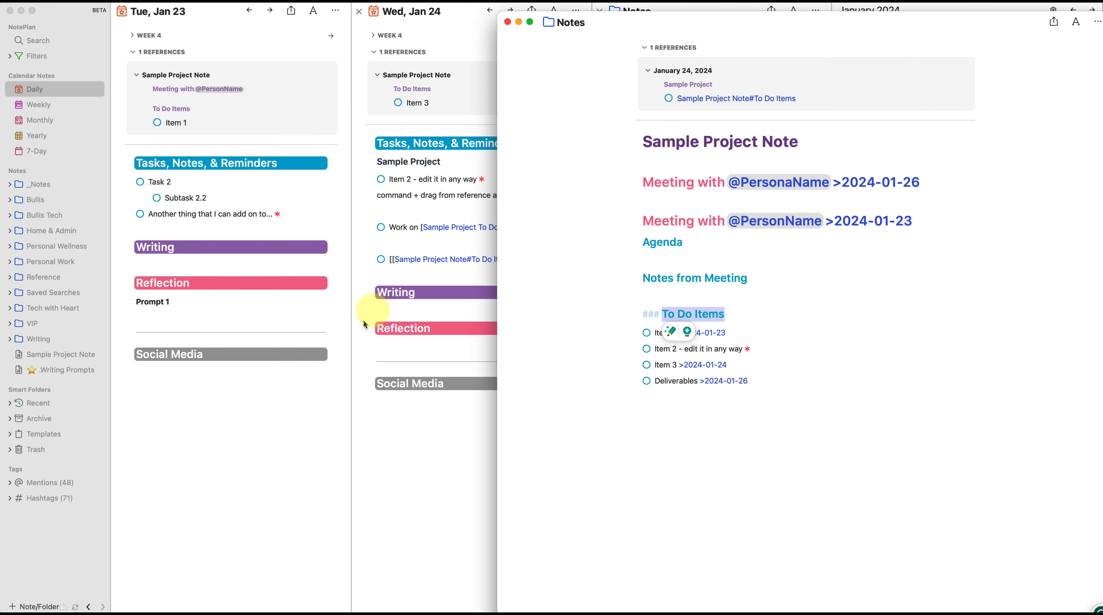
left_click(413, 271)
left_click_drag(537, 261, 364, 258)
key("BackSpace")
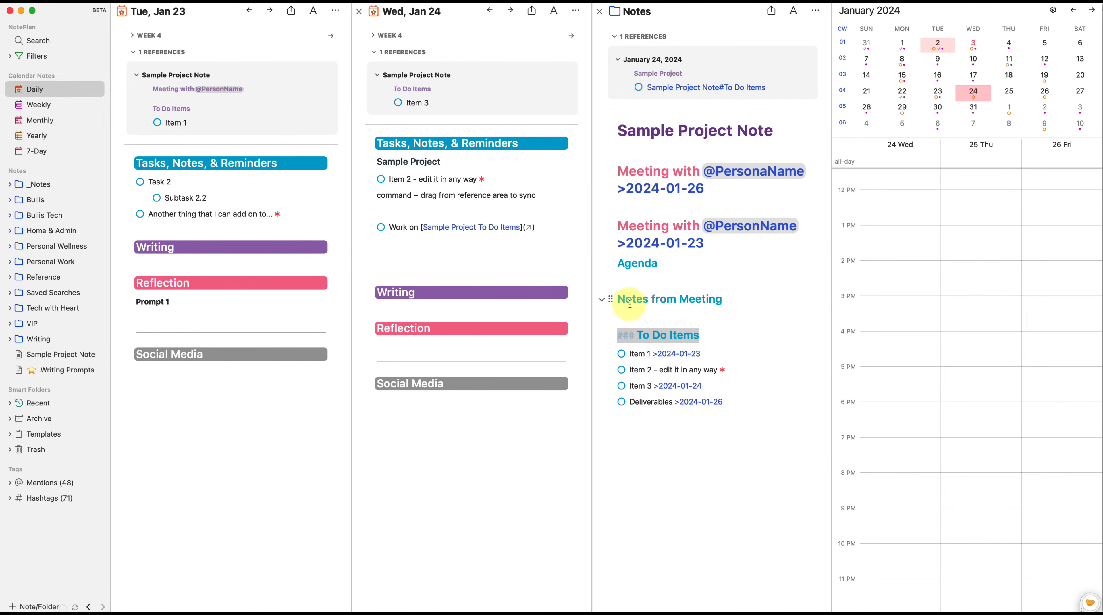
Step: Look at the link options of the Notes from Meeting heading and at the Link Creator plugin commands
left_click(612, 226)
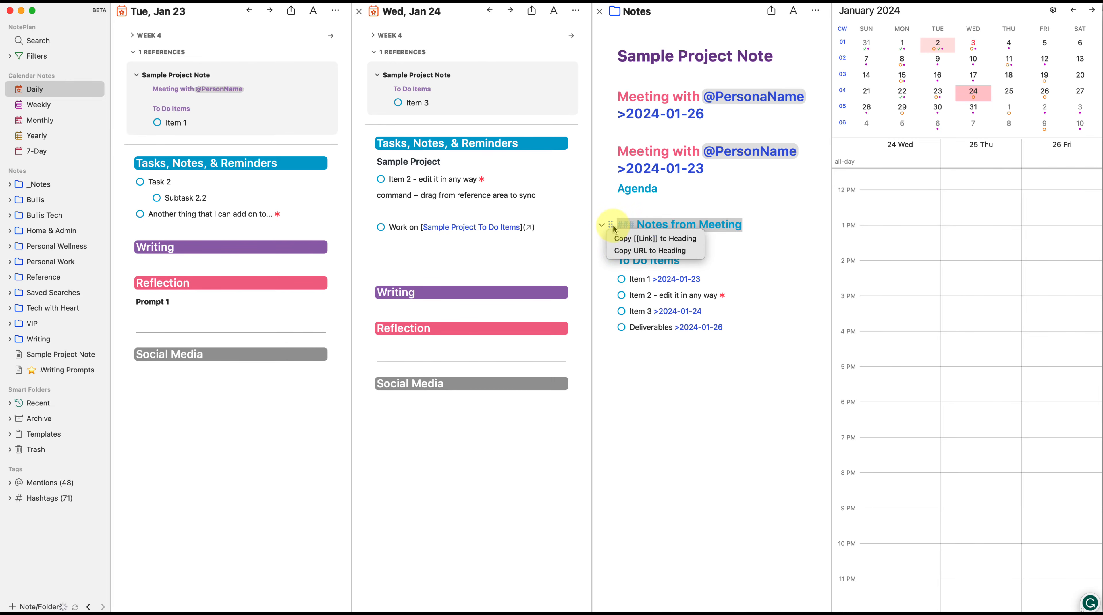
left_click(623, 250)
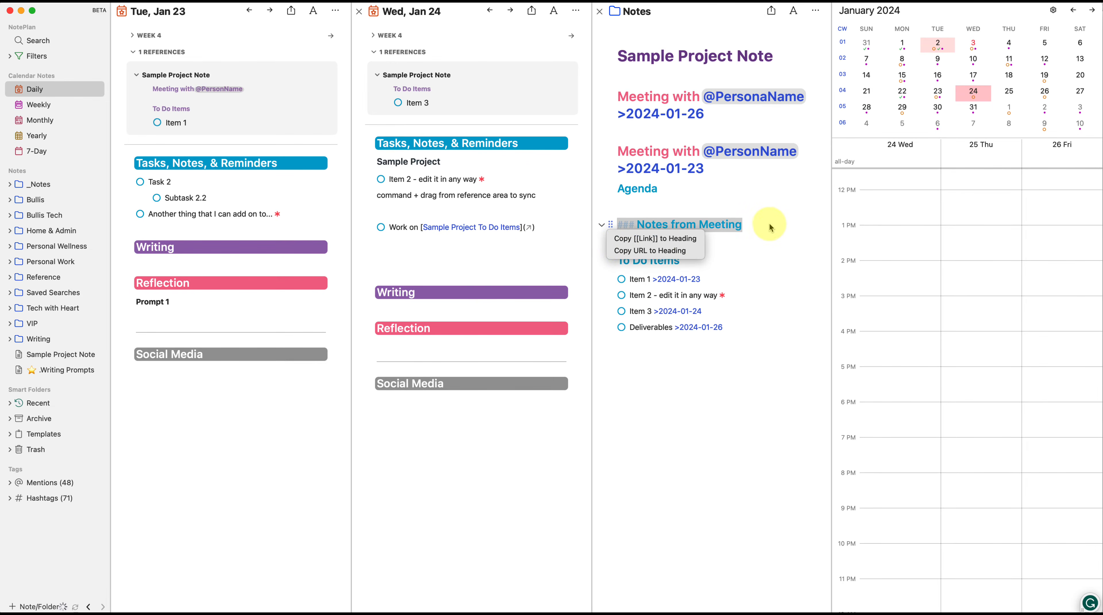
left_click(761, 227)
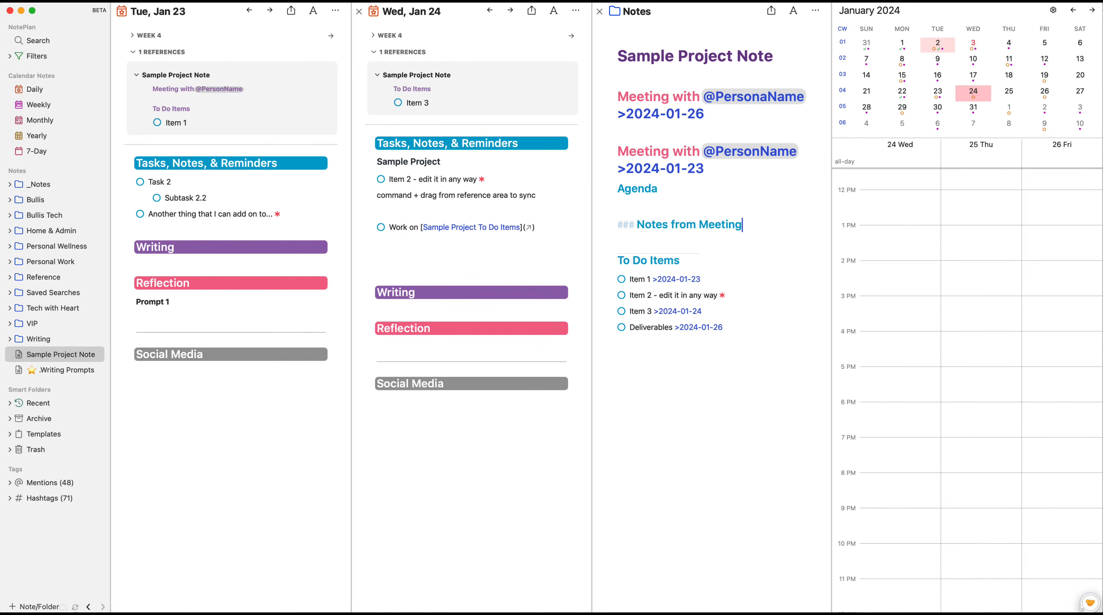
left_click(217, 1)
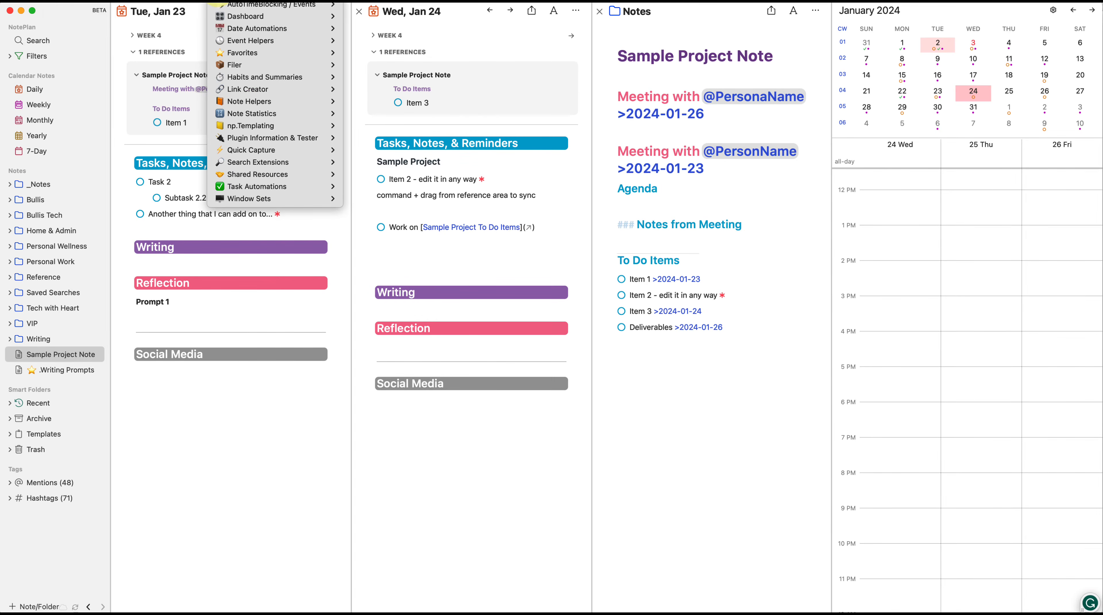
mouse_move(248, 91)
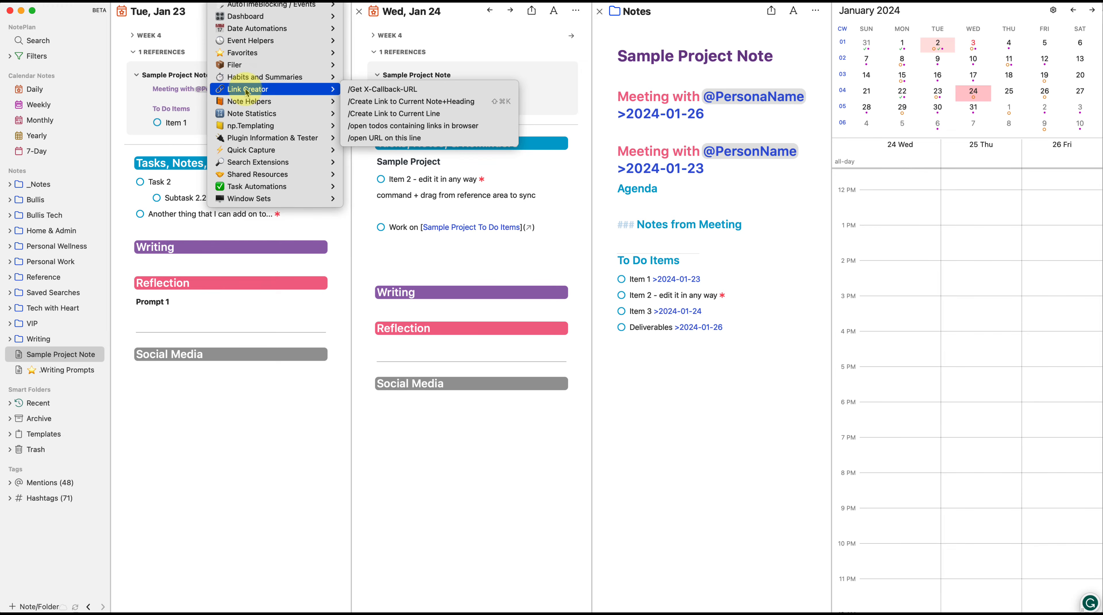
left_click(221, 1)
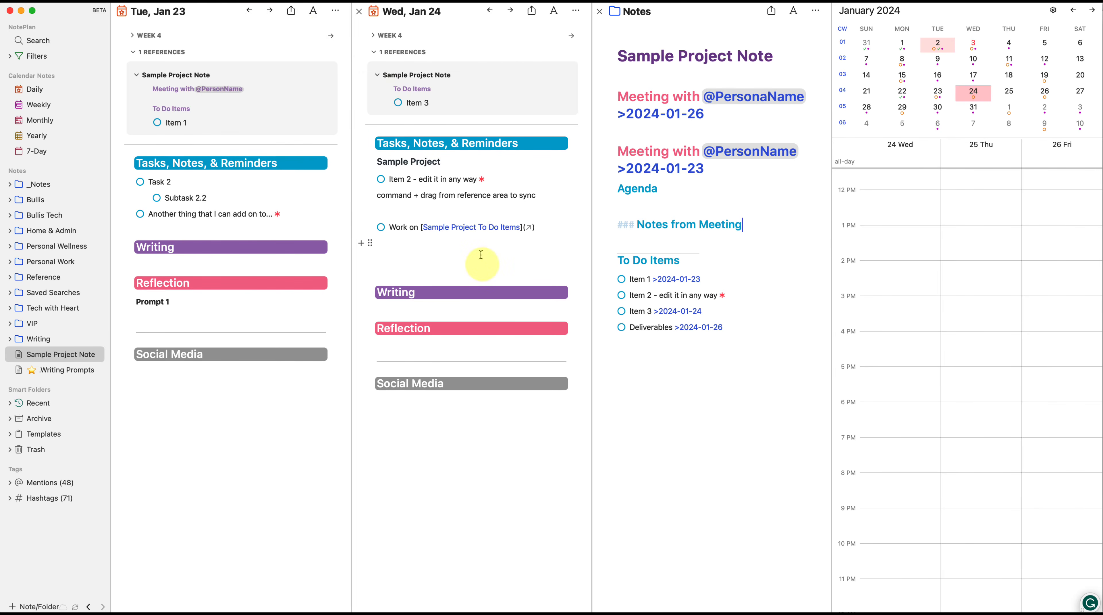
Step: Remove the empty lines below the Work on task in the January 24 note
left_click(483, 263)
key("BackSpace")
key("BackSpace")
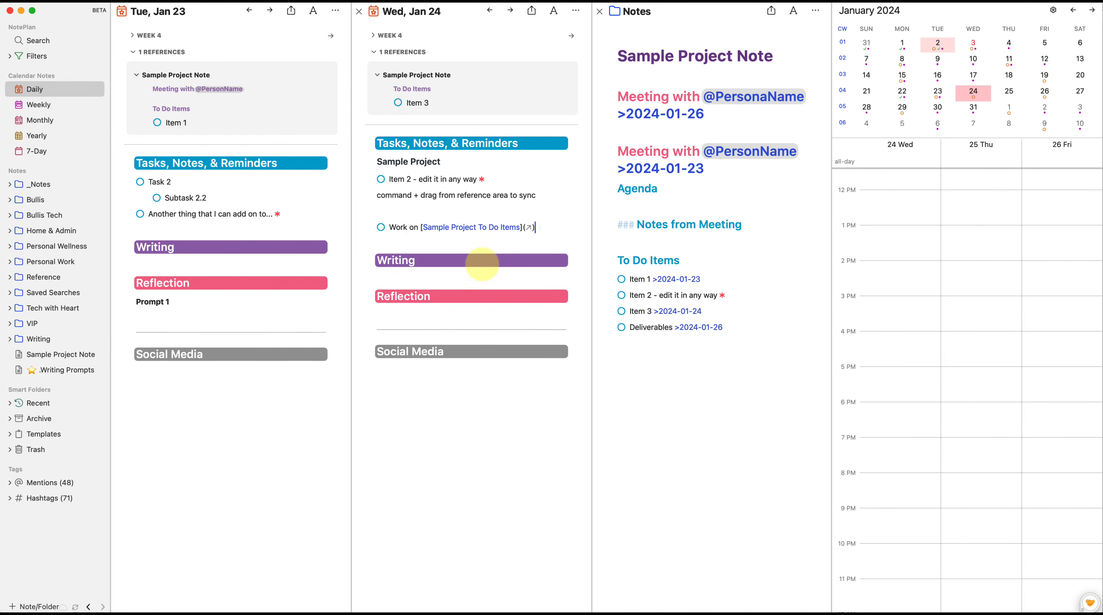
Step: Insert a horizontal divider line with --- between the two meetings in Sample Project Note
left_click(732, 128)
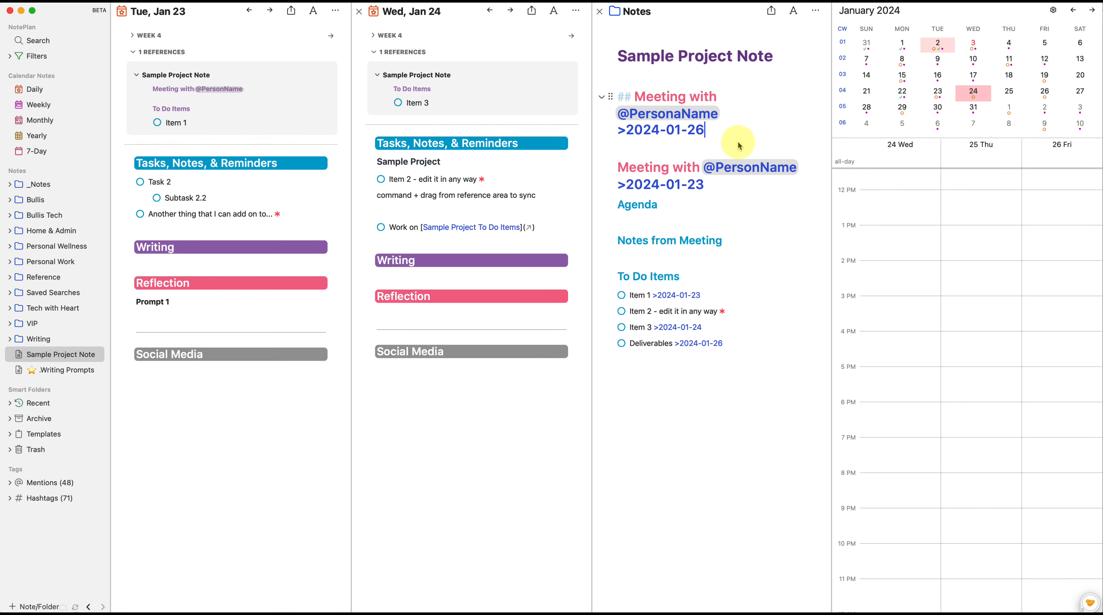
key("Return")
type("---")
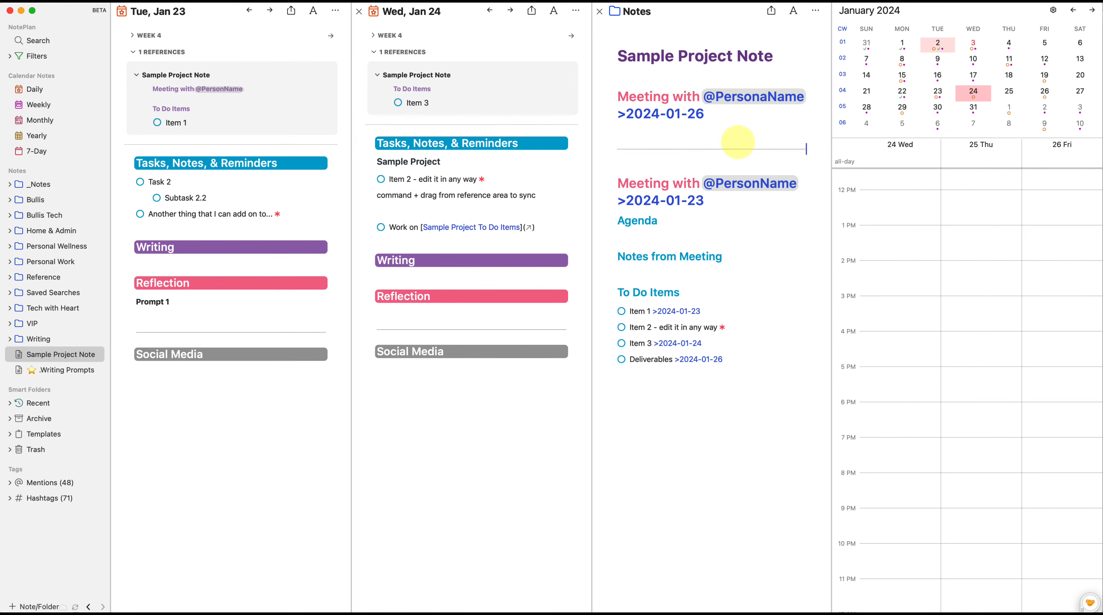
key("Down")
key("Down")
key("Down")
key("Up")
key("Up")
key("Up")
key("Up")
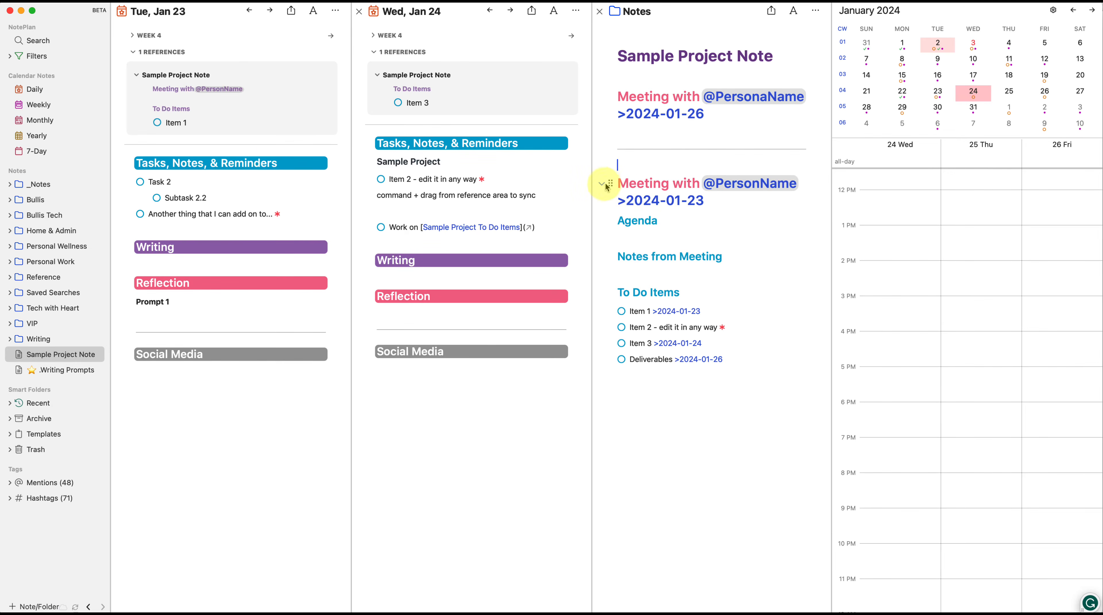
Step: Try collapsing and expanding each of the two meeting headings in Sample Project Note
left_click(604, 188)
left_click(603, 188)
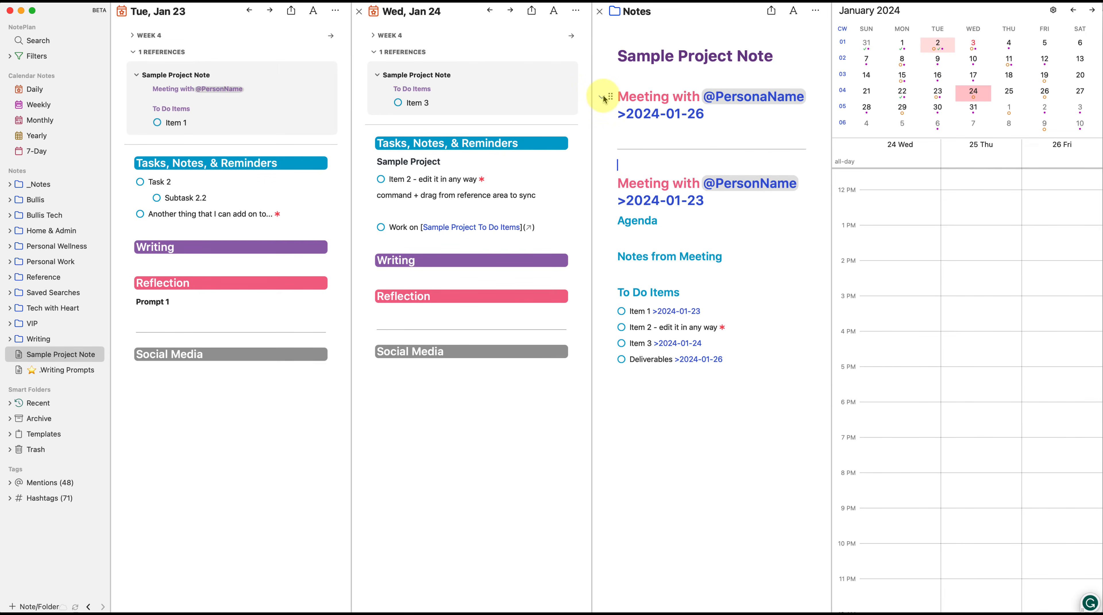
left_click(604, 96)
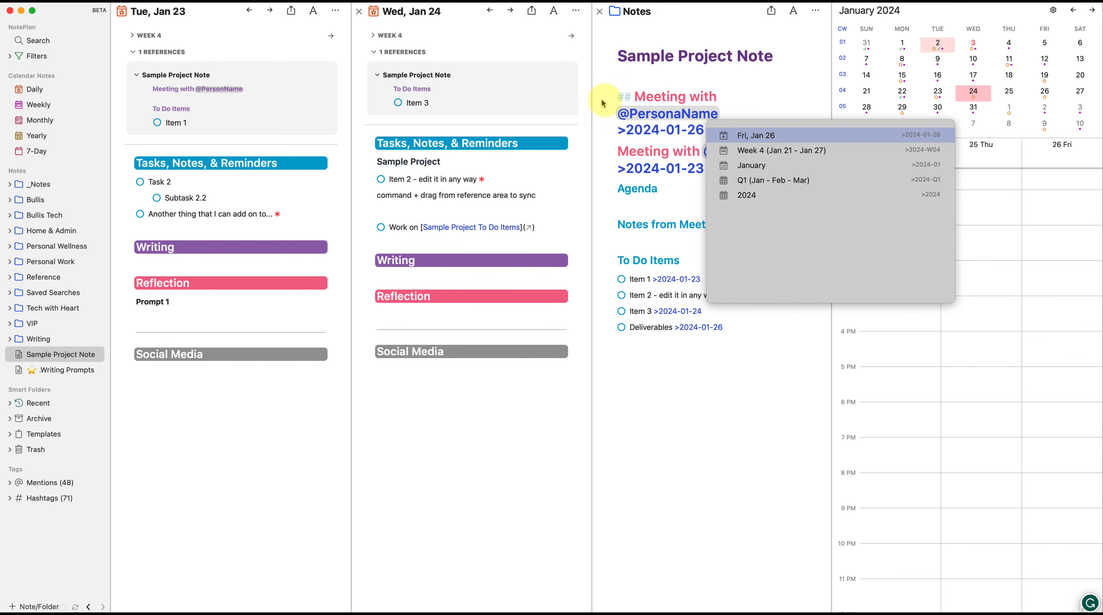
left_click(627, 142)
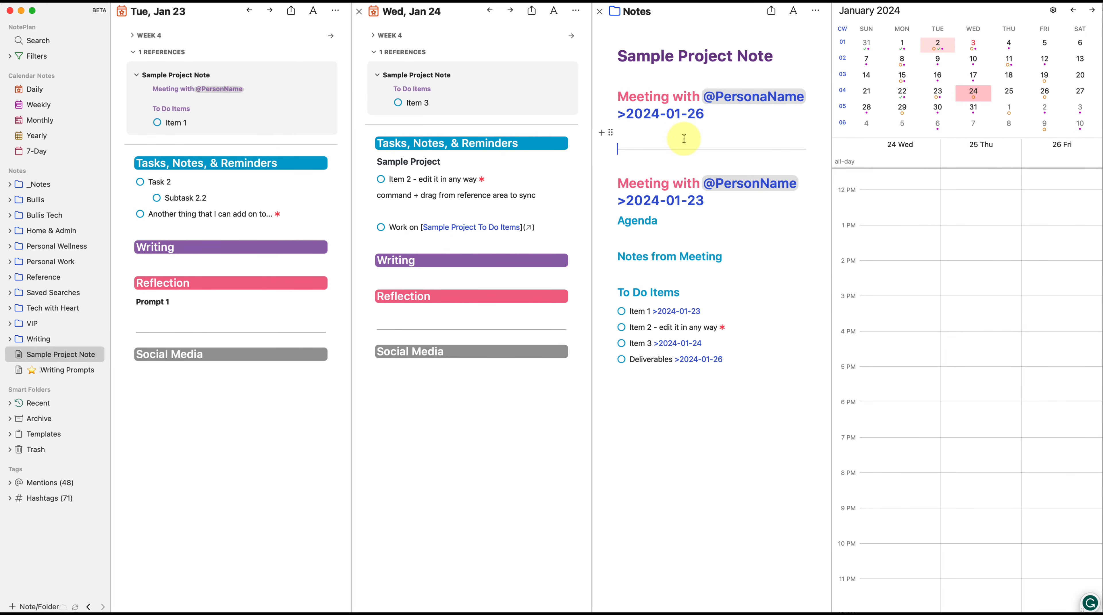
Step: Try a ### marker at the divider between the meetings, and erase it together with the blank line above the divider
type("###")
key("BackSpace")
key("BackSpace")
key("BackSpace")
key("BackSpace")
key("Down")
key("Down")
key("Up")
Step: Collapse both meetings to check how their content folds around the divider, and expand them again
left_click(602, 99)
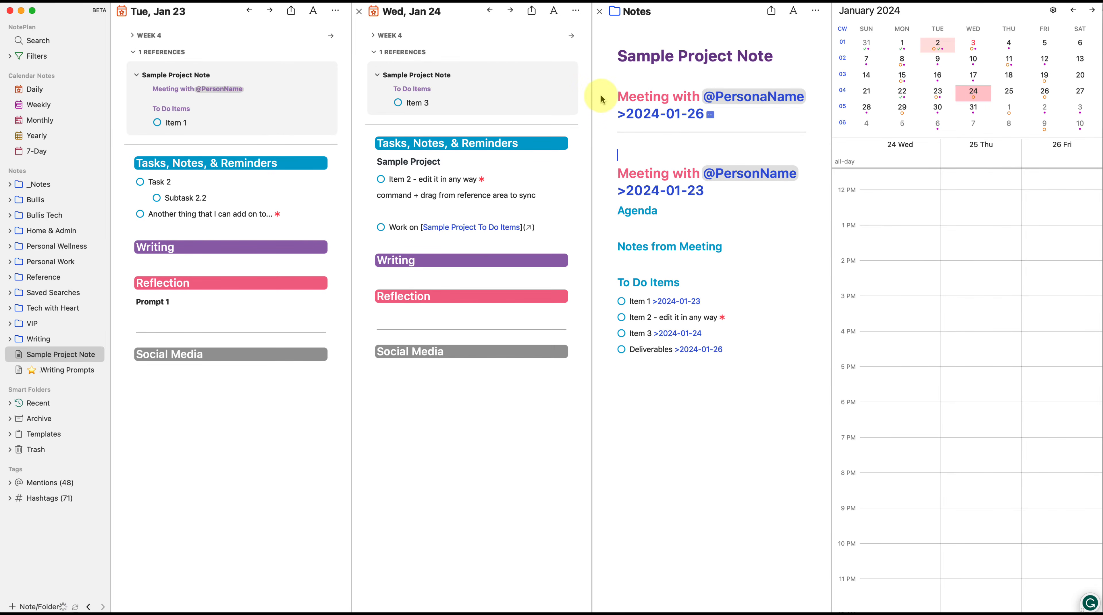
left_click(602, 175)
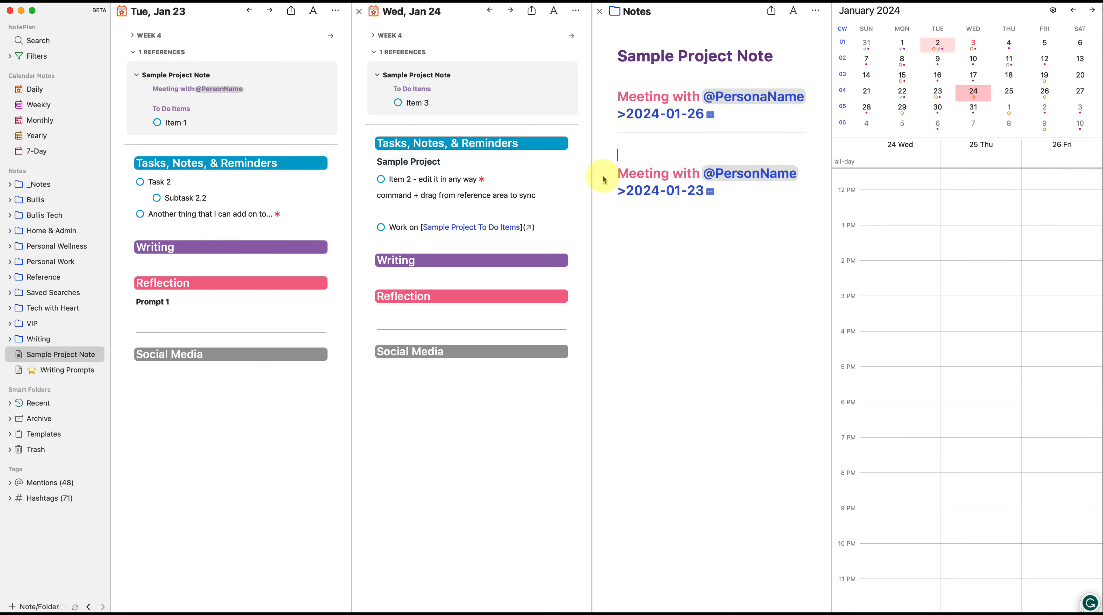
left_click(602, 176)
left_click(601, 103)
Step: Try an empty level-2 heading marker (##) with --- at the divider between the meetings, and erase the attempt
left_click(709, 136)
key("Return")
type("##")
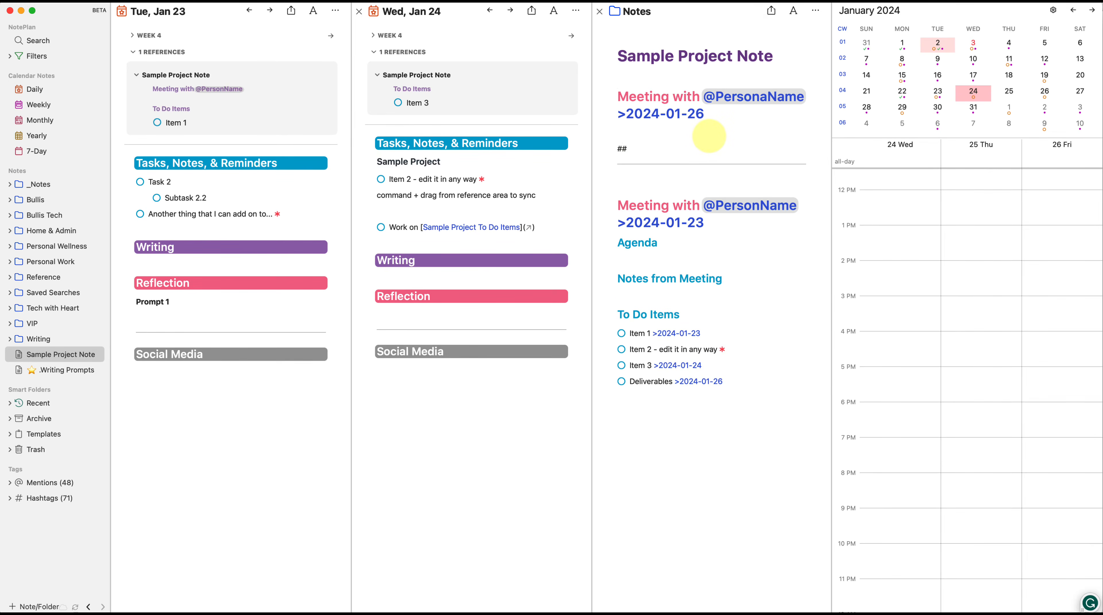
type(" ---")
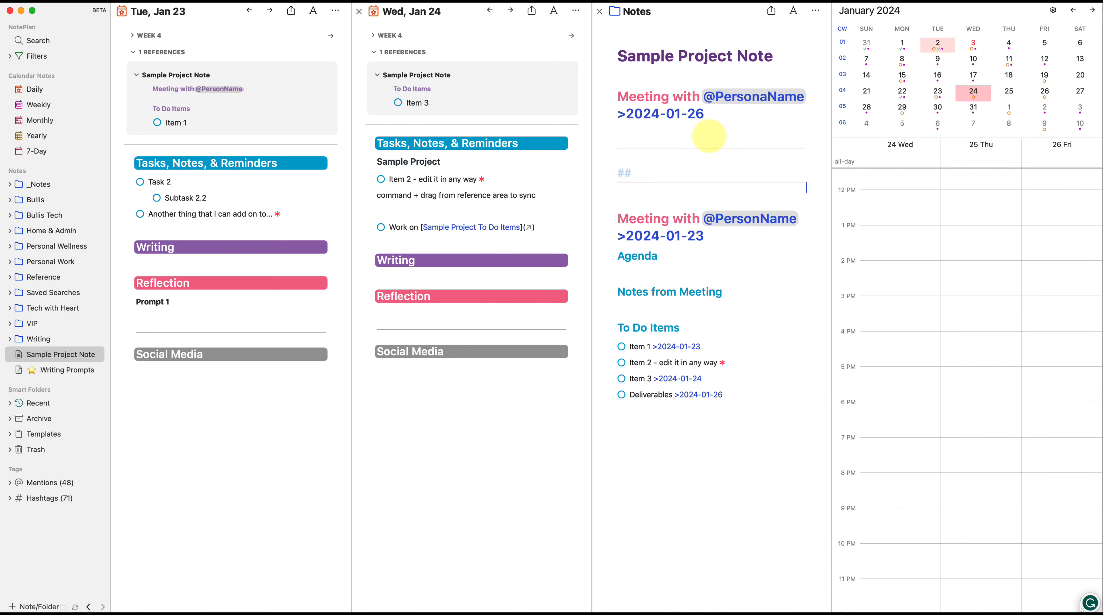
key("BackSpace")
key("BackSpace")
key("BackSpace")
key("BackSpace")
key("BackSpace")
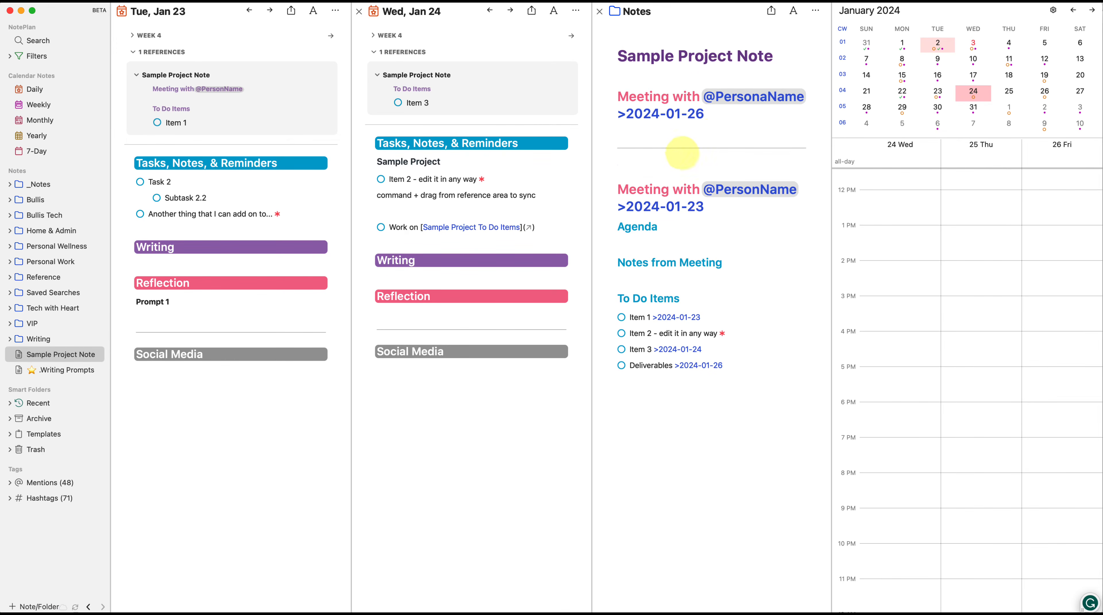
key("BackSpace")
Step: Show the January 23 daily note in place of the January 24 note and place the cursor in its "Another thing that I can add on to..." task
left_click(438, 312)
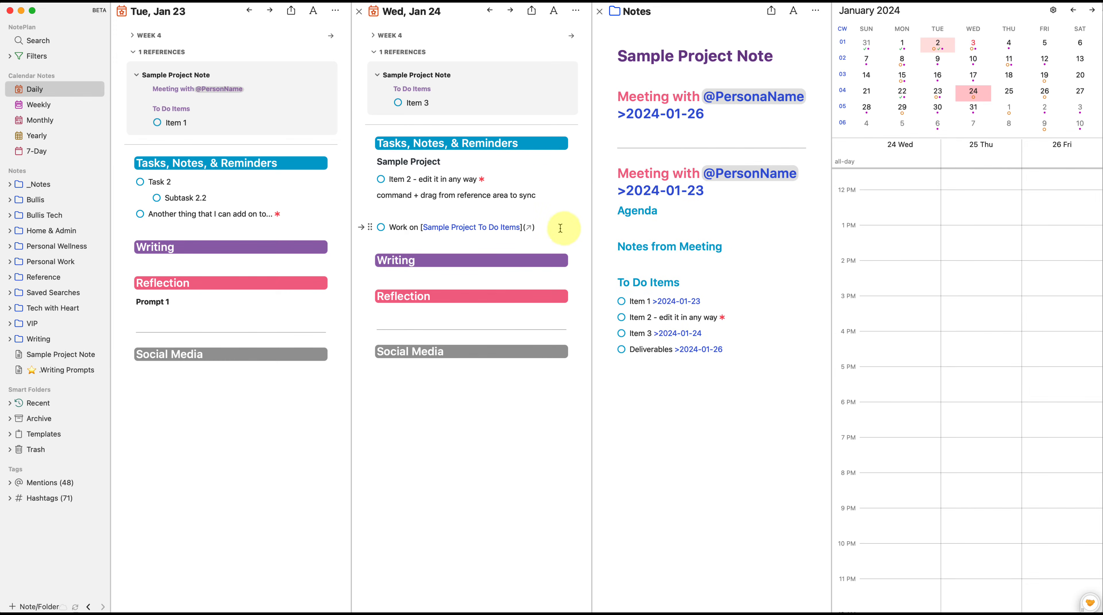
scroll(874, 304, "up", 5)
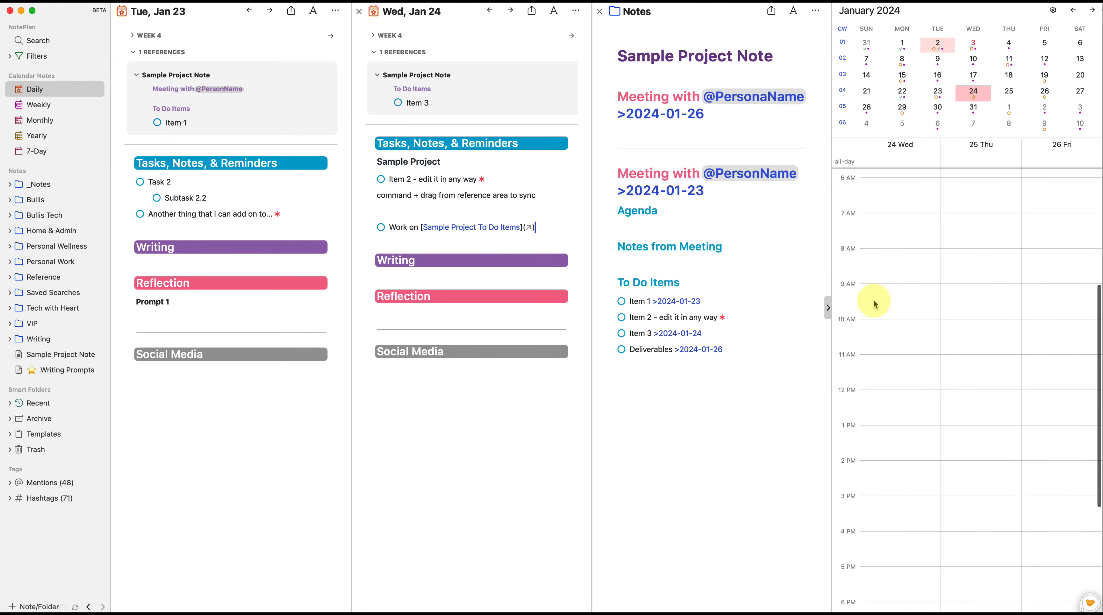
scroll(875, 304, "down", 6)
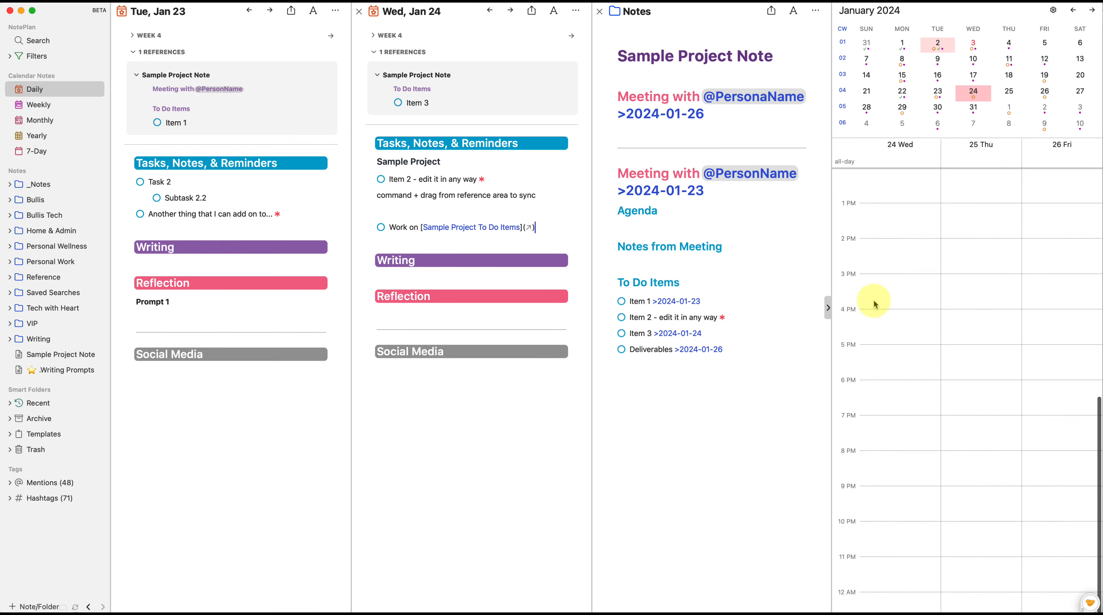
left_click(907, 95)
left_click(938, 94)
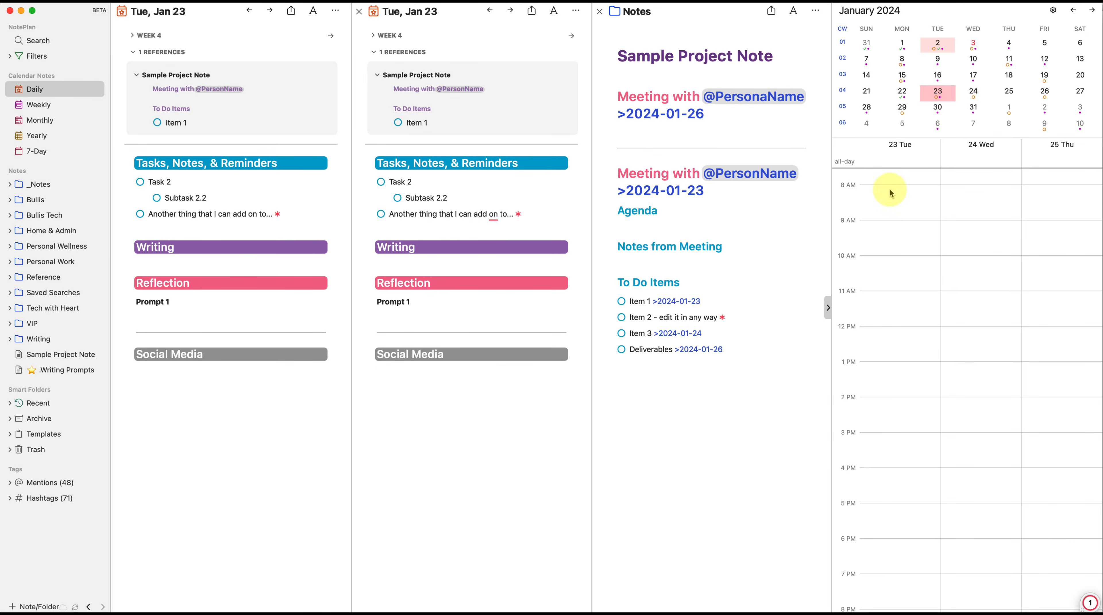
left_click(478, 214)
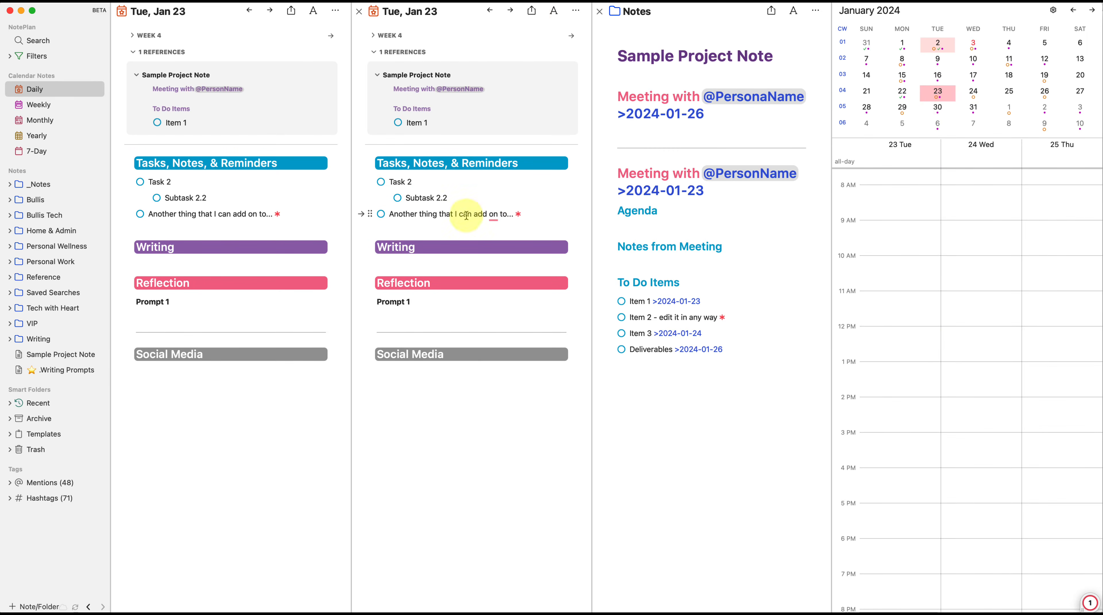
Step: Close the two extra note panes and add a level-3 "Time Blocks" heading below the tasks in the January 23 note
left_click(599, 12)
left_click(477, 12)
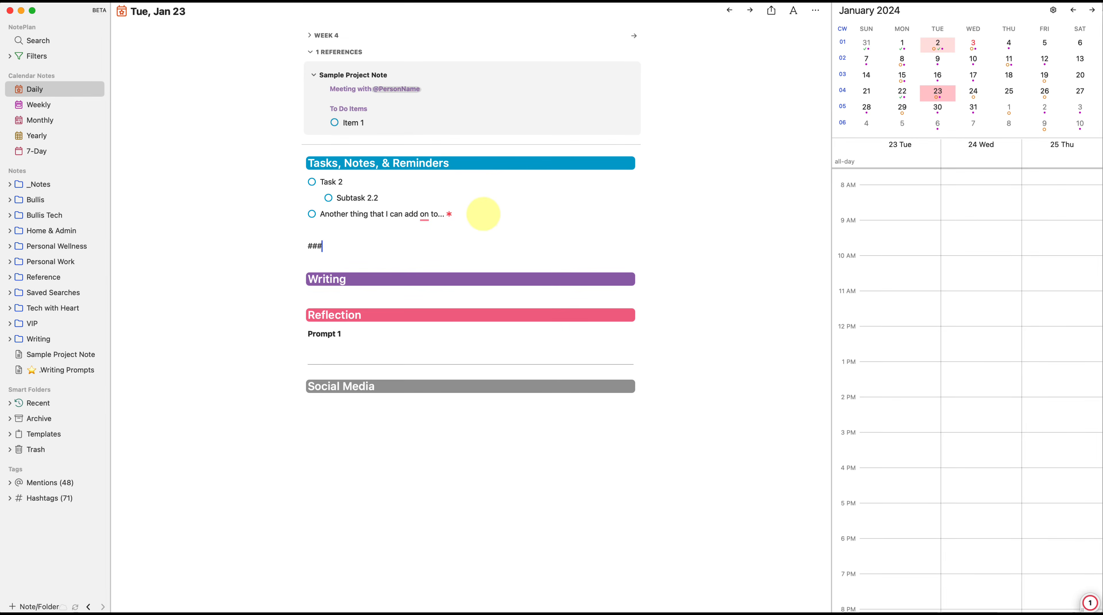
type("Time Blocks")
key("Return")
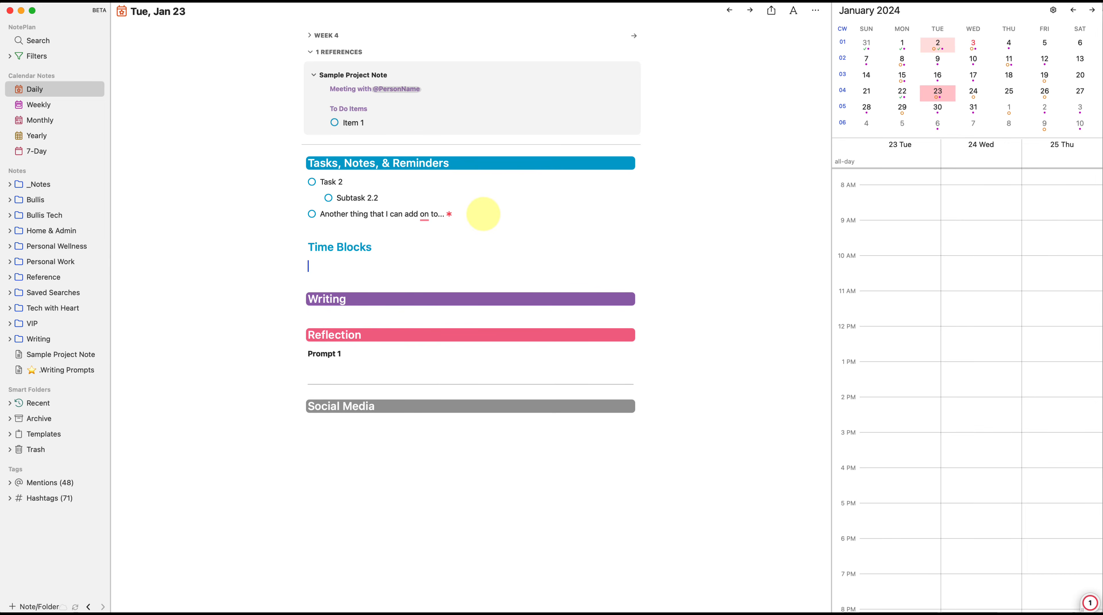
Step: Move Task 2 with its subtask under the Time Blocks heading, schedule it for 9:00am-10:00am, and show its timeblock's options
left_click_drag(300, 181, 318, 249)
left_click(323, 238)
type("9:00am-10")
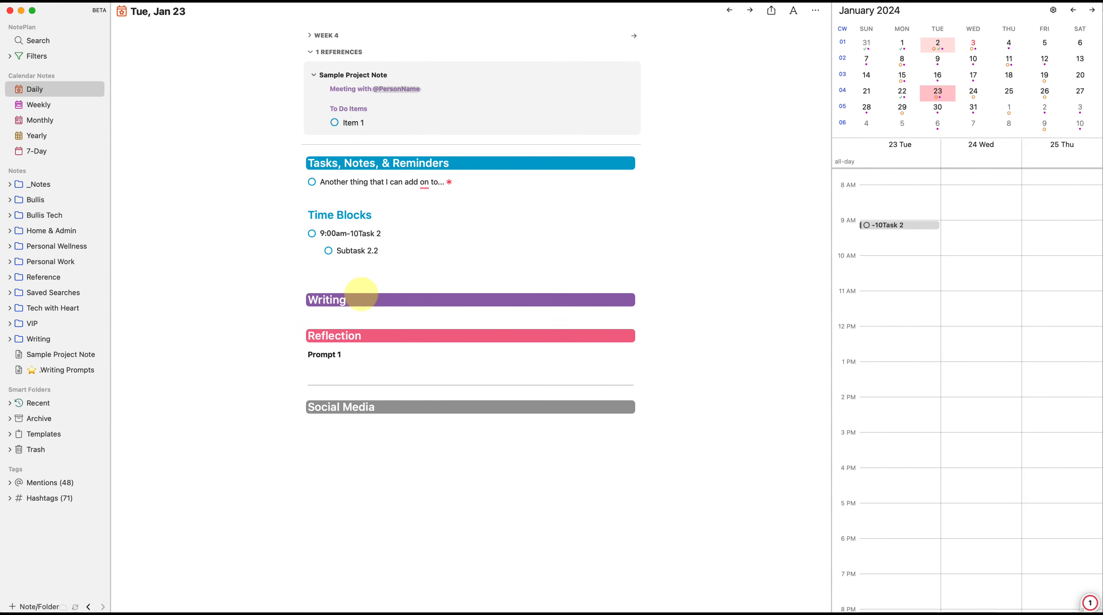
type(":00am")
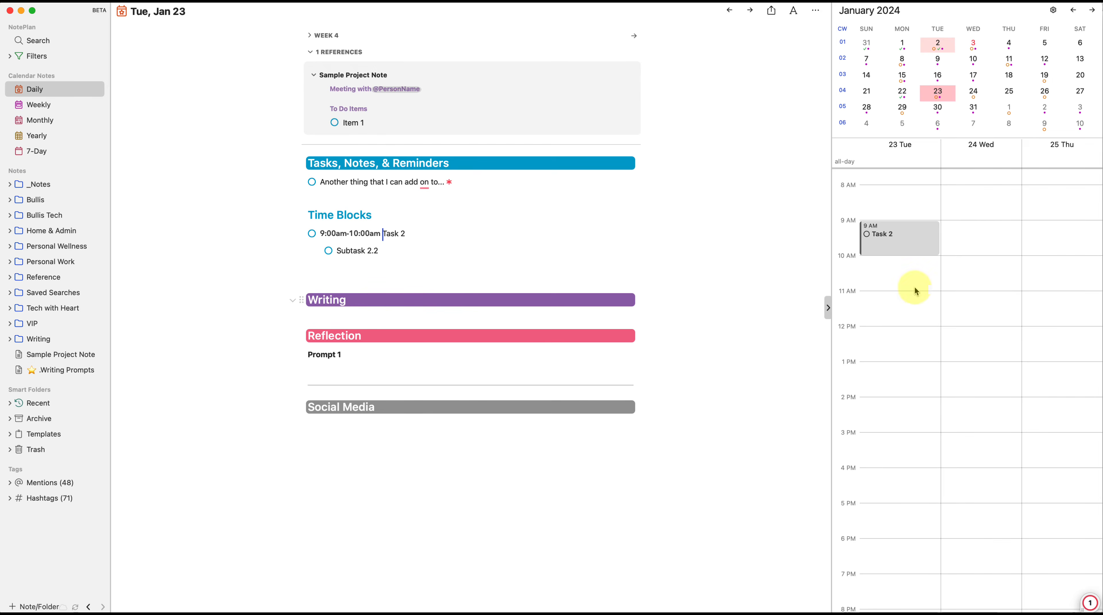
right_click(912, 254)
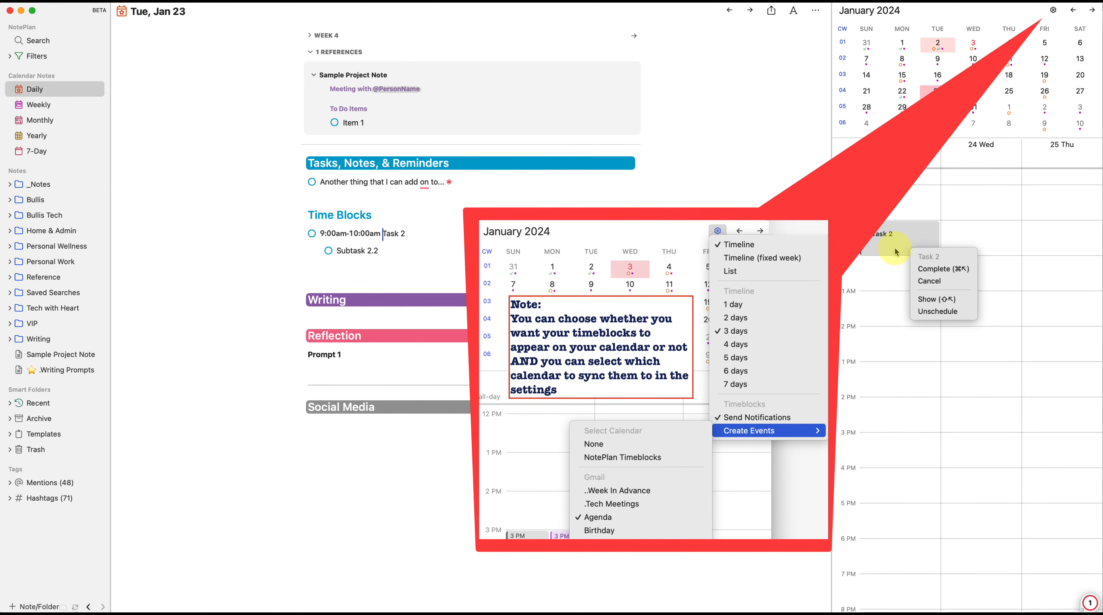
Step: Add a "Draft presentation" task below Subtask 2.2 and place it on the January 23 timeline as a 1 PM timeblock
left_click(393, 253)
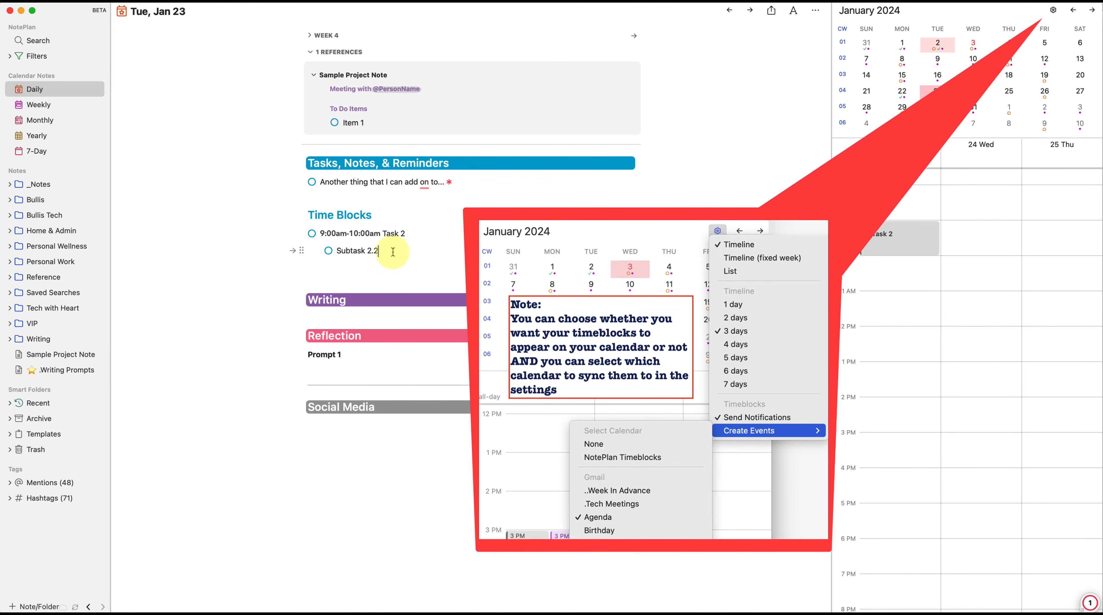
key("Return")
key("shift+Tab")
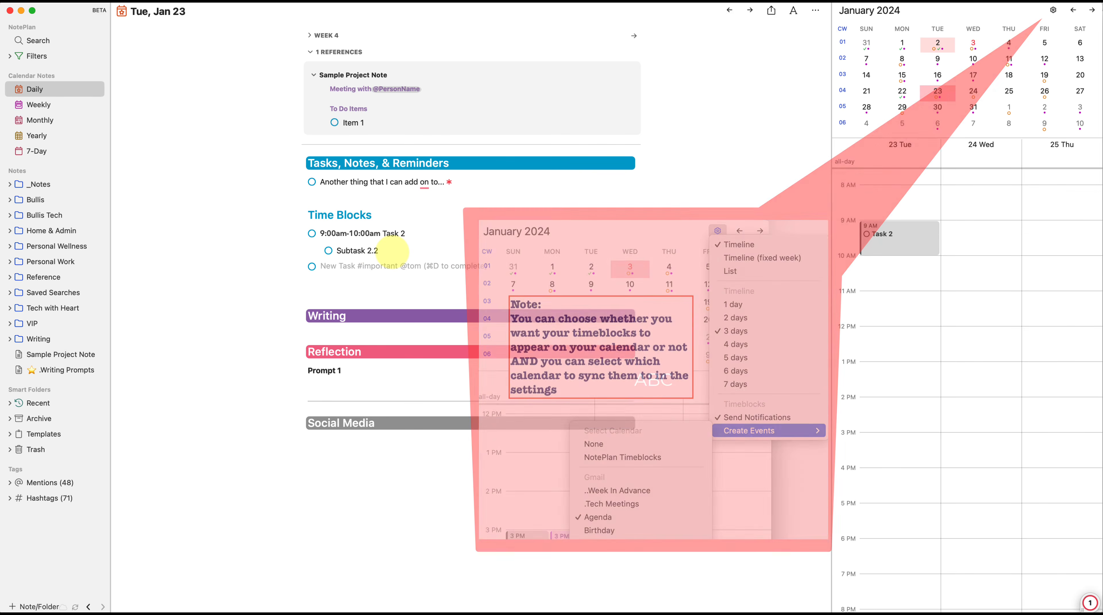
type("Draft presentation")
mouse_move(303, 269)
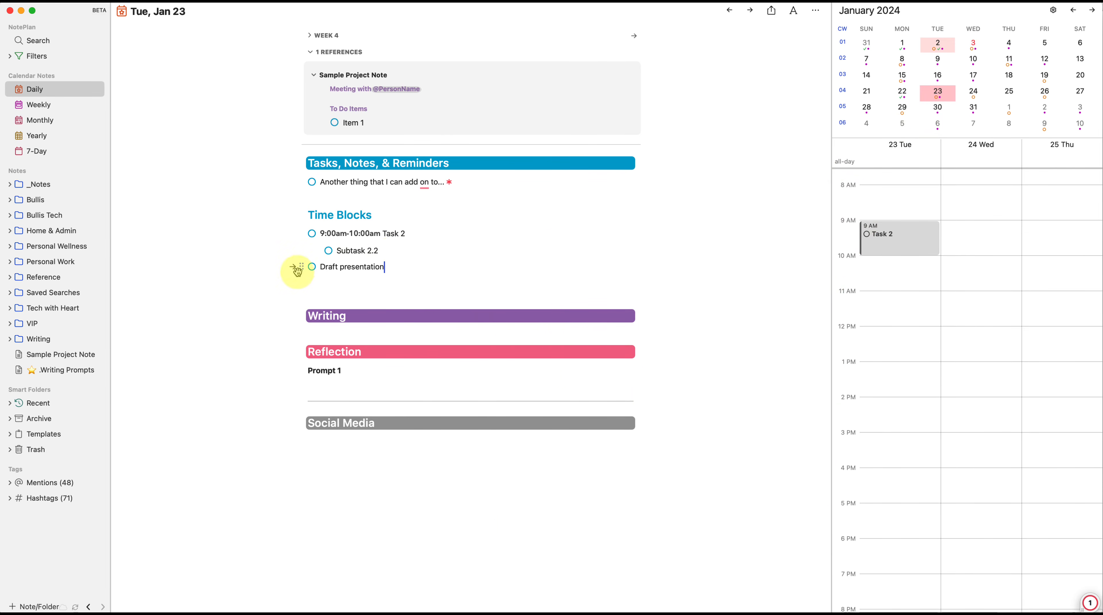
left_click_drag(302, 269, 885, 375)
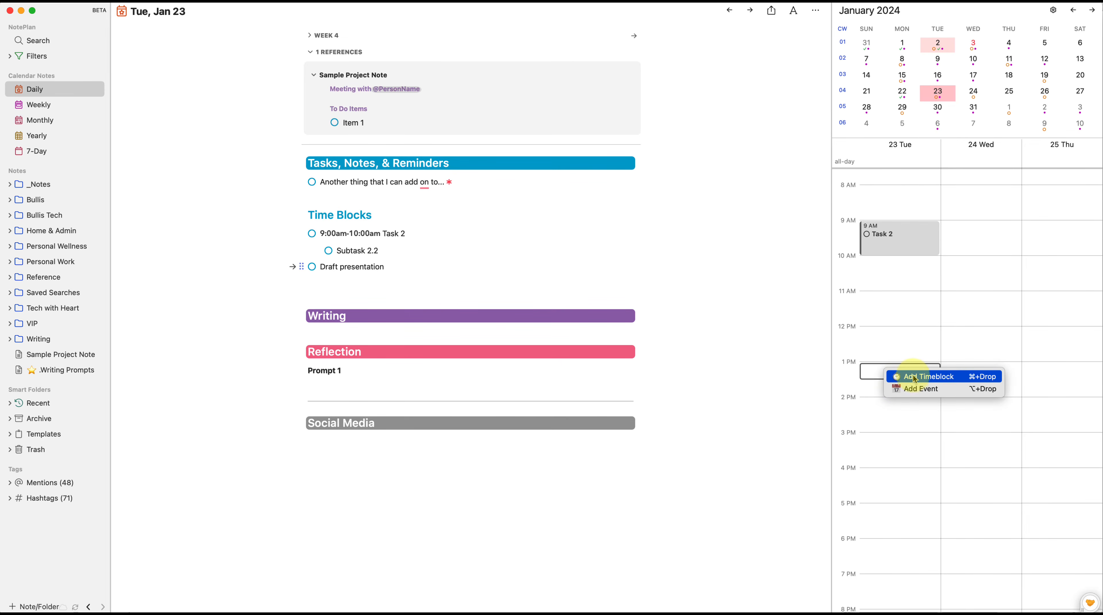
left_click(924, 381)
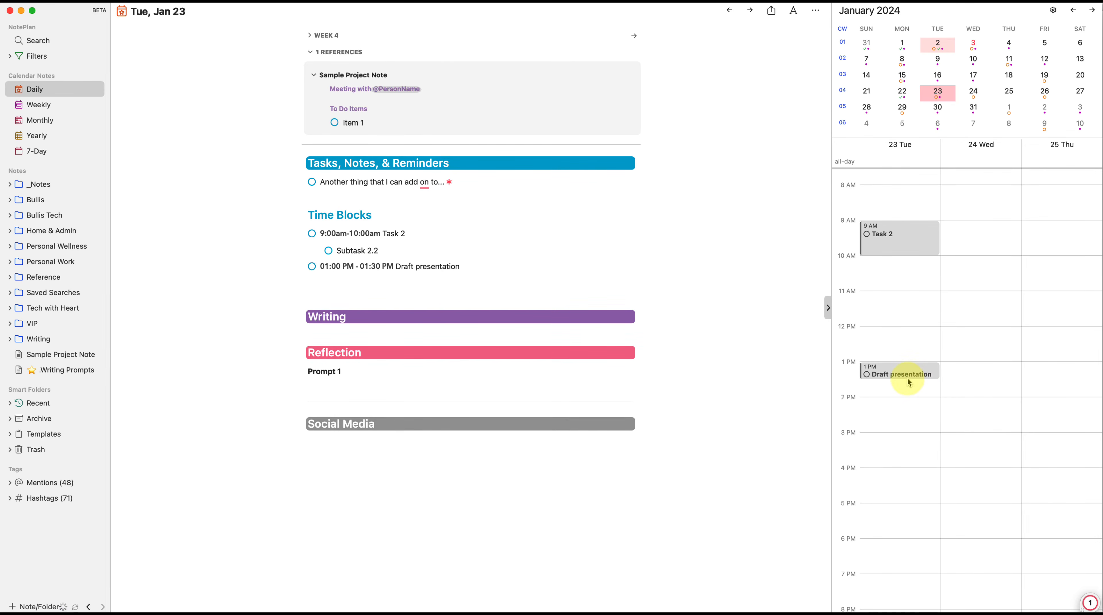
Step: Resize and move the Draft presentation timeblock, trying 11:00 AM - 01:00 PM, and settle on 01:00 PM - 04:00 PM
left_click_drag(906, 377, 907, 469)
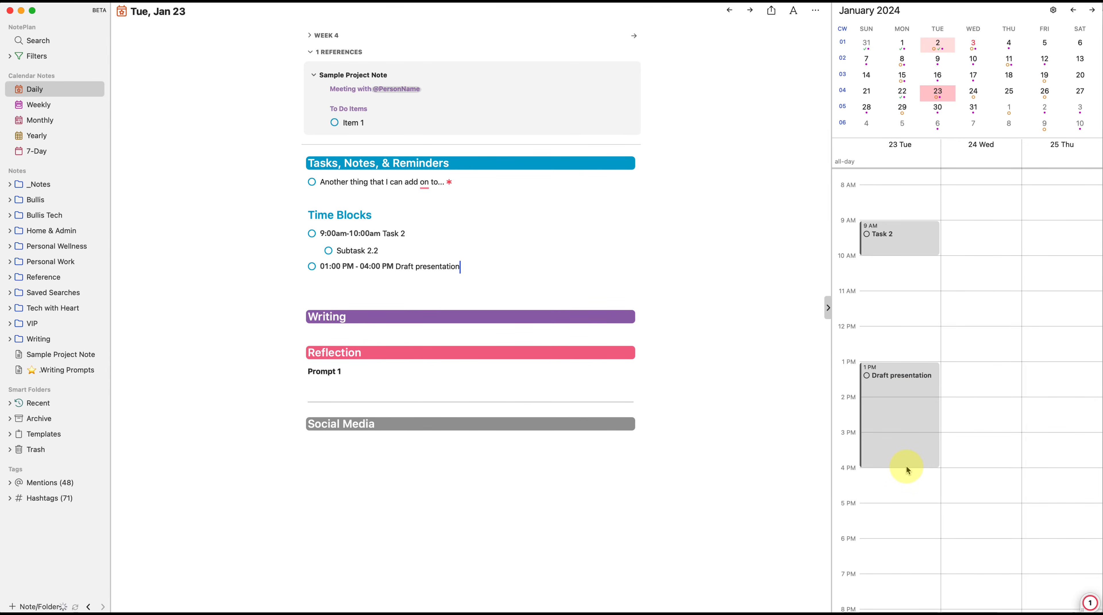
left_click(465, 259)
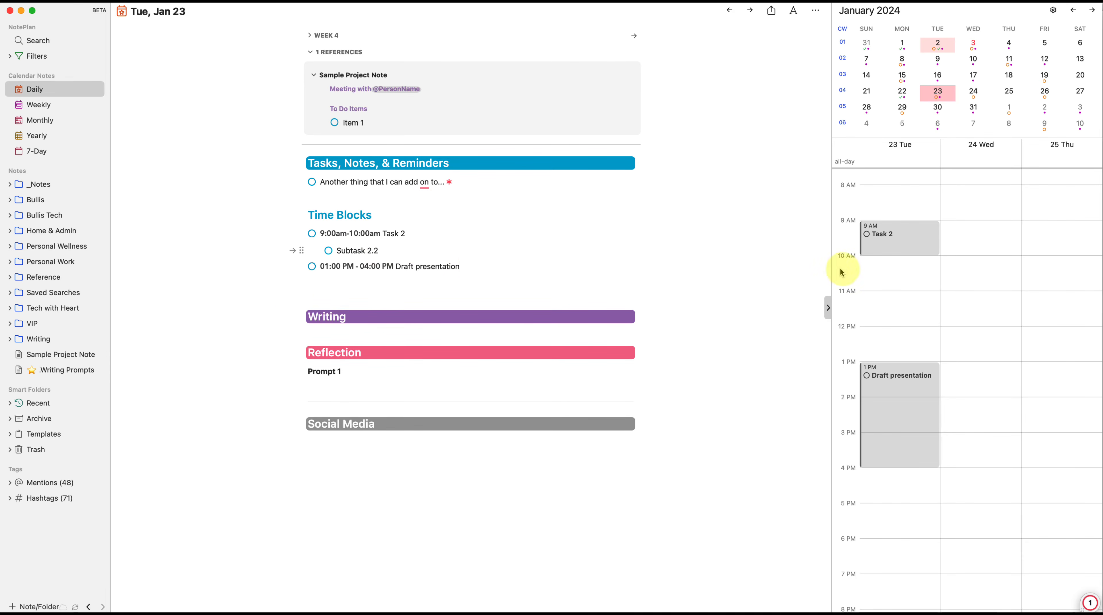
left_click_drag(884, 393, 879, 318)
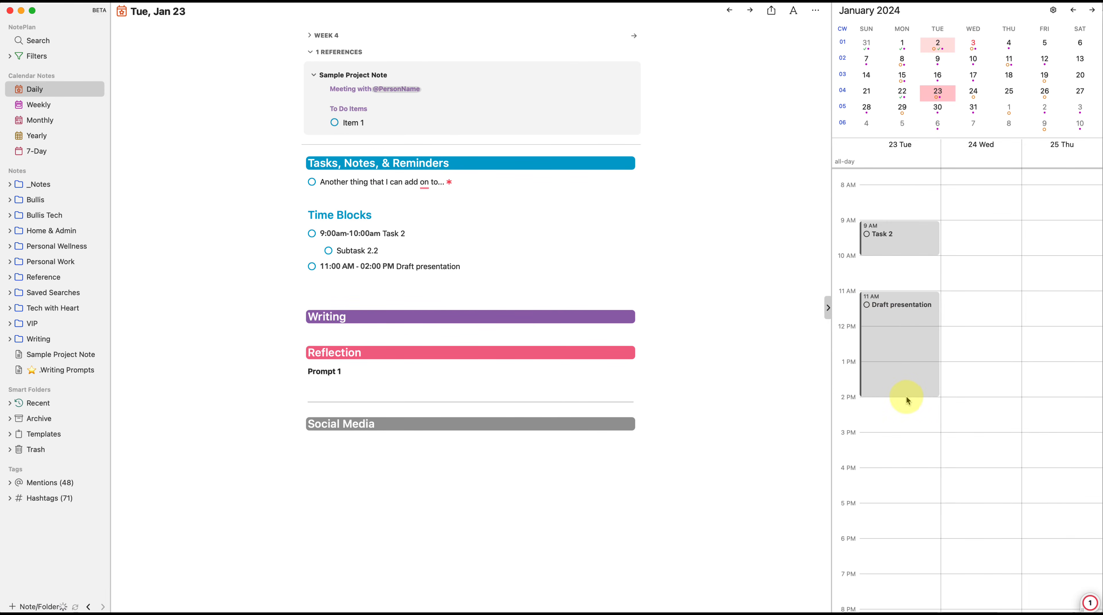
left_click_drag(907, 397, 905, 359)
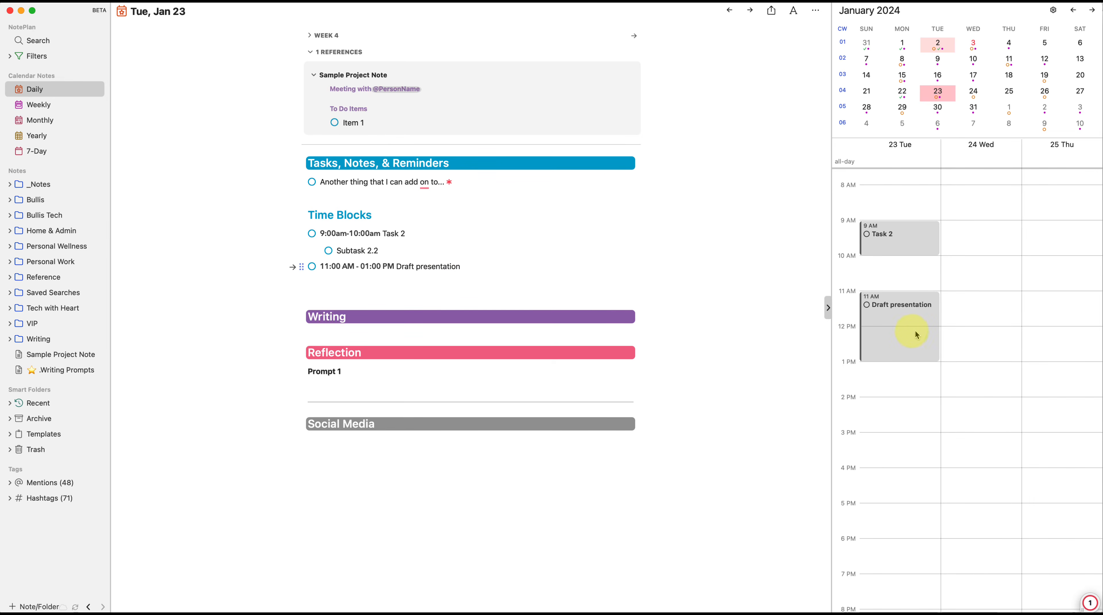
left_click_drag(920, 334, 881, 464)
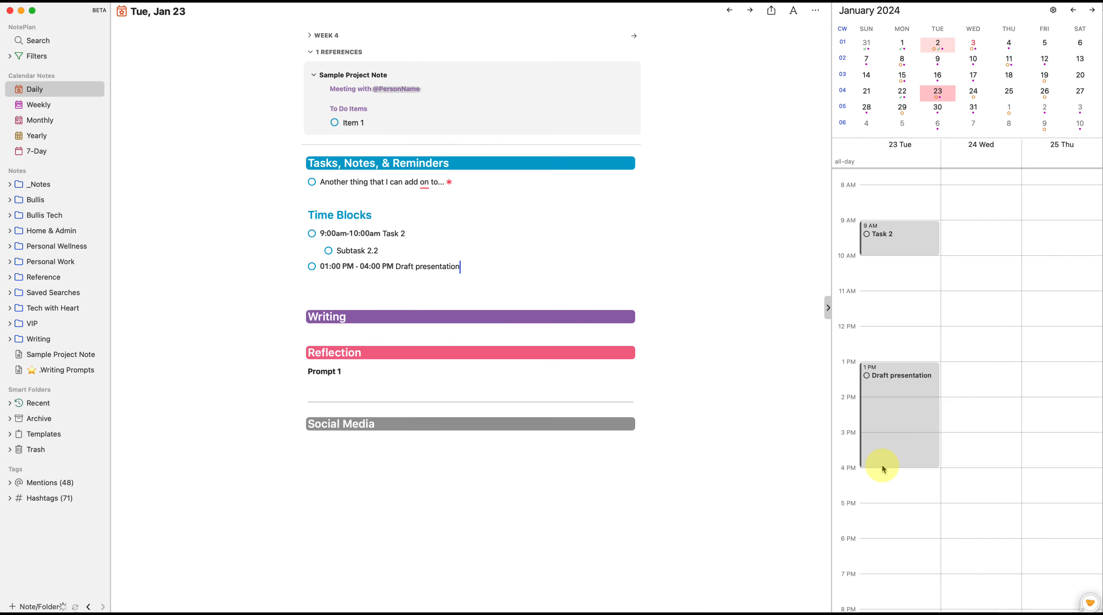
Step: Mark Draft presentation as complete in the note and complete Task 2 from its timeblock
left_click(312, 266)
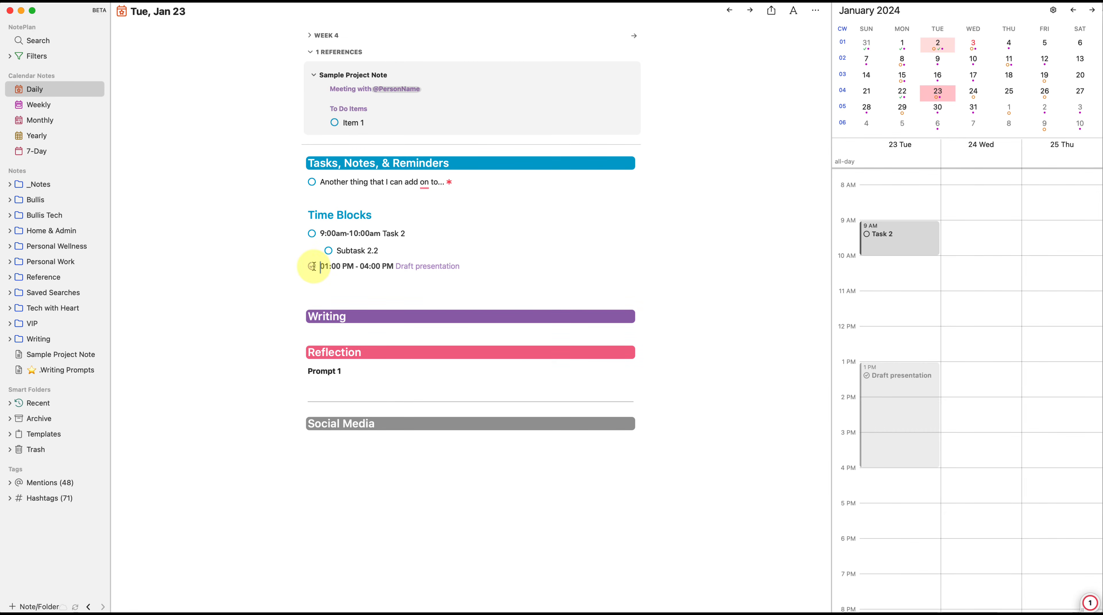
right_click(887, 243)
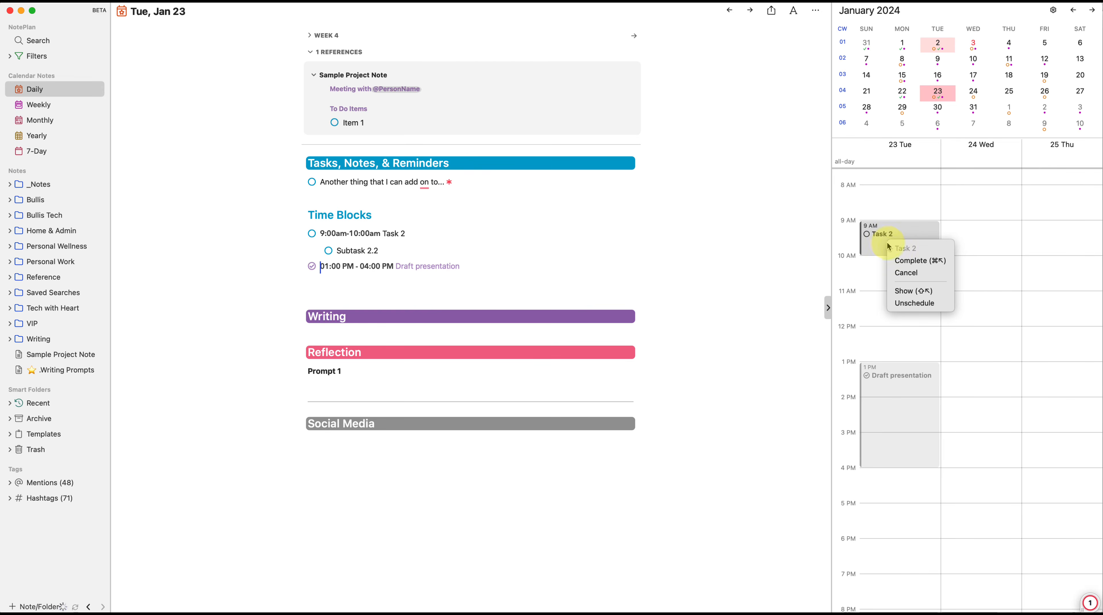
left_click(910, 260)
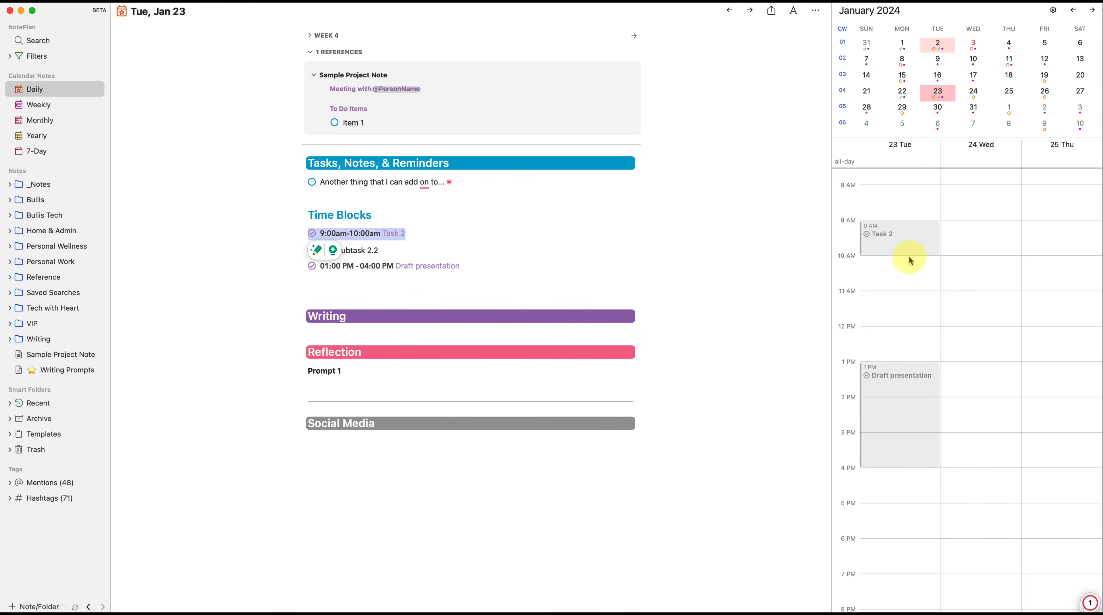
Step: Show the Task 2 timeblock's line in the note and reopen the completed Task 2 from the timeline
right_click(914, 236)
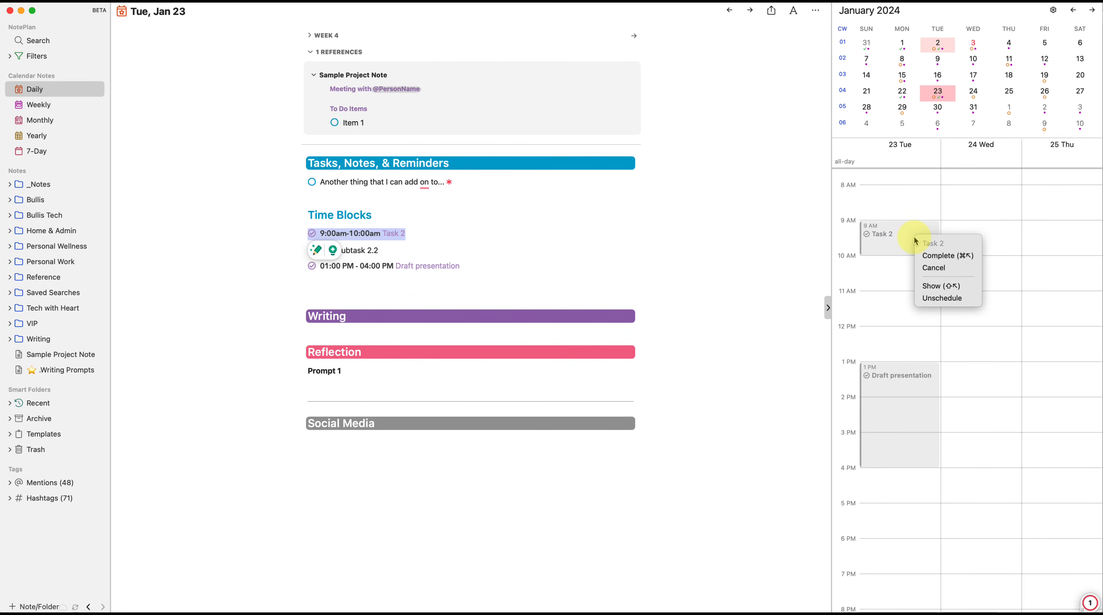
left_click(932, 286)
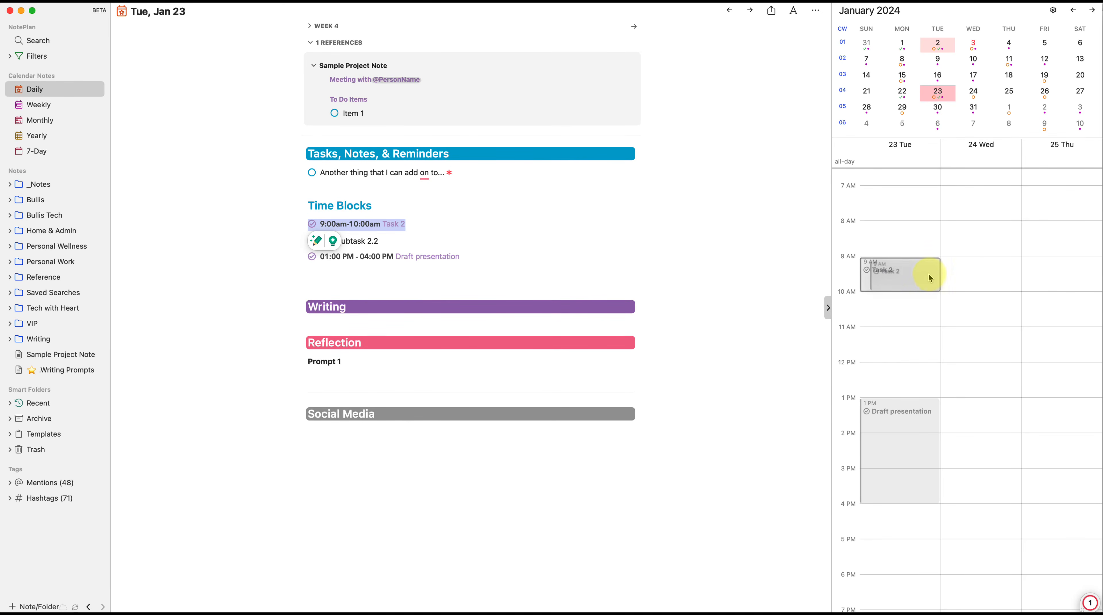
right_click(871, 272)
left_click(893, 295)
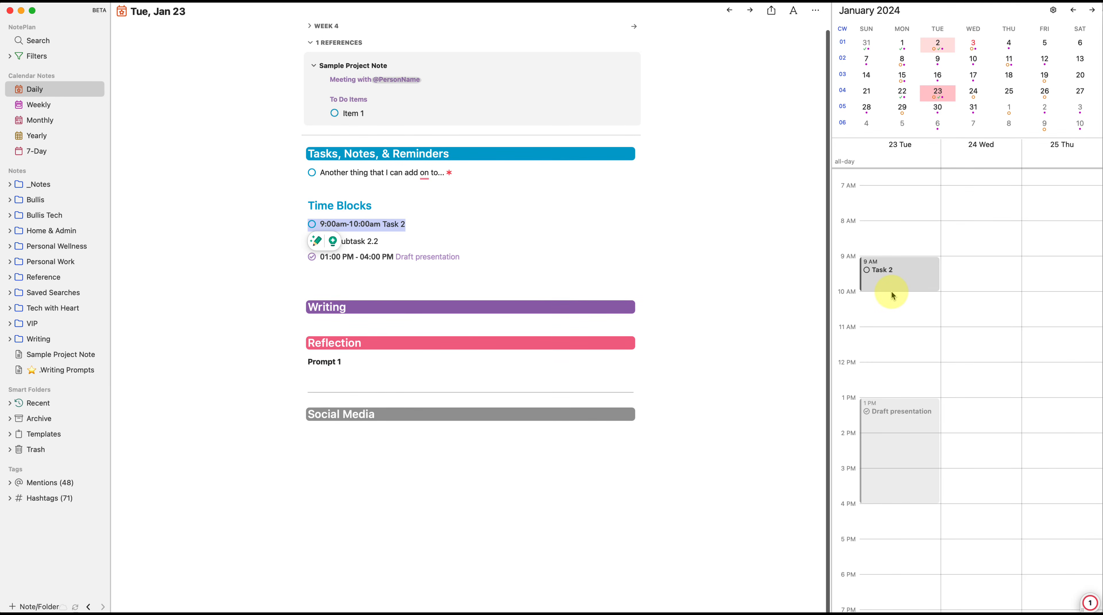
Step: Reschedule the Task 2 timeblock to January 24 at 9 AM and compare how it appears in the January 23 and 24 notes
left_click_drag(898, 278, 985, 278)
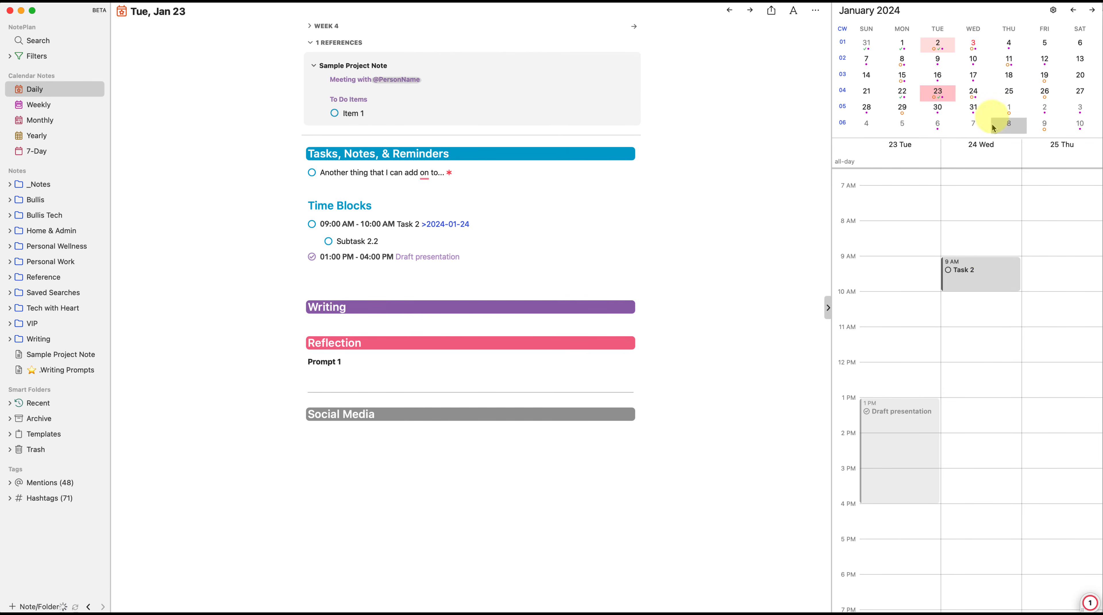
left_click(749, 11)
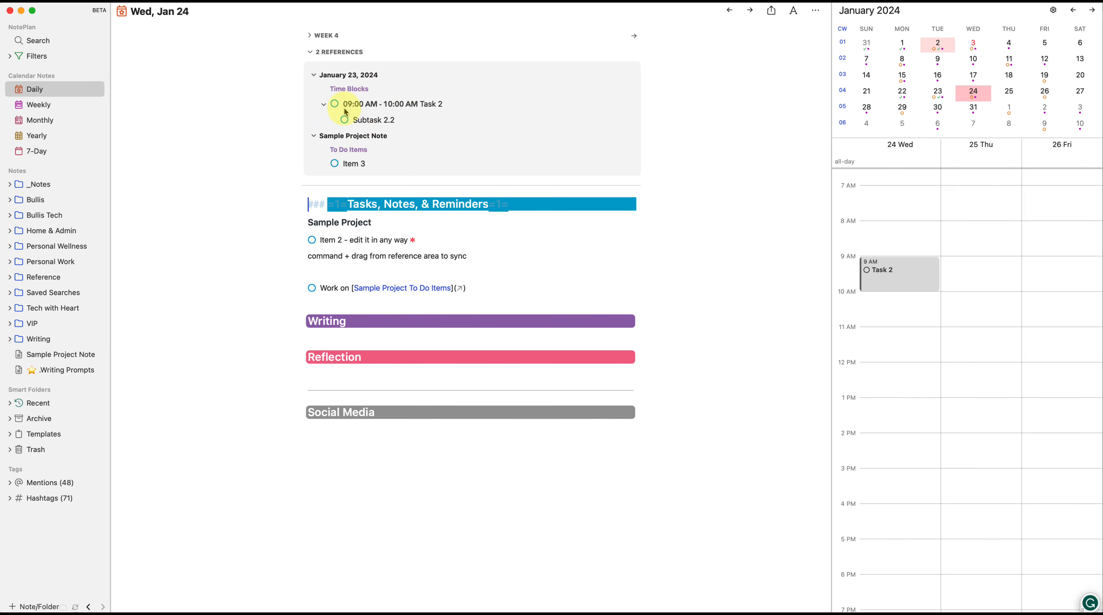
left_click(729, 10)
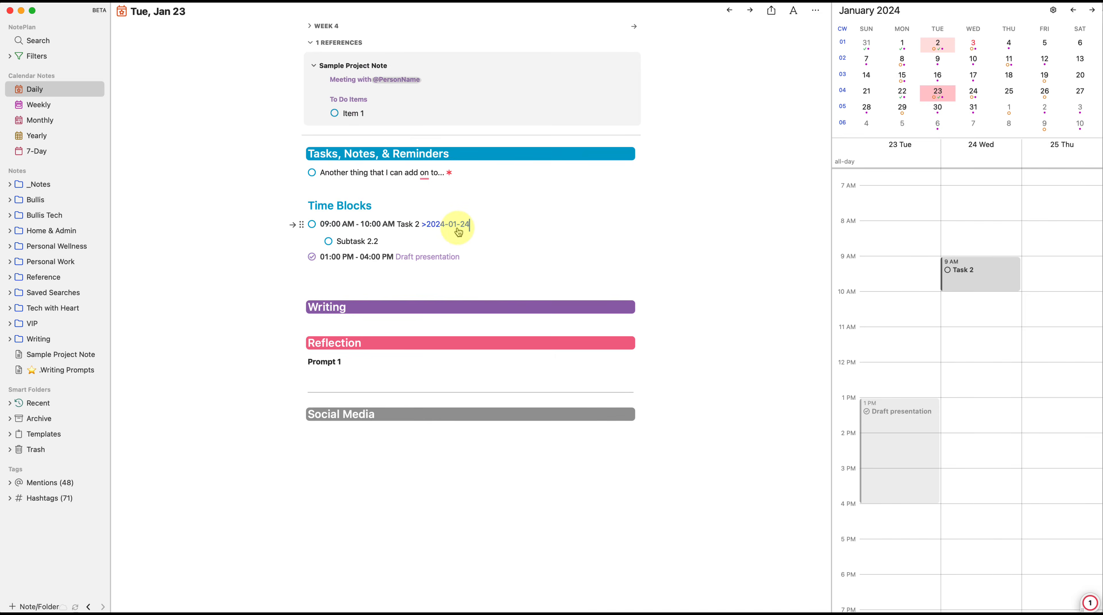
left_click(750, 10)
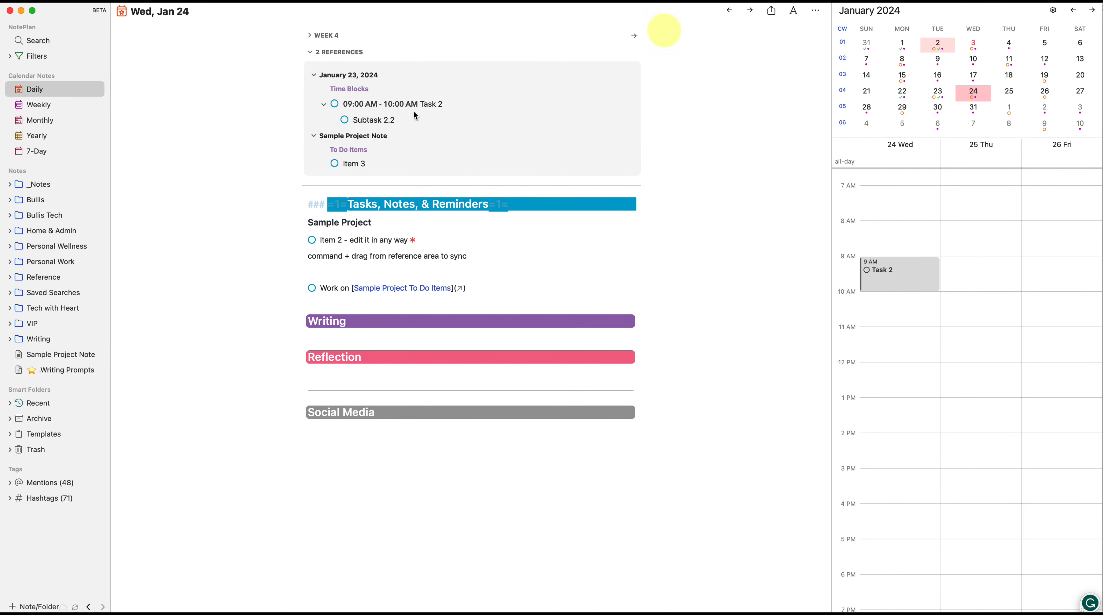
left_click(730, 10)
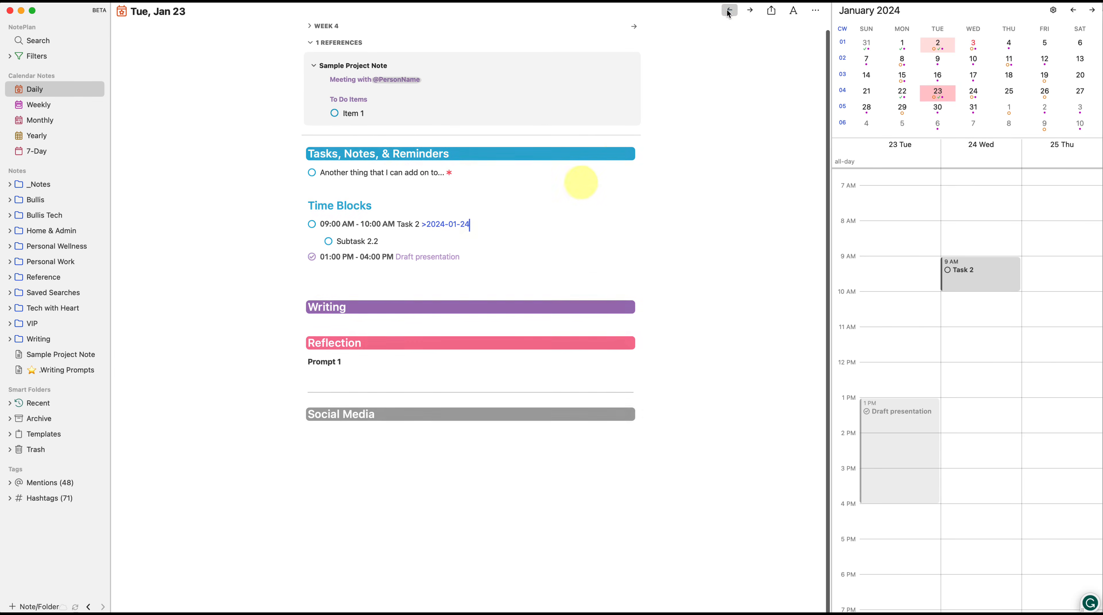
Step: Remove Task 2's >2024-01-24 date and move the task with its subtask under Sample Project in the January 24 note
left_click_drag(437, 229, 420, 231)
key("BackSpace")
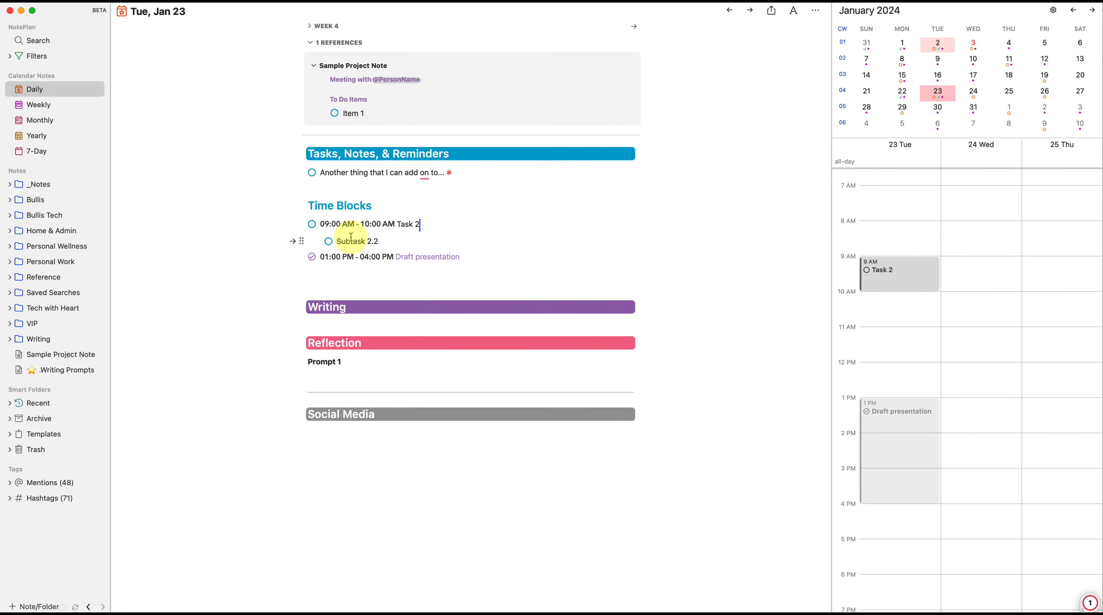
left_click_drag(302, 225, 970, 93)
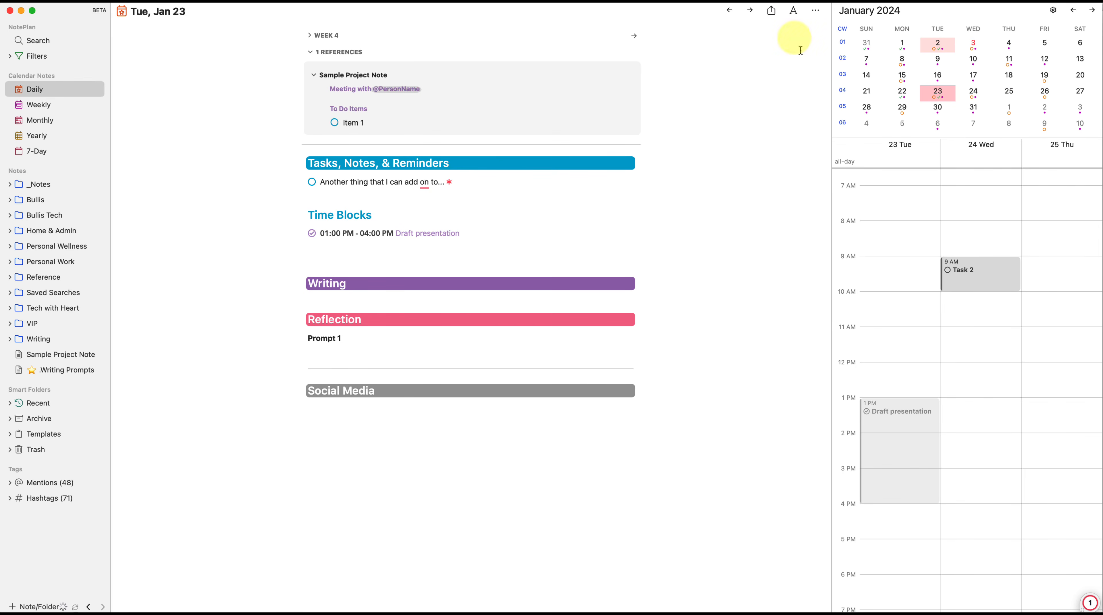
left_click(749, 10)
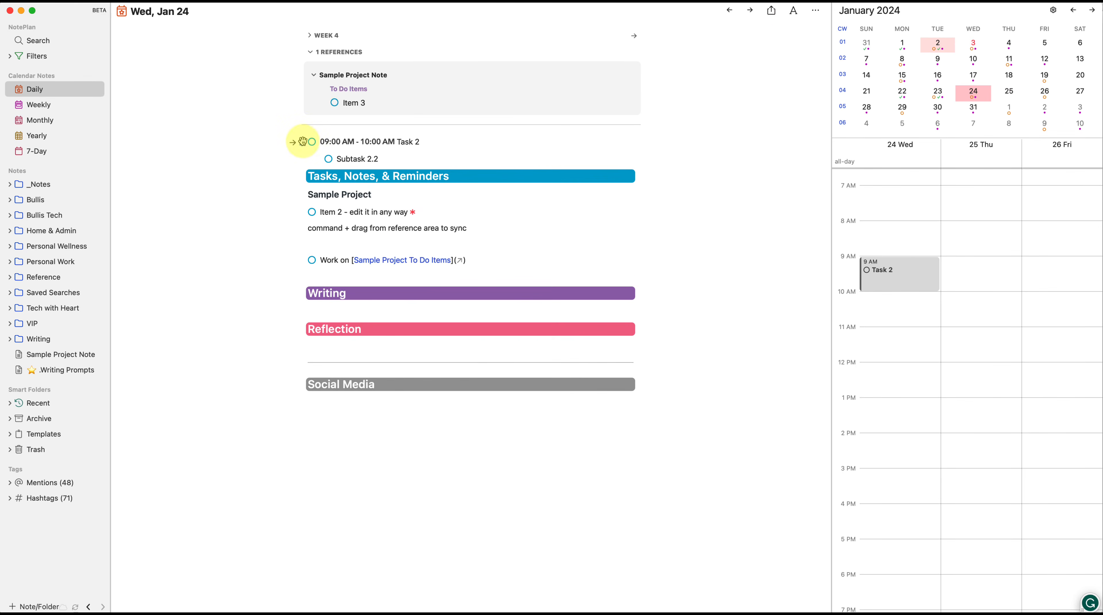
left_click_drag(303, 137, 470, 199)
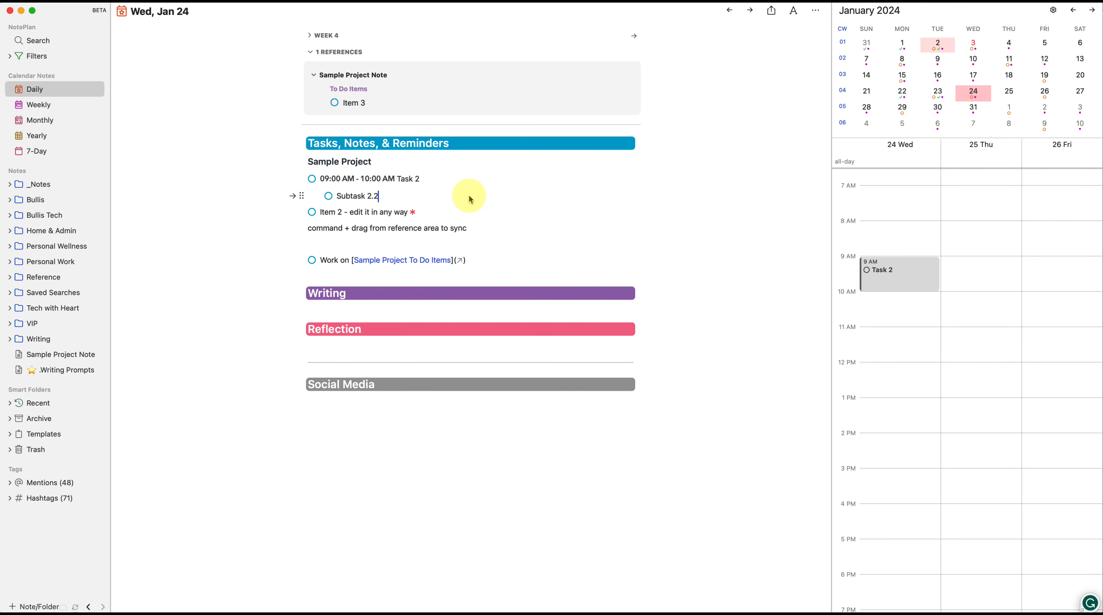
Step: Check the January 23 and January 22 daily notes and return to the January 24 note
left_click(936, 99)
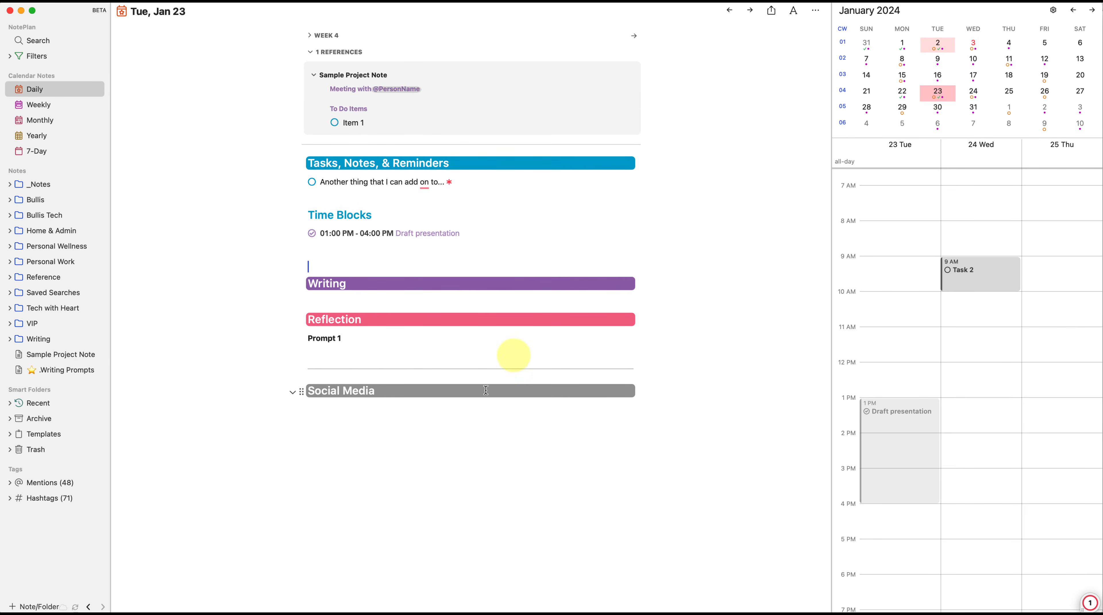
left_click(902, 100)
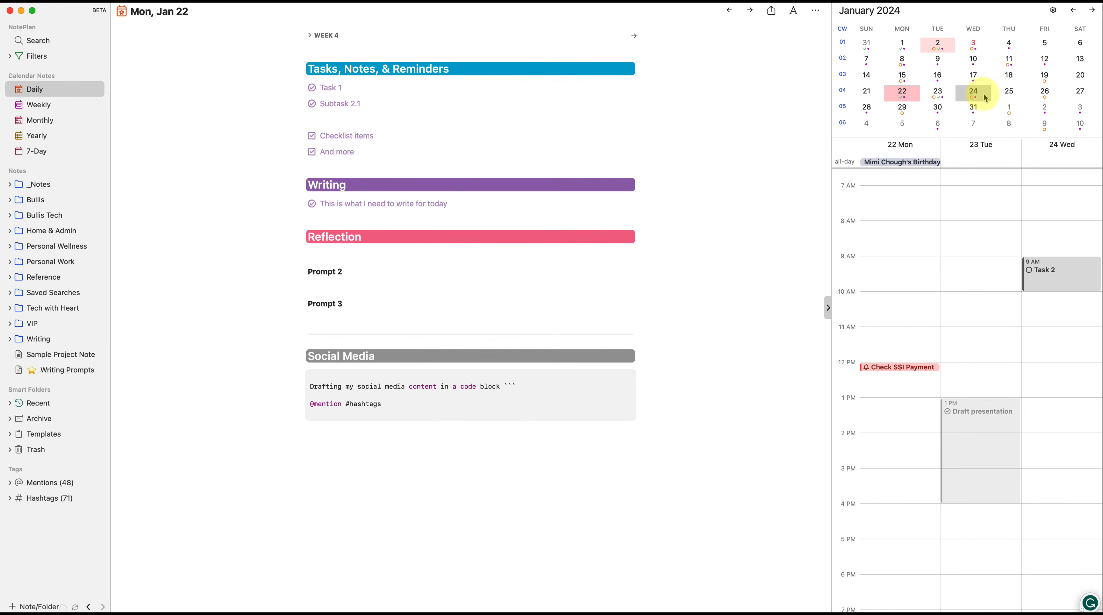
left_click(974, 97)
Step: Copy the entire contents of the January 24 note and open the January 25 note beside it
left_click(520, 475)
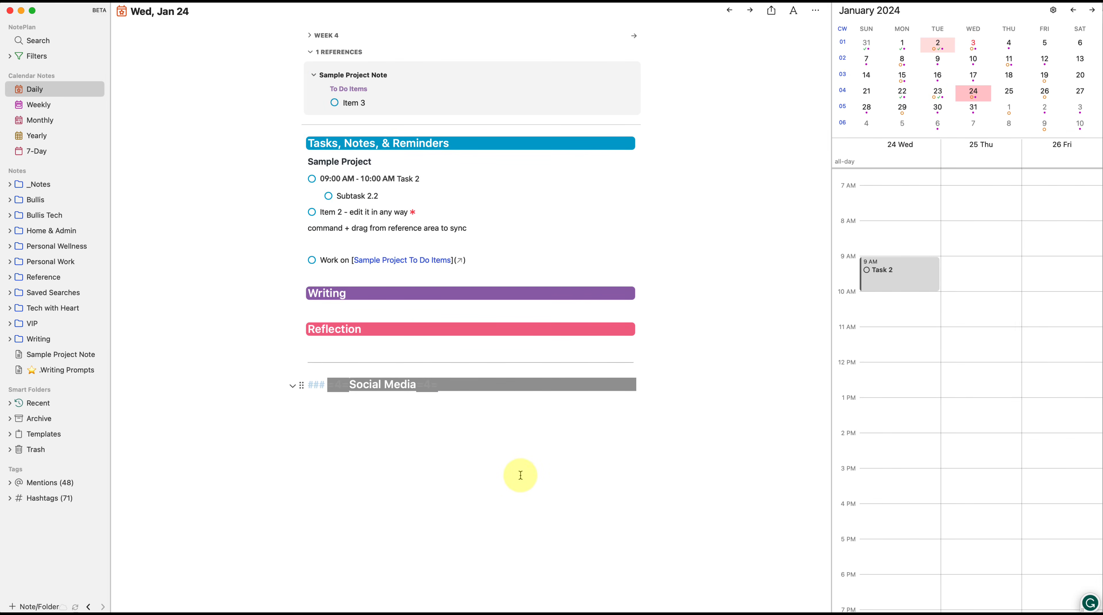
key("super+a")
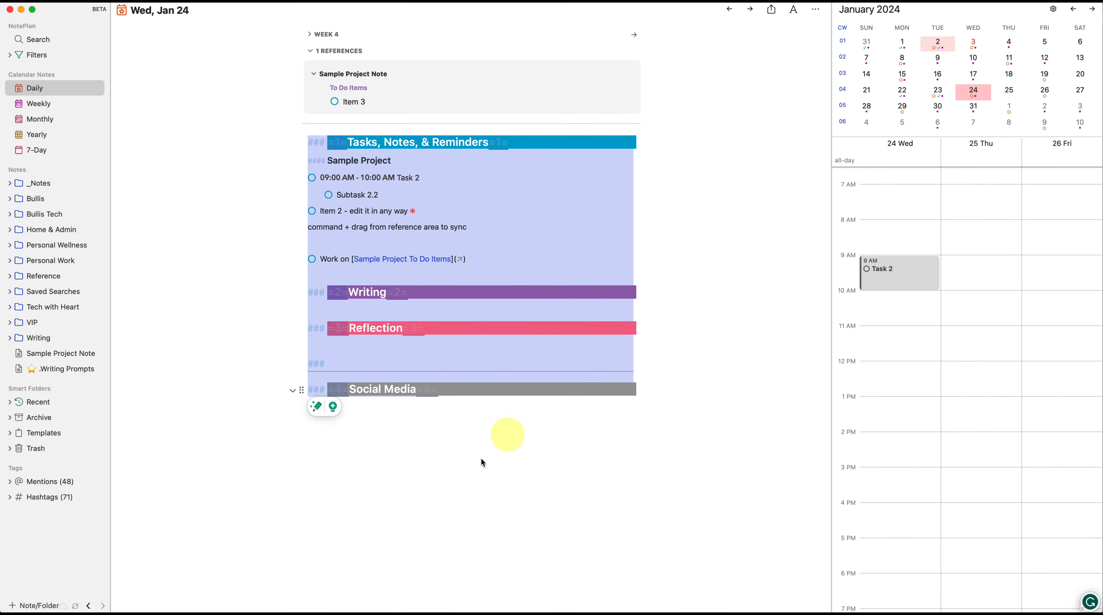
left_click(1009, 91, "alt")
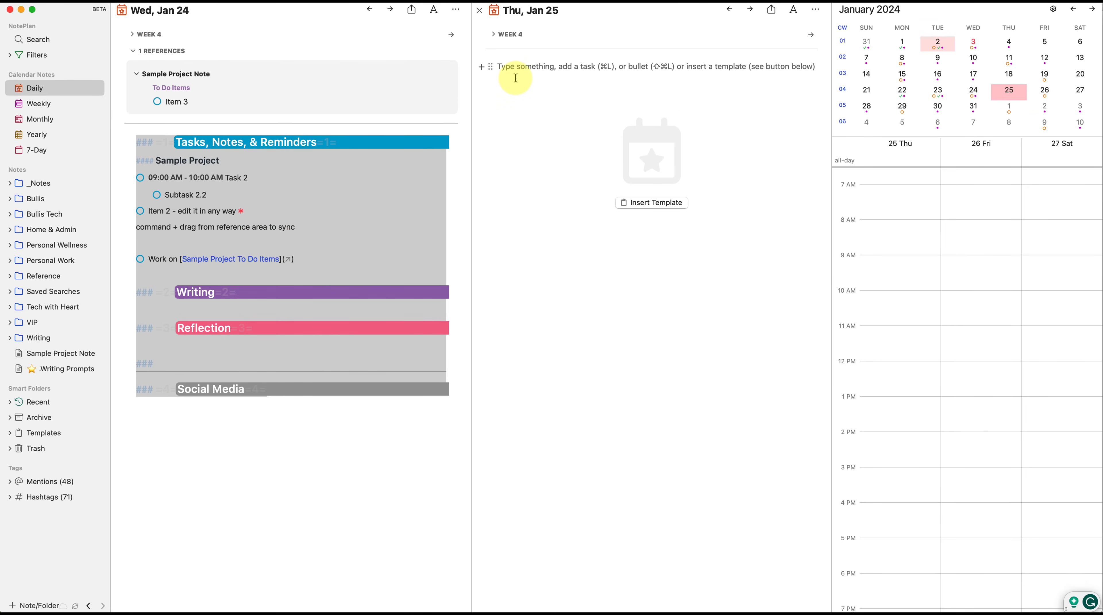
Step: Open the January 26 daily note as a third pane and close that pane again
left_click(1044, 92, "alt")
left_click(714, 179)
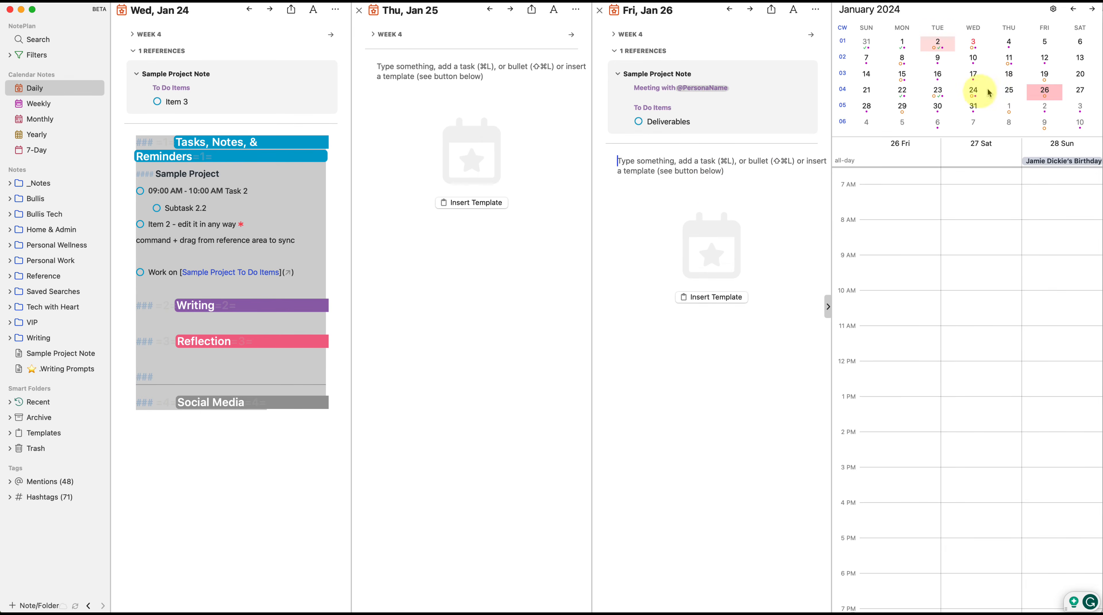
left_click(600, 11)
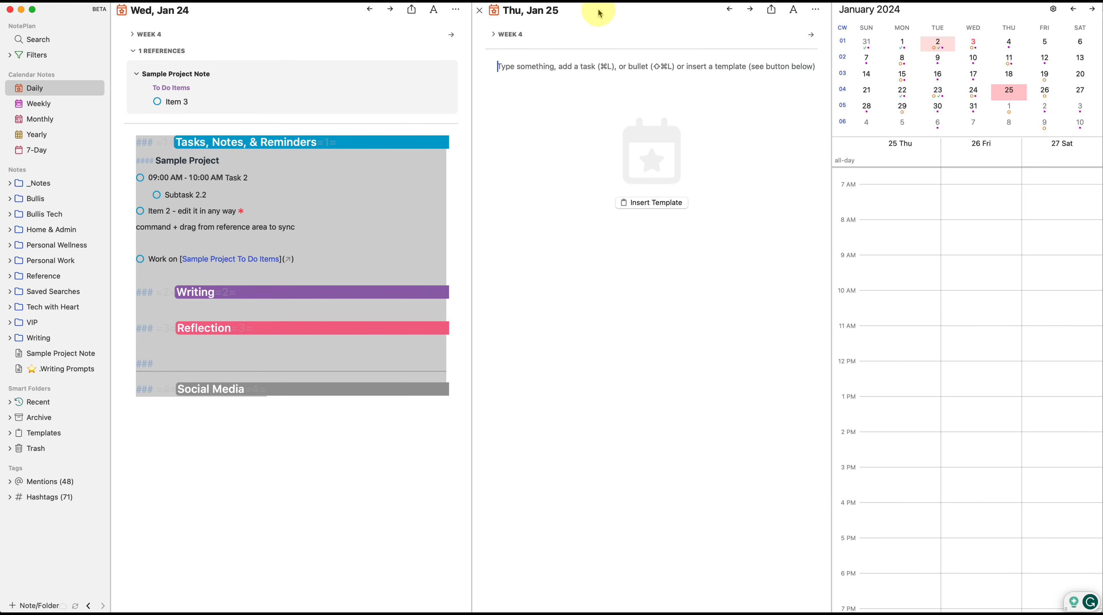
Step: Paste the copied content into the January 25 note and delete Task 2 with Subtask 2.2 from the January 24 note
key("super+v")
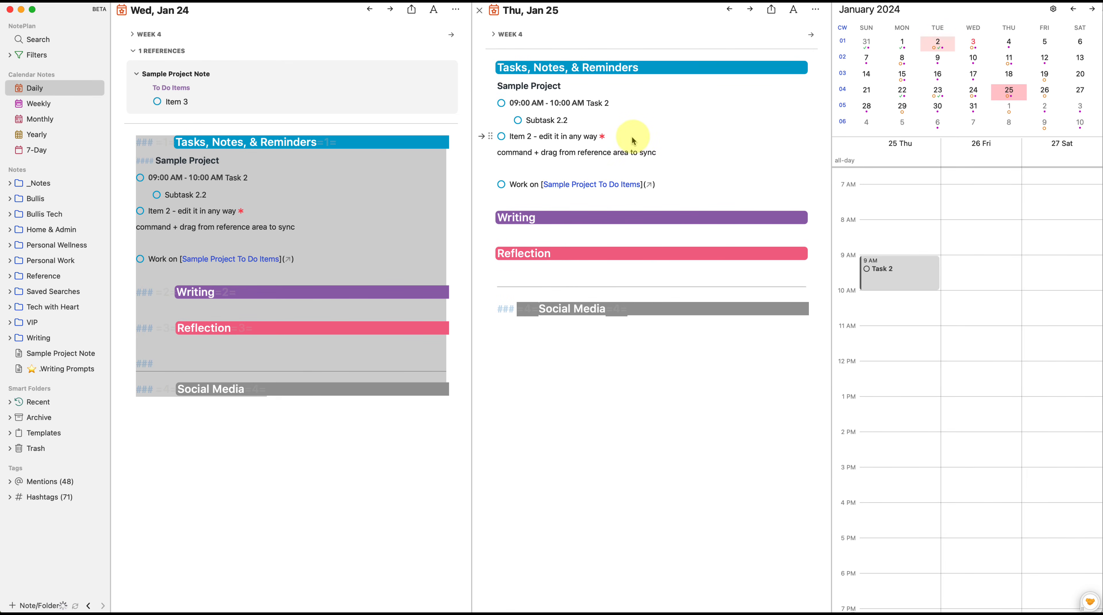
left_click(288, 211)
left_click_drag(250, 196, 126, 185)
key("BackSpace")
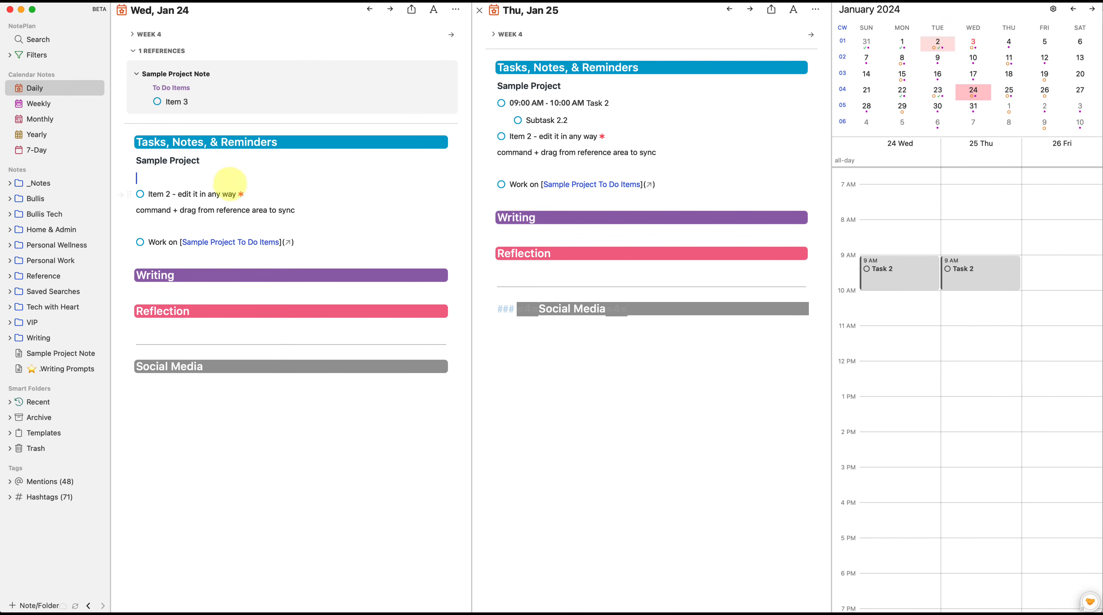
key("BackSpace")
Step: Delete Item 2, the "command + drag from reference area to sync" line and the Sample Project To Do Items task from the January 25 note
left_click(627, 120)
left_click_drag(618, 139, 498, 140)
key("BackSpace")
key("shift+Down")
key("shift+Down")
key("BackSpace")
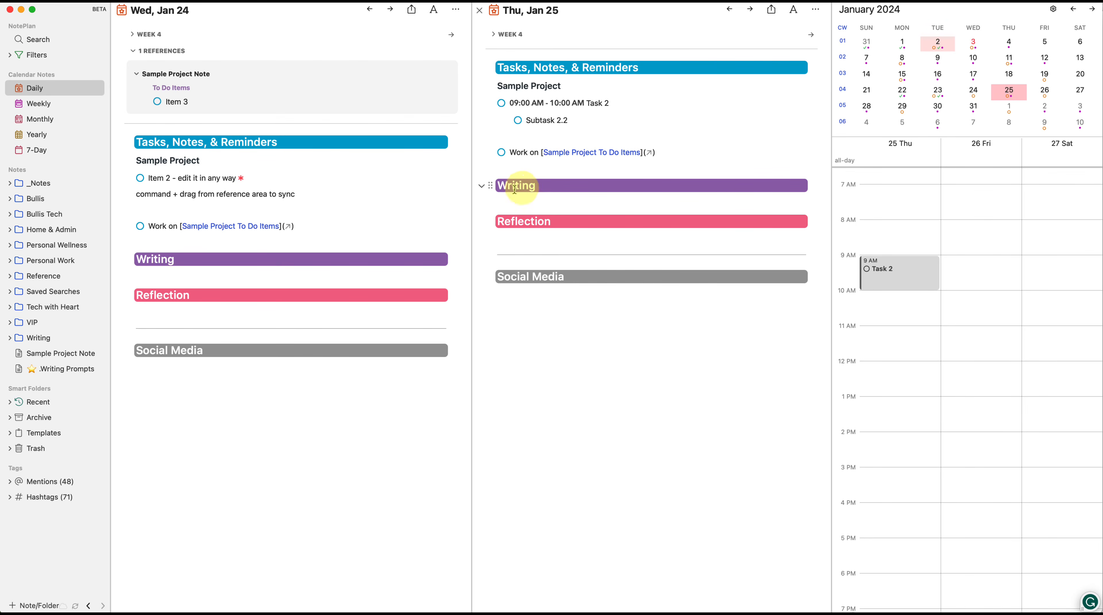
scroll(916, 362, "down", 3)
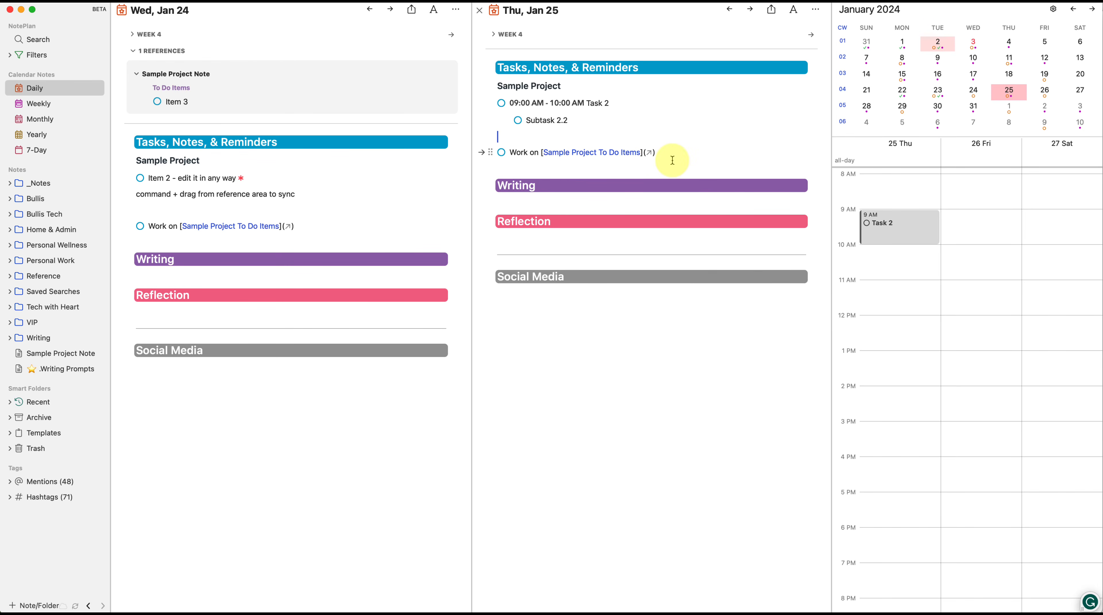
left_click_drag(668, 153, 484, 152)
key("BackSpace")
key("BackSpace")
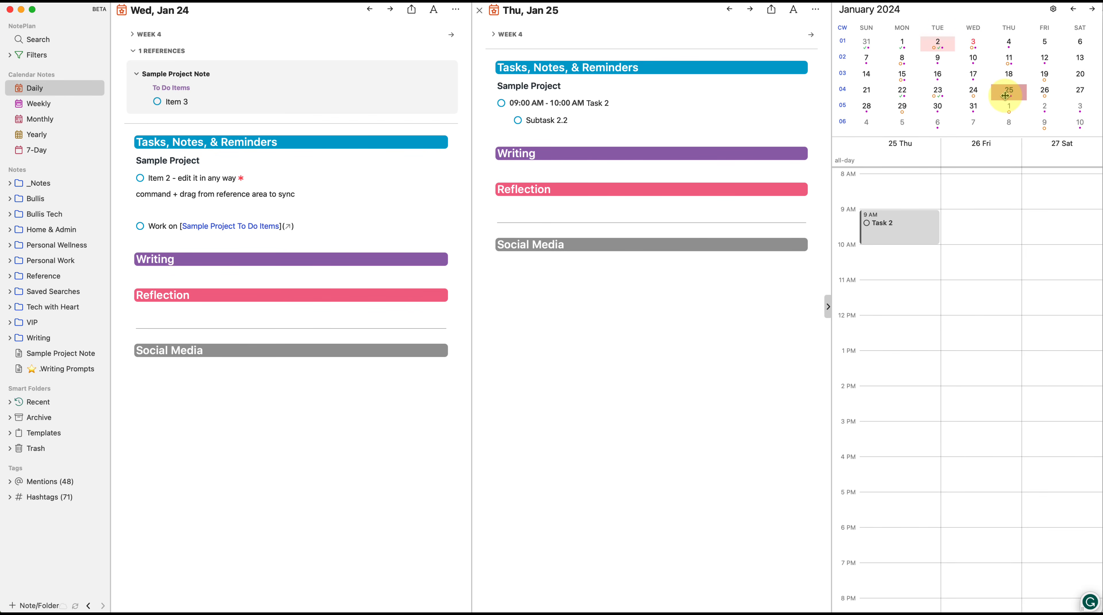
Step: Add the tasks "Need to do 1" and "Need to do 2" to the Week 4 note and show them in the January 22 daily note
left_click(10, 56)
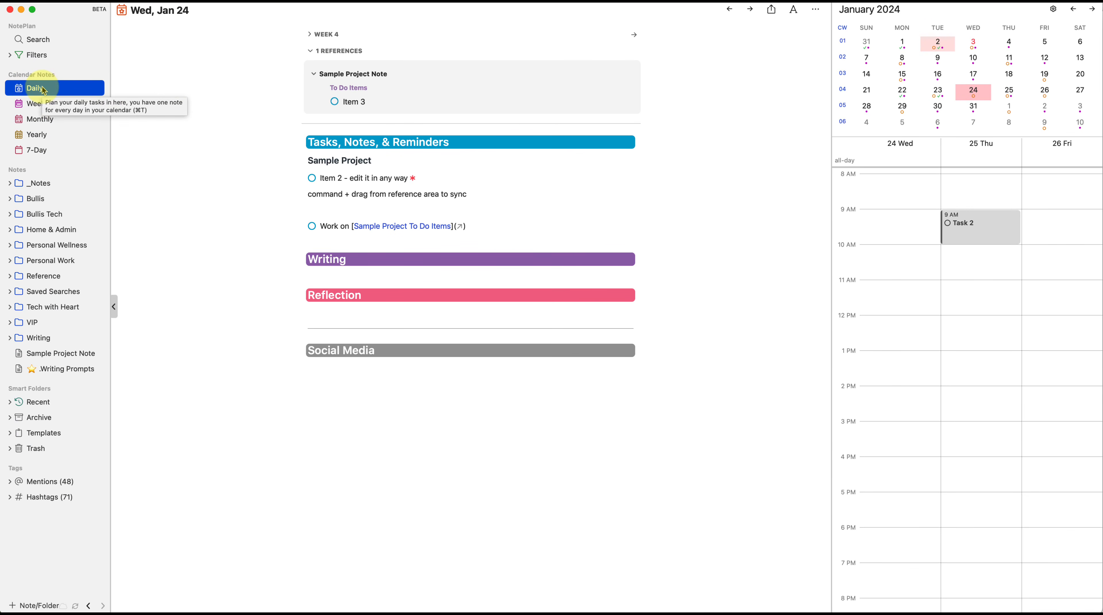
left_click(39, 104)
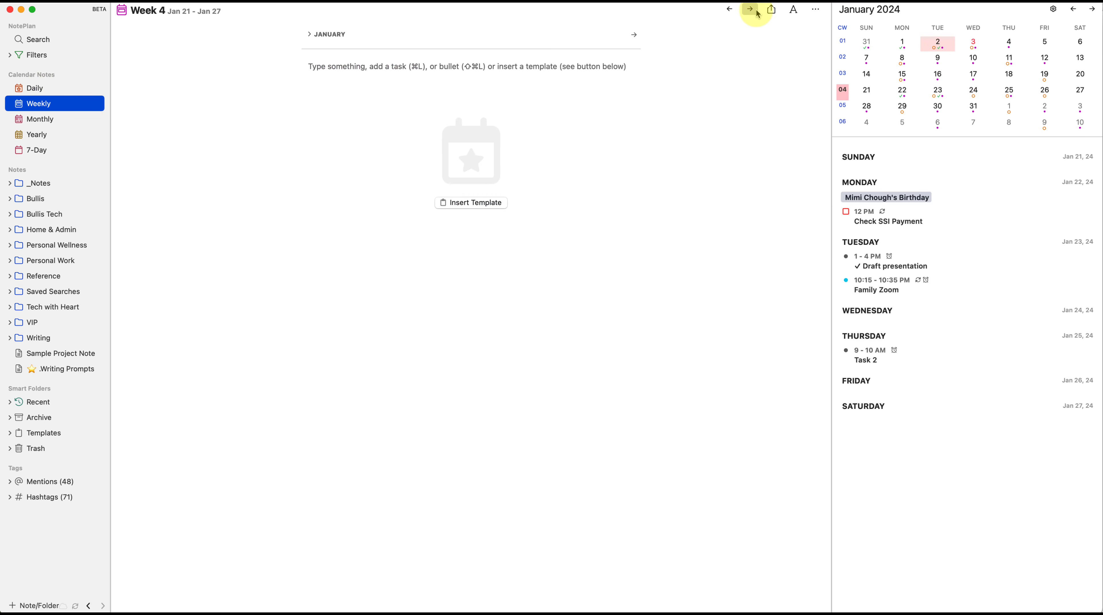
left_click(394, 67)
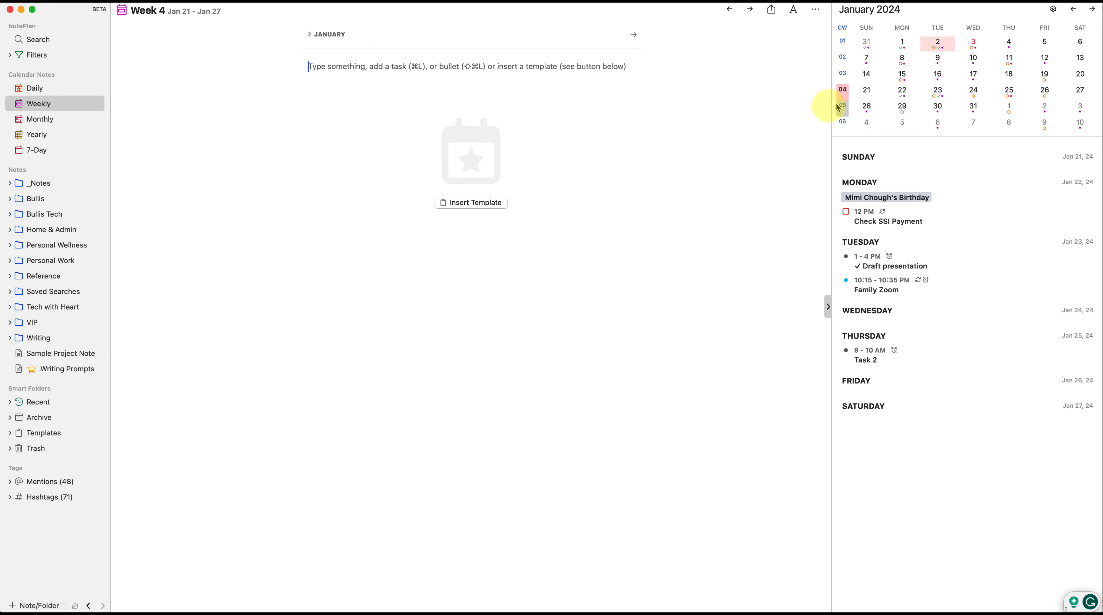
type("Need to do 1 Need to do 2")
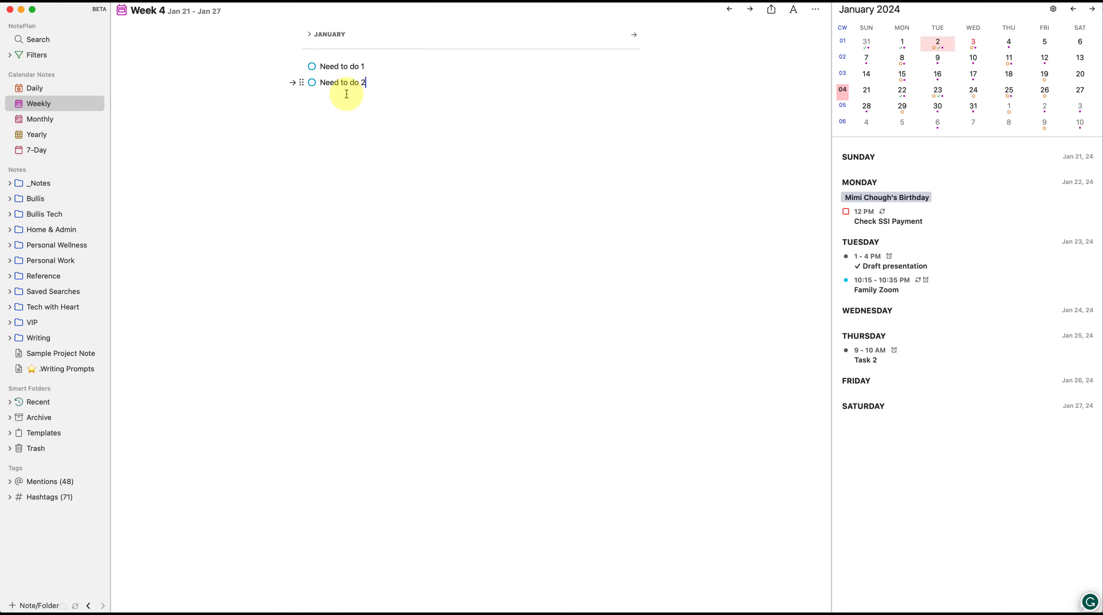
left_click(904, 94)
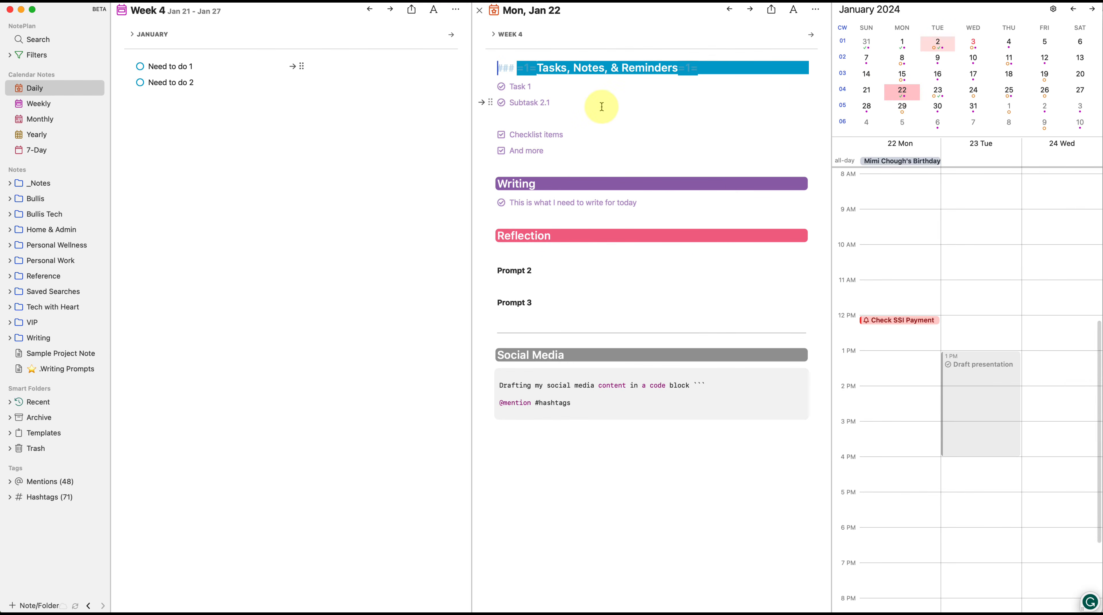
left_click(493, 34)
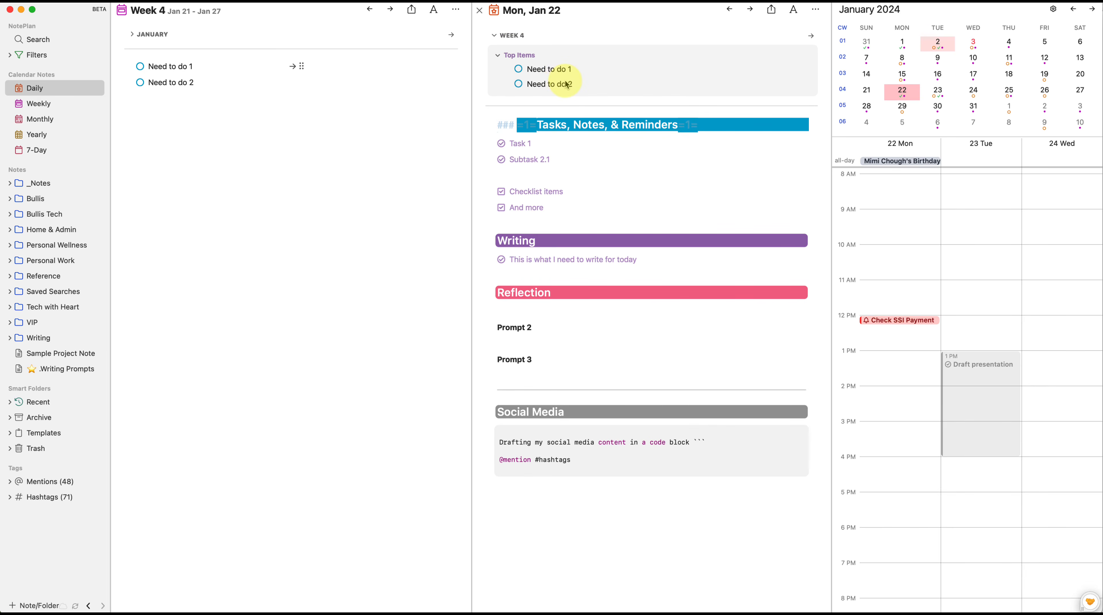
Step: Add the task "Monthly need to do" to the January monthly note and expand the January section in the Week 4 note
left_click(243, 139)
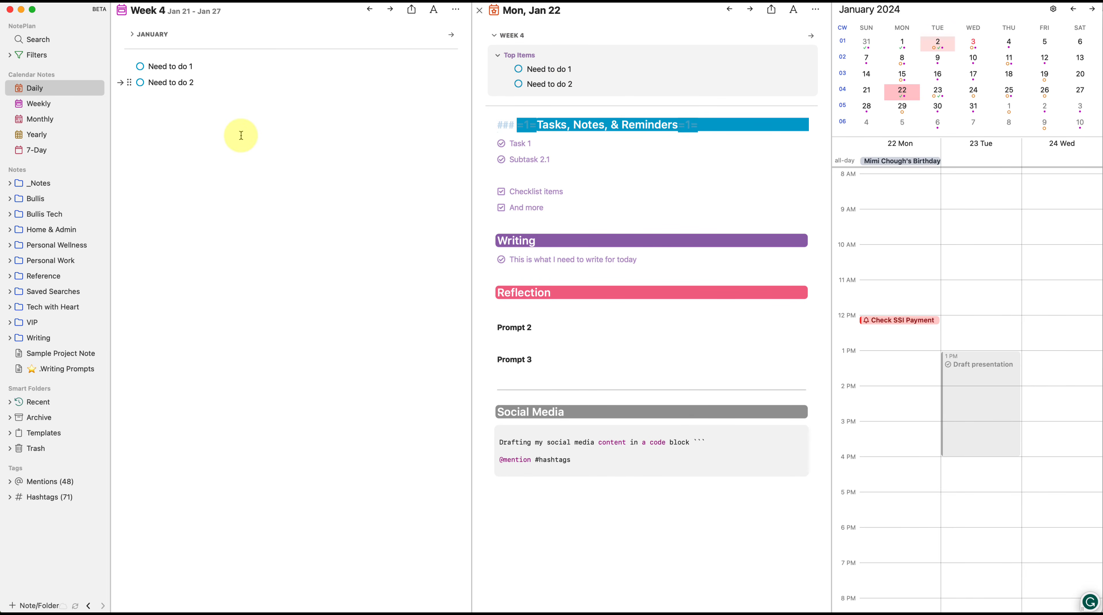
left_click(47, 124)
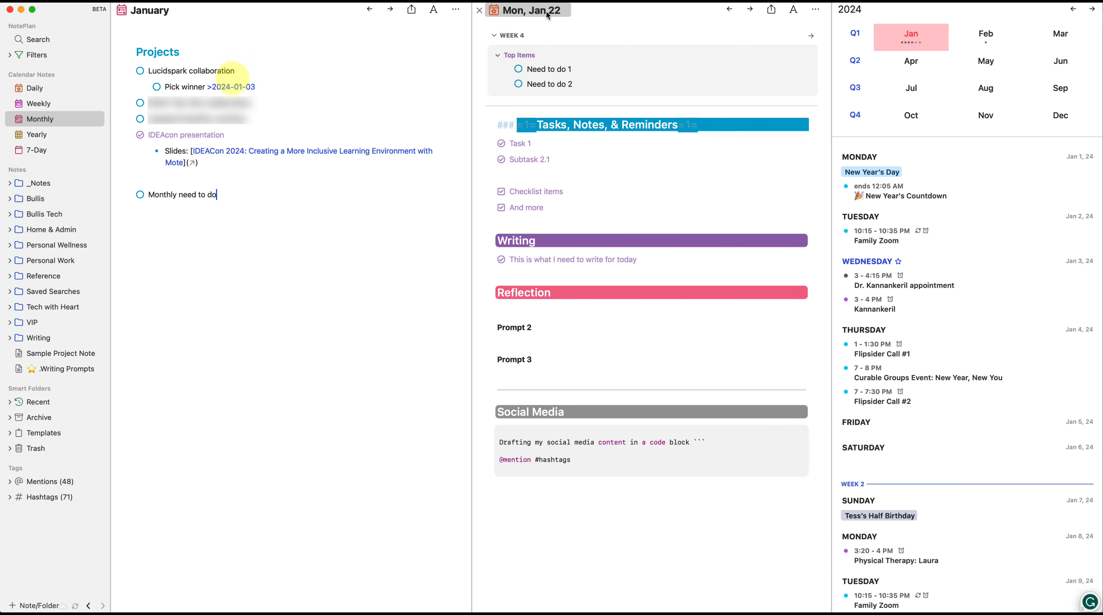
left_click(44, 106)
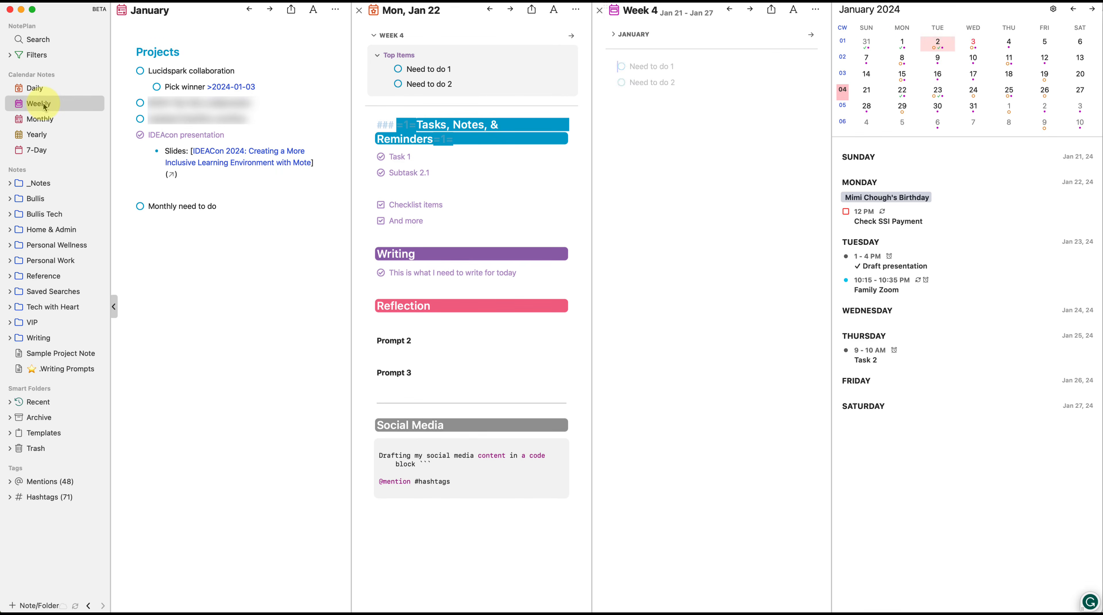
left_click(614, 34)
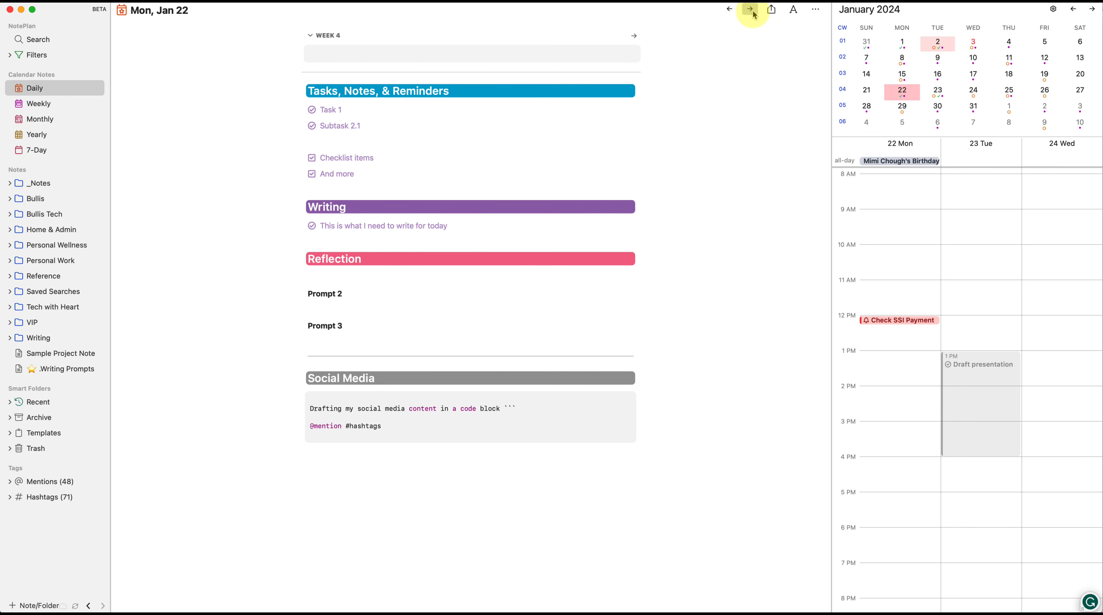
Step: Open the January 23 and 24 notes beside January 22 and examine January 23's afternoon and evening timeline
left_click(944, 98)
left_click(973, 94)
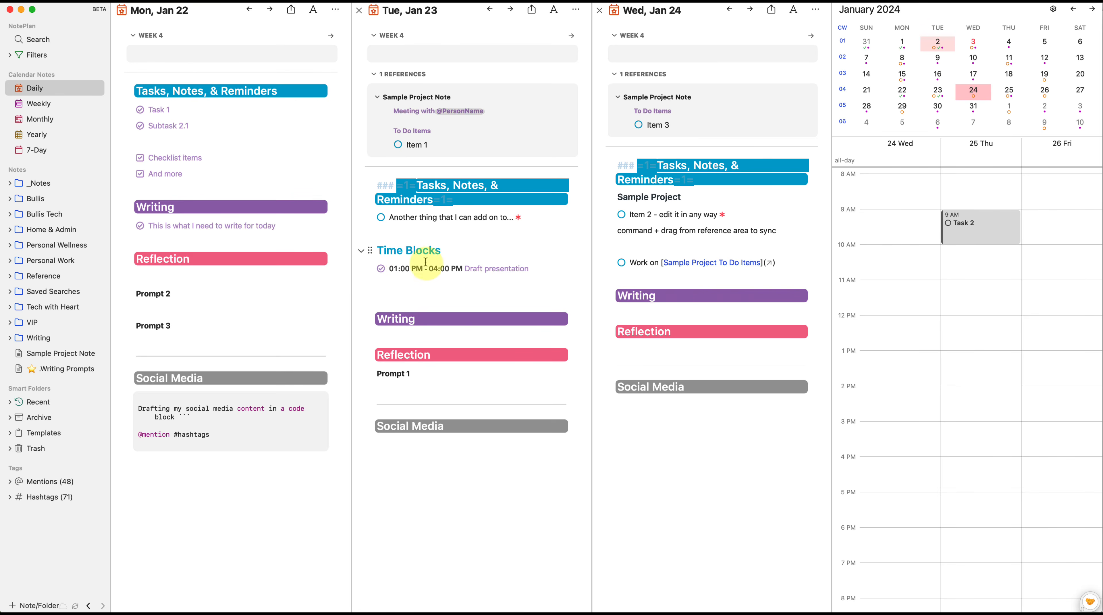
left_click(412, 300)
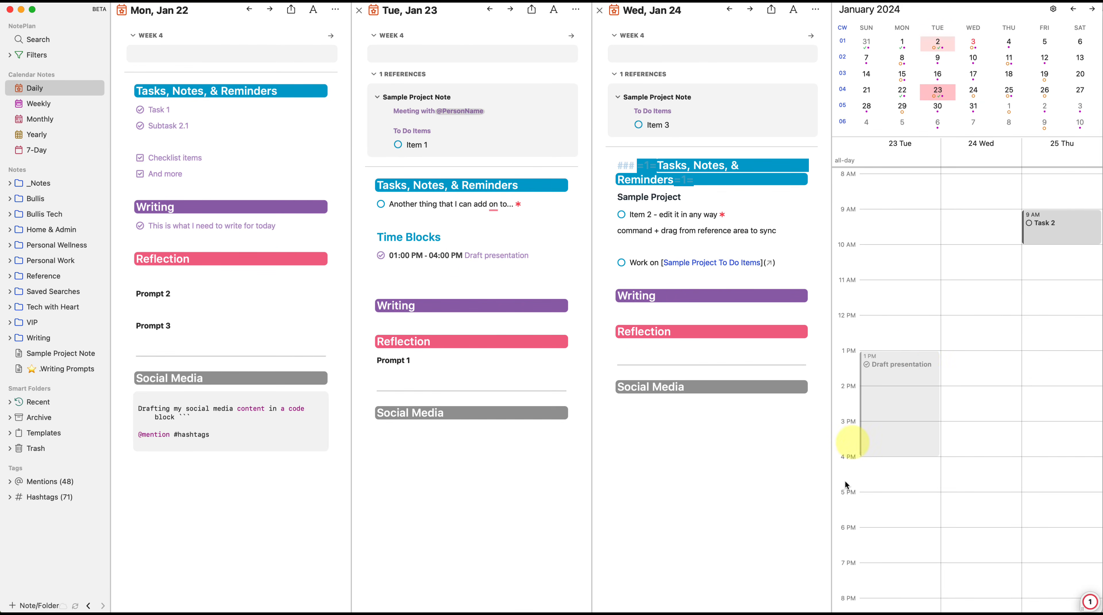
scroll(879, 363, "down", 5)
scroll(879, 363, "down", 2)
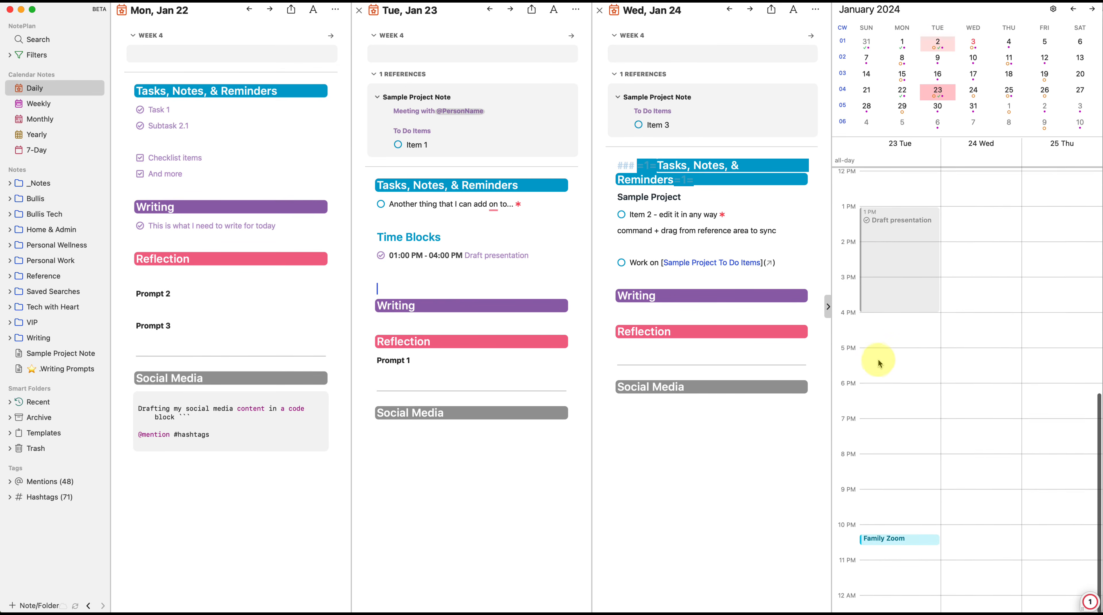